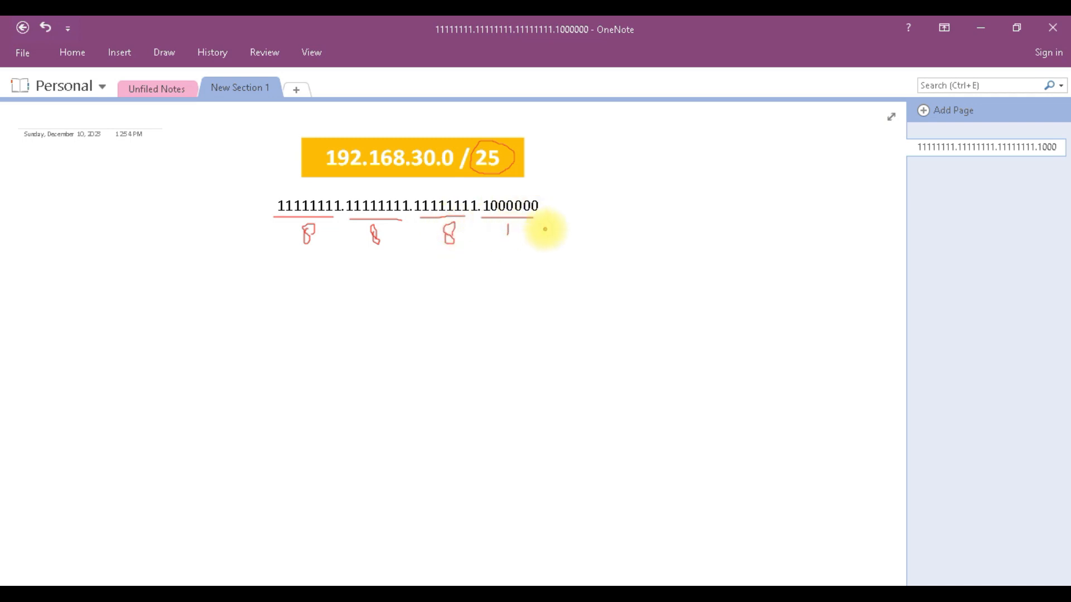
# Draw a red arrow from the circled 25 to the handwritten sum 25, and box the last binary octet together with its 1.
pyautogui.scroll(1, 551, 230)
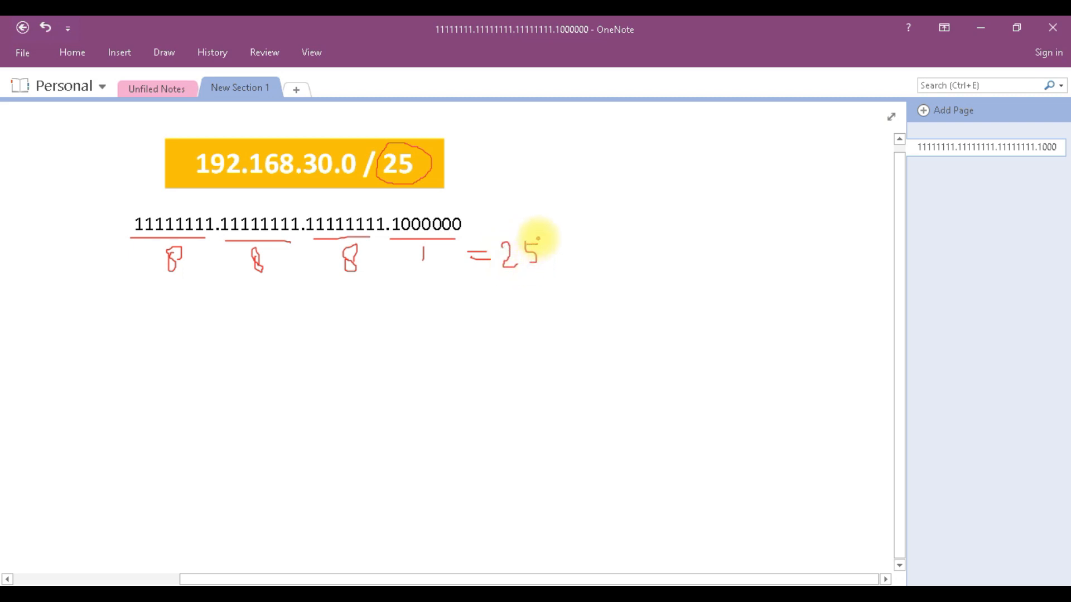
pyautogui.moveTo(433, 164); pyautogui.dragTo(509, 215)
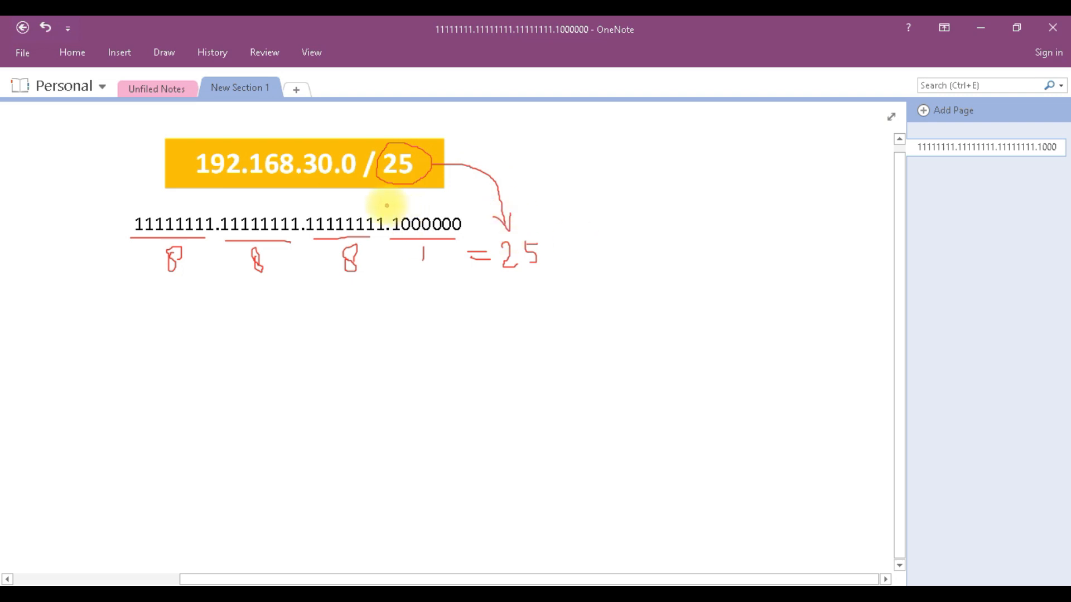
pyautogui.moveTo(384, 204)
pyautogui.mouseDown()
pyautogui.moveTo(412, 272)
pyautogui.moveTo(461, 274)
pyautogui.mouseUp()
pyautogui.moveTo(384, 203)
pyautogui.mouseDown()
pyautogui.moveTo(466, 208)
pyautogui.moveTo(462, 246)
pyautogui.mouseUp()
pyautogui.moveTo(462, 246); pyautogui.dragTo(461, 274)
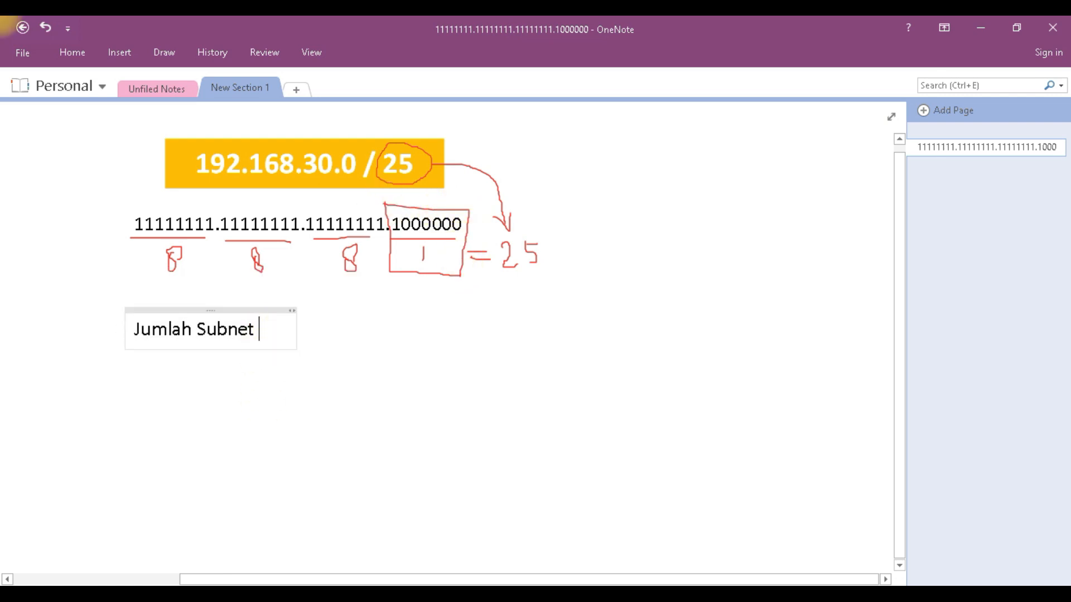
# Complete the label "Jumlah Subnet / blok =" and handwrite "2^x =" after it in blue.
pyautogui.write('/ blok =')
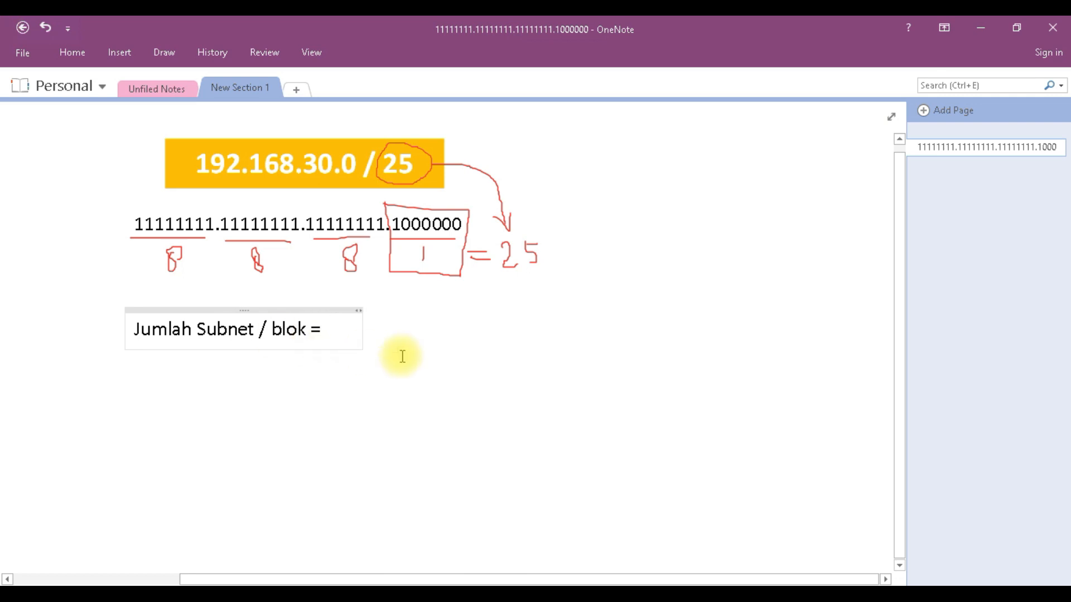
pyautogui.click(345, 338)
pyautogui.moveTo(329, 322)
pyautogui.mouseDown()
pyautogui.moveTo(343, 339)
pyautogui.moveTo(355, 319)
pyautogui.moveTo(399, 334)
pyautogui.mouseUp()
pyautogui.click(246, 95)
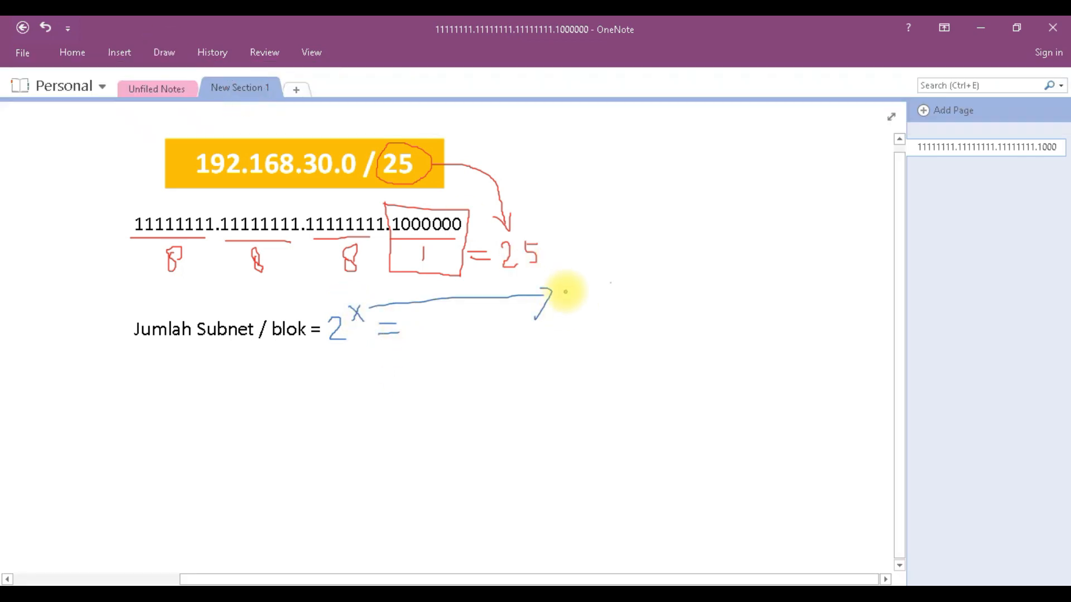
# Write a blue 1 for the exponent x, link it with an arrow to the last octet and underline that octet's first digit.
pyautogui.moveTo(571, 282); pyautogui.dragTo(573, 305)
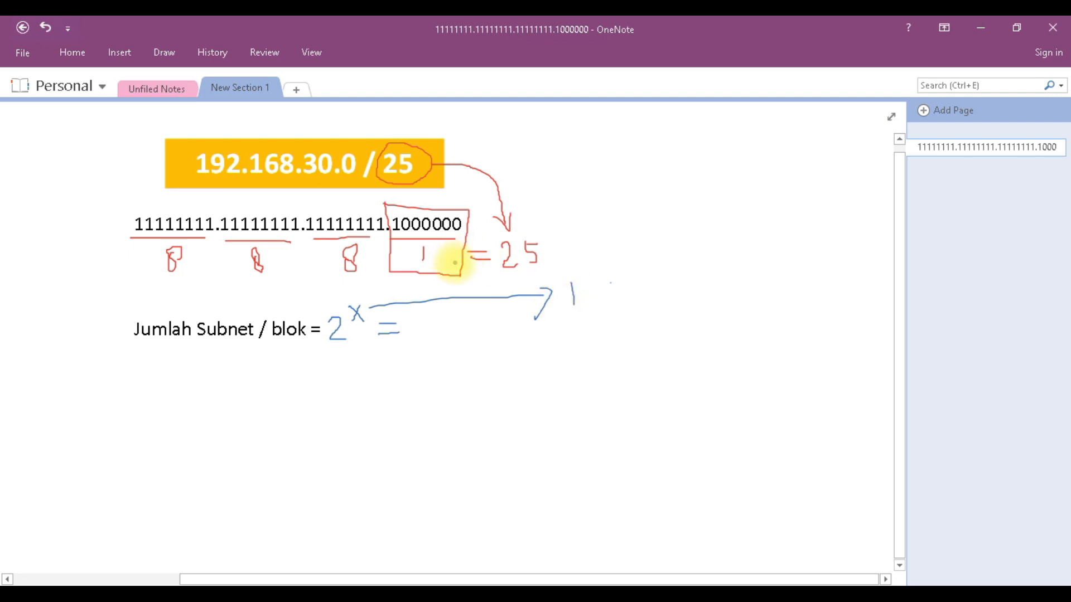
pyautogui.moveTo(581, 267)
pyautogui.mouseDown()
pyautogui.moveTo(490, 222)
pyautogui.moveTo(473, 224)
pyautogui.moveTo(480, 229)
pyautogui.mouseUp()
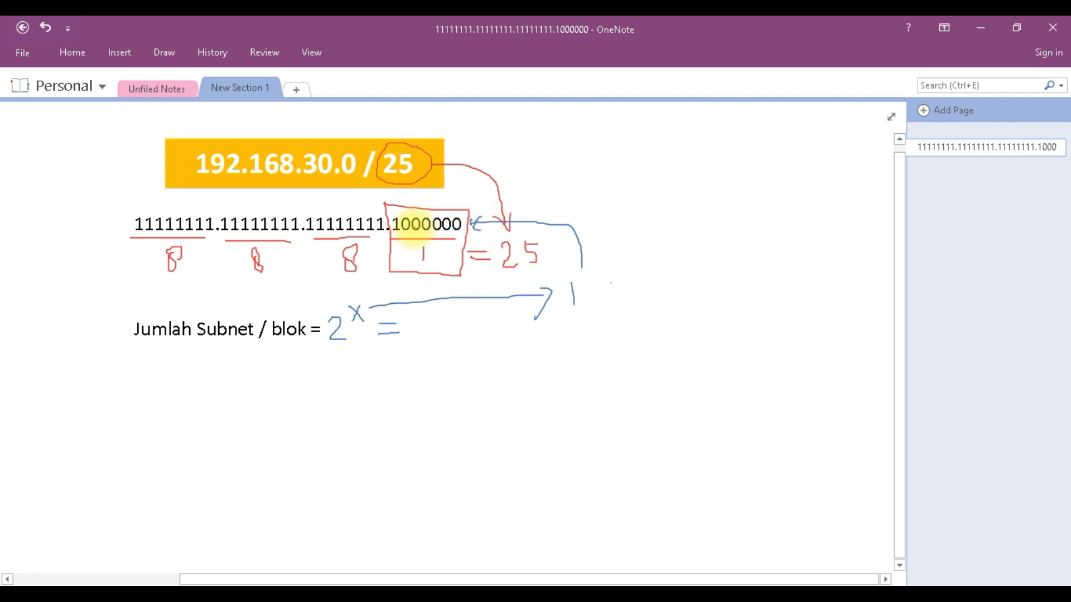
pyautogui.moveTo(390, 241); pyautogui.dragTo(400, 239)
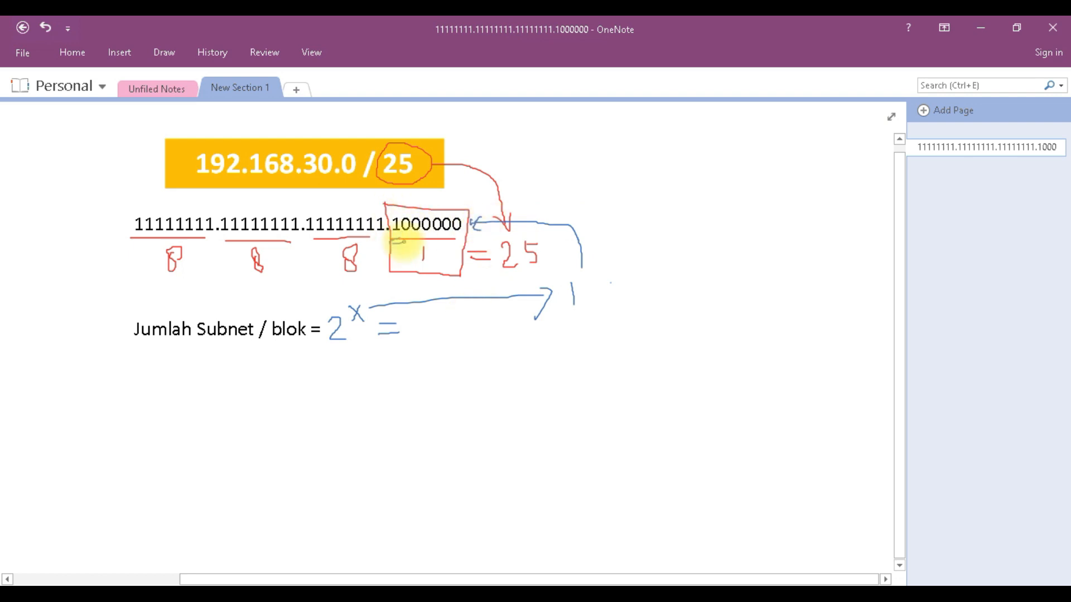
# Handwrite "2^1 = 2" in blue to finish the subnet count formula.
pyautogui.click(411, 330)
pyautogui.moveTo(404, 320)
pyautogui.mouseDown()
pyautogui.moveTo(420, 336)
pyautogui.moveTo(429, 318)
pyautogui.moveTo(451, 323)
pyautogui.mouseUp()
pyautogui.moveTo(440, 330); pyautogui.dragTo(469, 333)
# Add the label "Jumlah host =" below the subnet line and begin its formula with a green handwritten "2^y".
pyautogui.click(134, 375)
pyautogui.write('Jumlah host =')
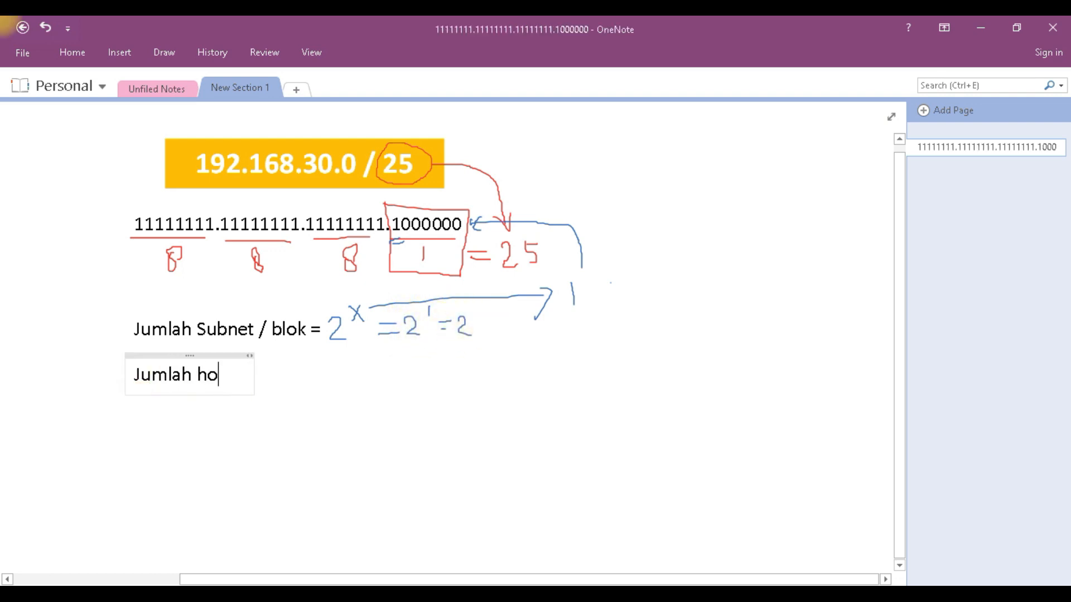
pyautogui.click(330, 376)
pyautogui.click(119, 52)
pyautogui.click(164, 52)
pyautogui.click(245, 84)
pyautogui.moveTo(260, 367)
pyautogui.mouseDown()
pyautogui.moveTo(288, 382)
pyautogui.moveTo(288, 358)
pyautogui.mouseUp()
pyautogui.moveTo(294, 349)
pyautogui.mouseDown()
pyautogui.moveTo(285, 364)
pyautogui.moveTo(319, 373)
pyautogui.mouseUp()
# Draw green arrows from y to a 0 and on to the last octet, and complete the host formula with "= 2^7 = 128".
pyautogui.moveTo(308, 380)
pyautogui.mouseDown()
pyautogui.moveTo(530, 349)
pyautogui.moveTo(542, 367)
pyautogui.mouseUp()
pyautogui.moveTo(580, 341)
pyautogui.mouseDown()
pyautogui.moveTo(597, 214)
pyautogui.moveTo(485, 210)
pyautogui.mouseUp()
pyautogui.moveTo(327, 366)
pyautogui.mouseDown()
pyautogui.moveTo(343, 384)
pyautogui.moveTo(355, 370)
pyautogui.moveTo(386, 372)
pyautogui.mouseUp()
pyautogui.moveTo(373, 380); pyautogui.dragTo(390, 377)
pyautogui.moveTo(405, 365)
pyautogui.mouseDown()
pyautogui.moveTo(406, 385)
pyautogui.moveTo(429, 384)
pyautogui.moveTo(445, 367)
pyautogui.mouseUp()
# Add the label "Jumlah host valid =" and handwrite "2^y - 2 = 128 - 2 = 126" after it in red.
pyautogui.click(135, 434)
pyautogui.write('Jumlah host valid =')
pyautogui.moveTo(303, 425); pyautogui.dragTo(321, 443)
pyautogui.moveTo(324, 414)
pyautogui.mouseDown()
pyautogui.moveTo(337, 413)
pyautogui.moveTo(328, 428)
pyautogui.mouseUp()
pyautogui.moveTo(355, 429)
pyautogui.mouseDown()
pyautogui.moveTo(375, 444)
pyautogui.moveTo(399, 435)
pyautogui.mouseUp()
pyautogui.moveTo(420, 426); pyautogui.dragTo(440, 445)
pyautogui.moveTo(472, 427)
pyautogui.mouseDown()
pyautogui.moveTo(495, 444)
pyautogui.moveTo(536, 439)
pyautogui.mouseUp()
pyautogui.moveTo(589, 410); pyautogui.dragTo(598, 432)
# Double-underline the valid host result 126 and the subnet result 2 in red.
pyautogui.moveTo(537, 453); pyautogui.dragTo(598, 451)
pyautogui.moveTo(544, 461); pyautogui.dragTo(613, 461)
pyautogui.moveTo(464, 346)
pyautogui.mouseDown()
pyautogui.moveTo(488, 333)
pyautogui.moveTo(494, 344)
pyautogui.mouseUp()
# Add the line "Blok 1 = 192.168.30.0 ----" below the valid host calculation.
pyautogui.click(135, 494)
pyautogui.write('Blok 1 = 1 ')
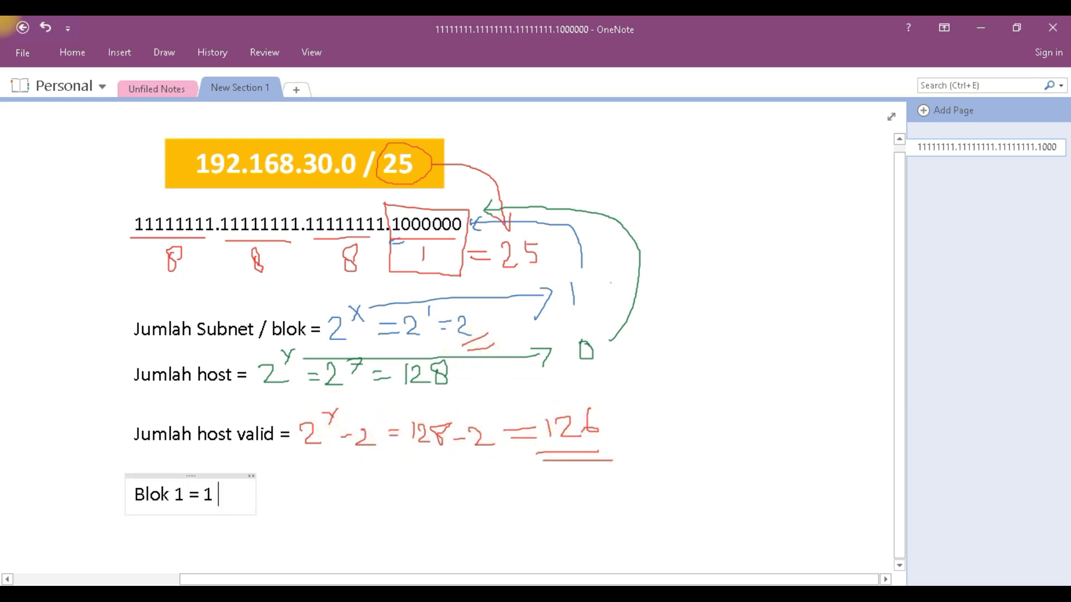
pyautogui.write('192.168.30.0')
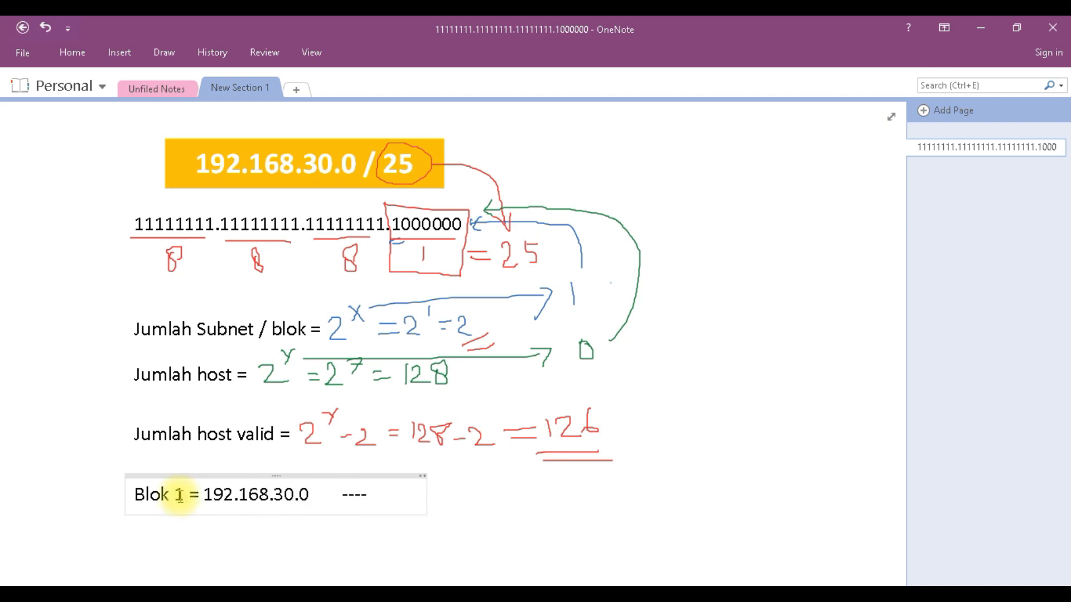
# Space out the entries of the Blok 1 line and end its range with 192.168.30.127.
pyautogui.press('Right')
pyautogui.press('Right')
pyautogui.press('Right')
pyautogui.write('1')
pyautogui.press('Right')
pyautogui.press('Right')
pyautogui.press('Right')
pyautogui.press('Right')
pyautogui.press('Right')
pyautogui.press('Right')
pyautogui.press('Right')
pyautogui.press('Right')
pyautogui.press('Right')
pyautogui.press('Right')
pyautogui.press('Right')
pyautogui.press('Right')
pyautogui.press('Right')
pyautogui.press('Right')
pyautogui.press('Right')
pyautogui.press('Right')
pyautogui.press('Right')
pyautogui.press('Right')
pyautogui.press('Right')
pyautogui.press('Right')
pyautogui.write('192.168.30.12')
pyautogui.press('BackSpace')
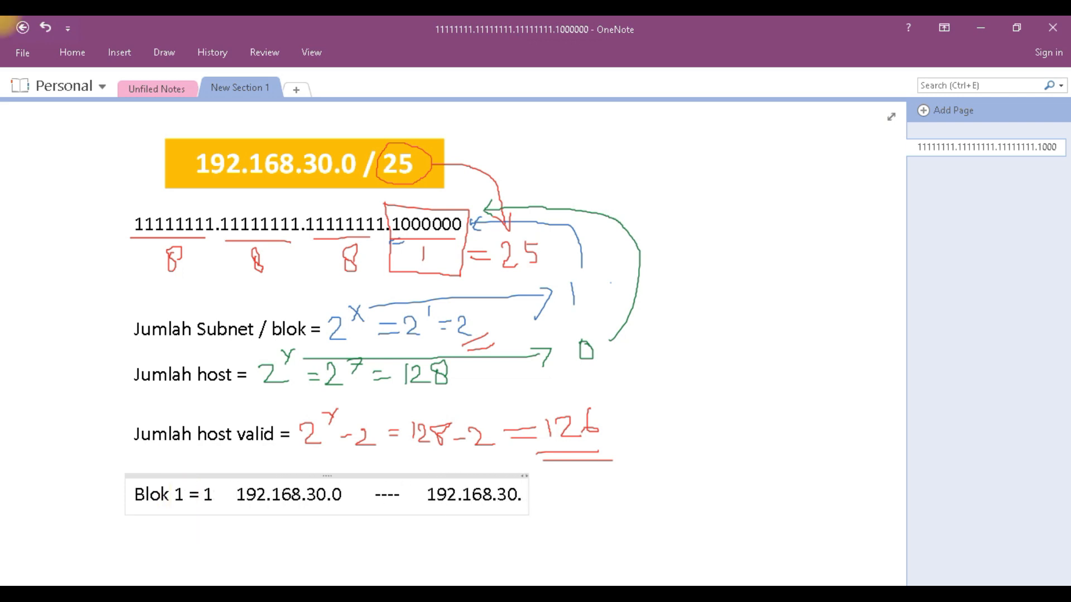
pyautogui.write('127')
pyautogui.click(470, 500)
pyautogui.moveTo(528, 504); pyautogui.dragTo(579, 504)
# Duplicate the Blok 1 line below it as Blok 2 with the range 192.168.30.128 ---- 192.168.30.255.
pyautogui.moveTo(124, 495); pyautogui.dragTo(574, 495)
pyautogui.hotkey('ctrl', 'c')
pyautogui.click(563, 495)
pyautogui.press('Return')
pyautogui.hotkey('ctrl', 'v')
pyautogui.doubleClick(180, 519)
pyautogui.write('2')
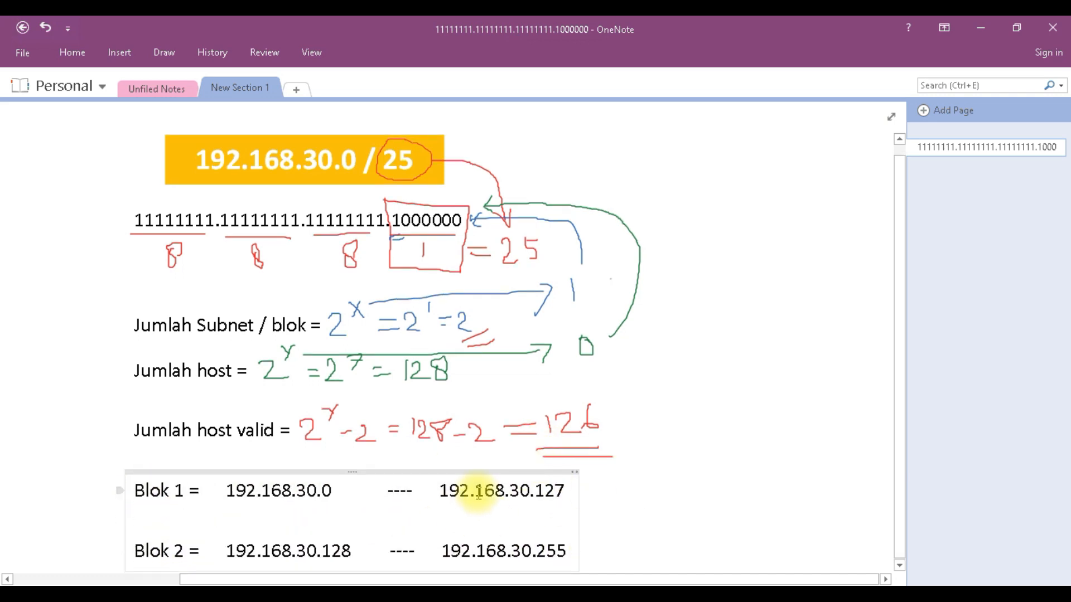
# Draw a red arrow pointing away from the end of the Blok 1 range and return to text entry.
pyautogui.click(164, 52)
pyautogui.click(209, 100)
pyautogui.moveTo(568, 495)
pyautogui.mouseDown()
pyautogui.moveTo(620, 484)
pyautogui.moveTo(624, 496)
pyautogui.mouseUp()
pyautogui.click(120, 52)
pyautogui.click(115, 52)
pyautogui.click(204, 52)
pyautogui.click(165, 53)
pyautogui.click(19, 87)
# Start a note at the tip of the Blok 1 arrow with the line "IP net = 192.168.30.0".
pyautogui.click(651, 467)
pyautogui.write('IP')
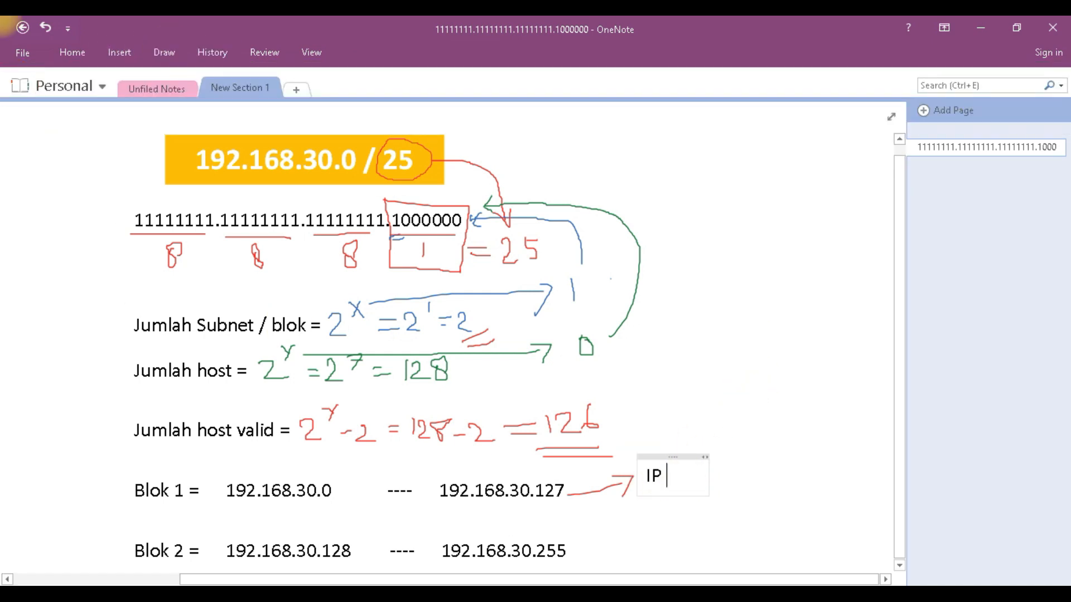
pyautogui.write(' net = 192')
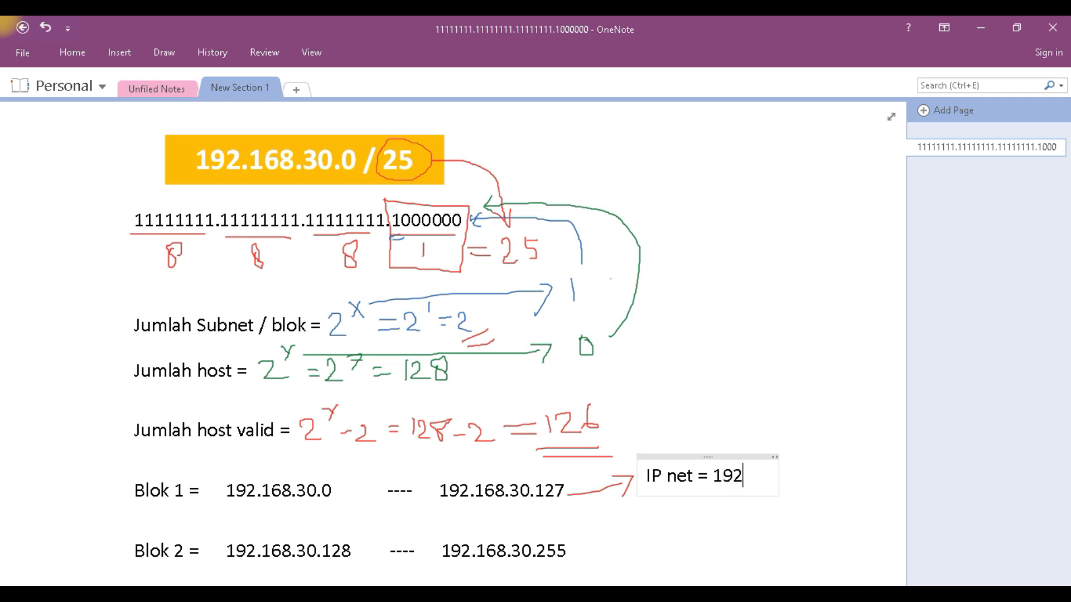
pyautogui.write('.168.30.0')
# Add the line "Ip mask = 255.255.255.128" to the Blok 1 note.
pyautogui.press('Return')
pyautogui.write('Ip')
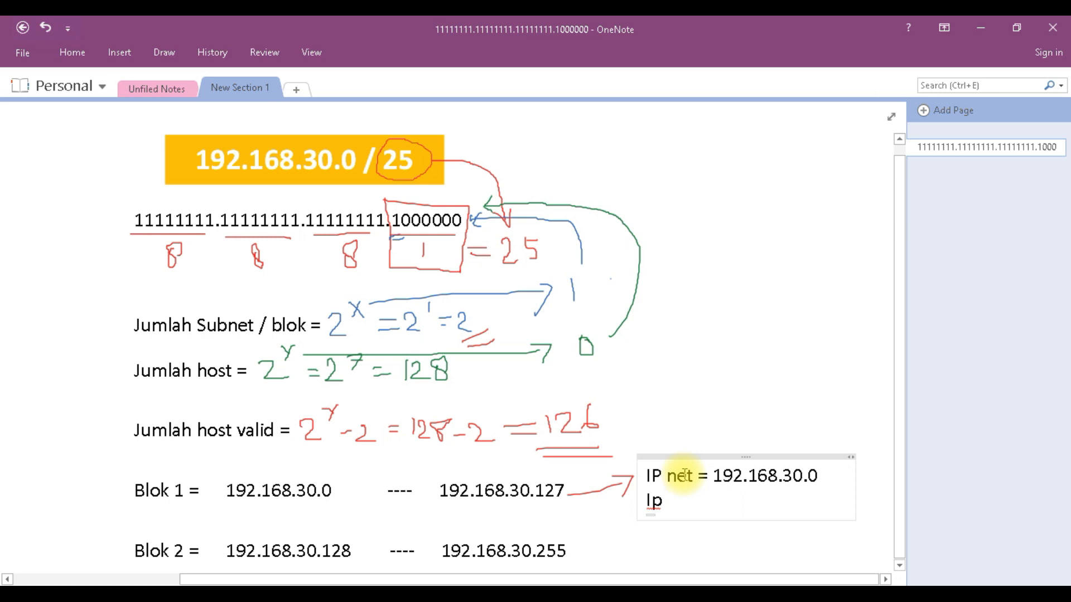
pyautogui.write(' ner')
pyautogui.write(' mask = 255')
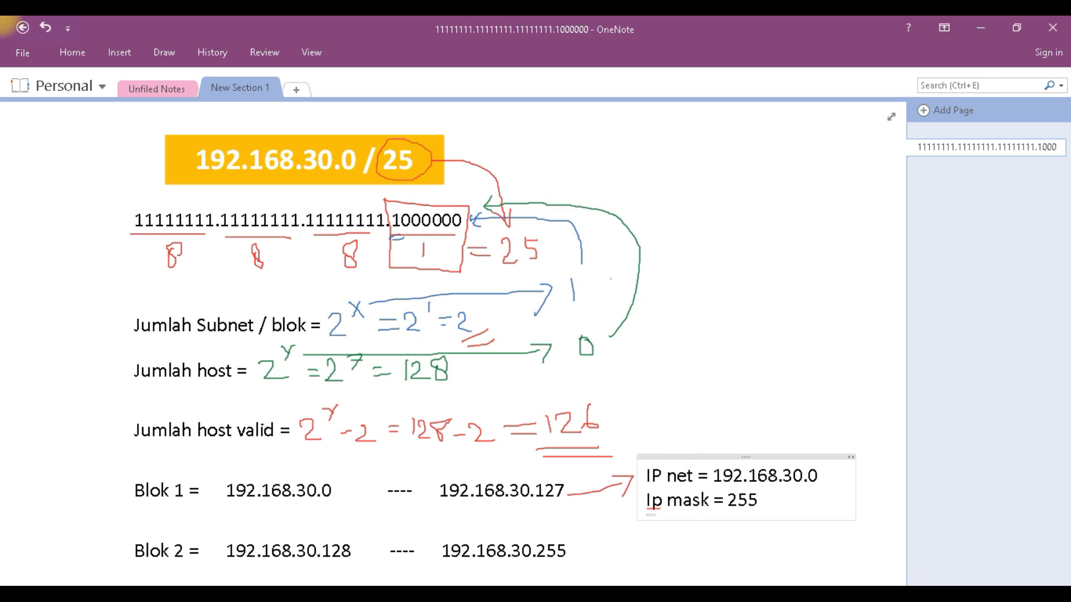
pyautogui.write('.255.255.128')
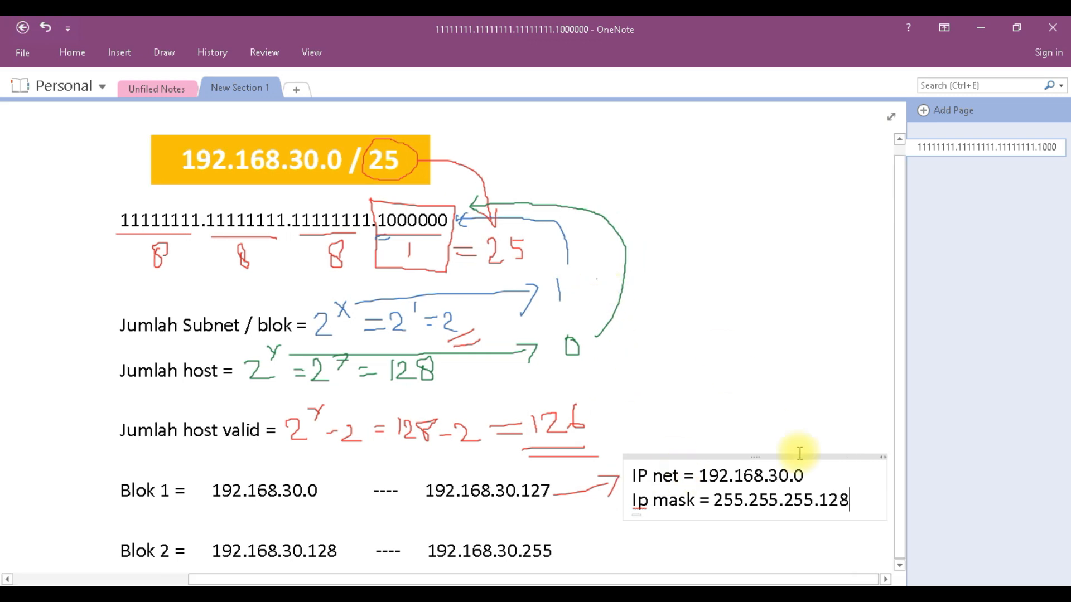
# Draw a black arrow from the last octet, handwrite 255.255.255.128 at its tip and underline it.
pyautogui.click(798, 424)
pyautogui.moveTo(413, 208)
pyautogui.mouseDown()
pyautogui.moveTo(690, 239)
pyautogui.moveTo(680, 246)
pyautogui.moveTo(710, 262)
pyautogui.moveTo(855, 251)
pyautogui.mouseUp()
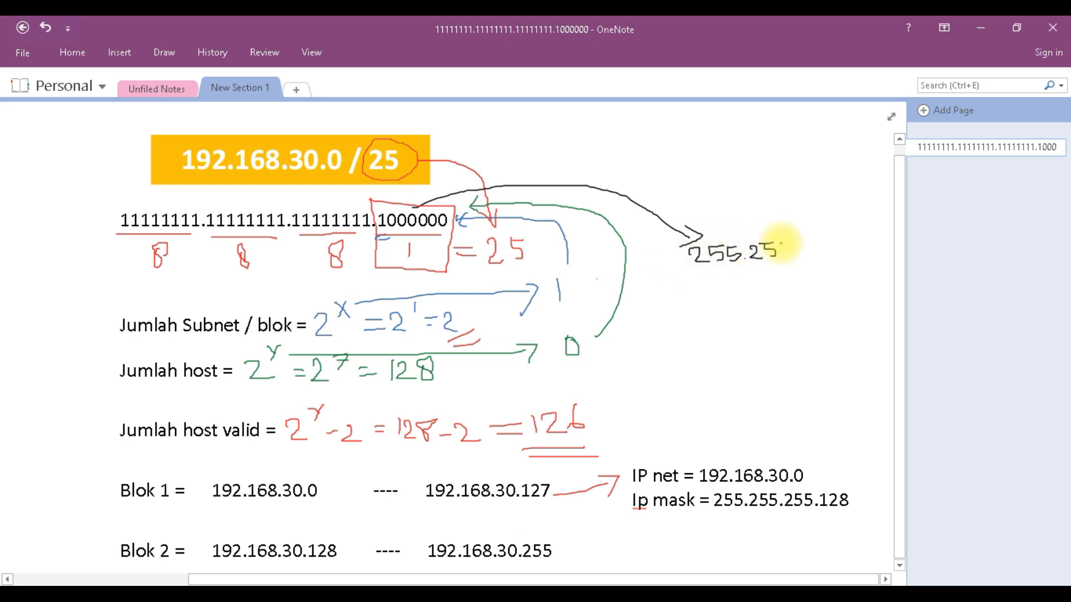
pyautogui.click(792, 258)
pyautogui.click(853, 248)
pyautogui.moveTo(861, 240); pyautogui.dragTo(876, 251)
pyautogui.moveTo(694, 281); pyautogui.dragTo(888, 272)
# Draw black arrows to the handwritten mask from the Ip mask line and from the circled first octet.
pyautogui.moveTo(842, 474); pyautogui.dragTo(821, 287)
pyautogui.moveTo(803, 299); pyautogui.dragTo(837, 294)
pyautogui.moveTo(790, 300); pyautogui.dragTo(847, 297)
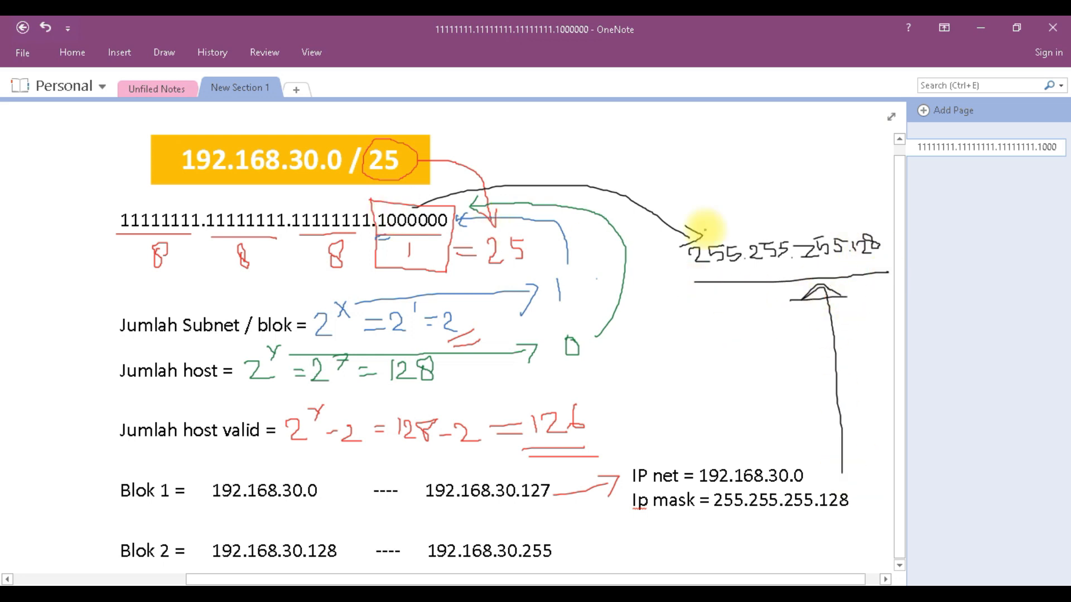
pyautogui.moveTo(184, 198)
pyautogui.mouseDown()
pyautogui.moveTo(148, 206)
pyautogui.moveTo(711, 214)
pyautogui.mouseUp()
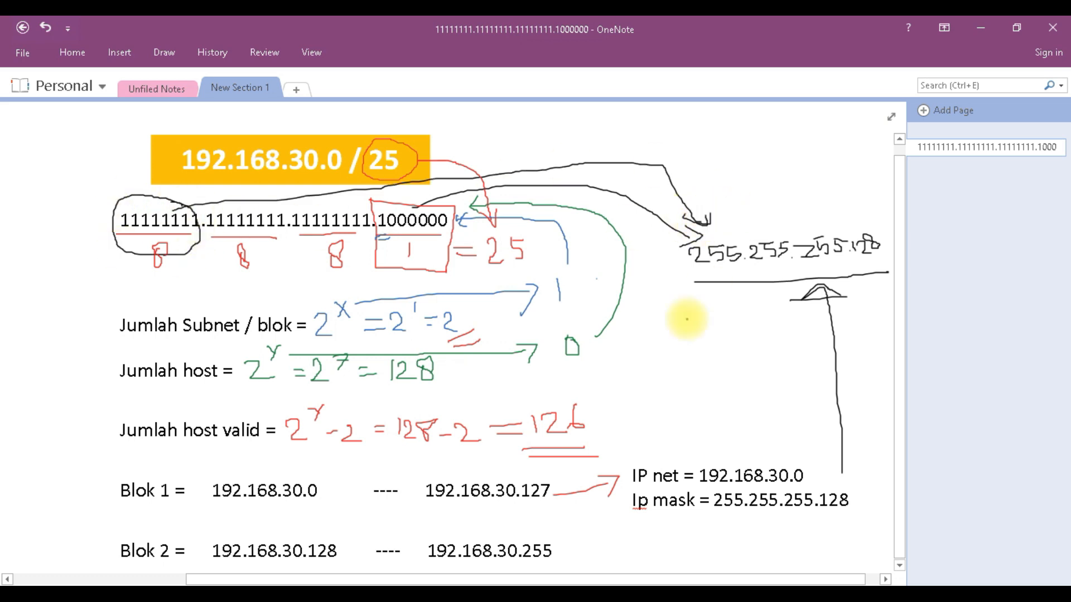
# Add the lines "Ip broad cast = 192.168.30.127" and "Ip host valid = 192.168.30.1 sd 192.168.30.127" to the Blok 1 note.
pyautogui.click(164, 52)
pyautogui.click(788, 497)
pyautogui.press('End')
pyautogui.press('Return')
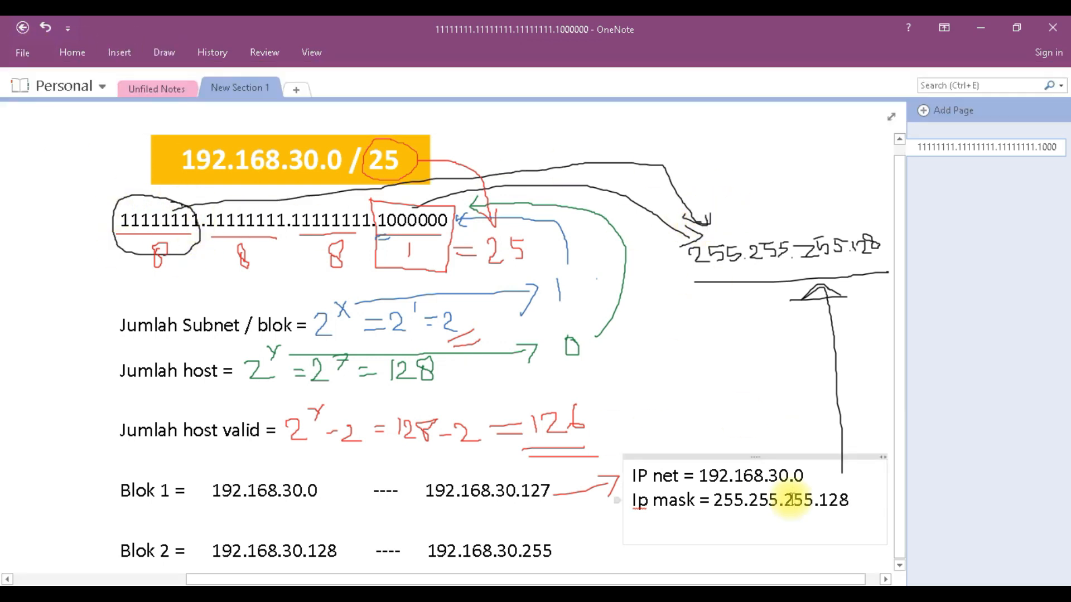
pyautogui.write('Ip broad cast = 192.168.30.127')
pyautogui.press('Return')
pyautogui.write('Ip host valid = 192.168.30.1 sd')
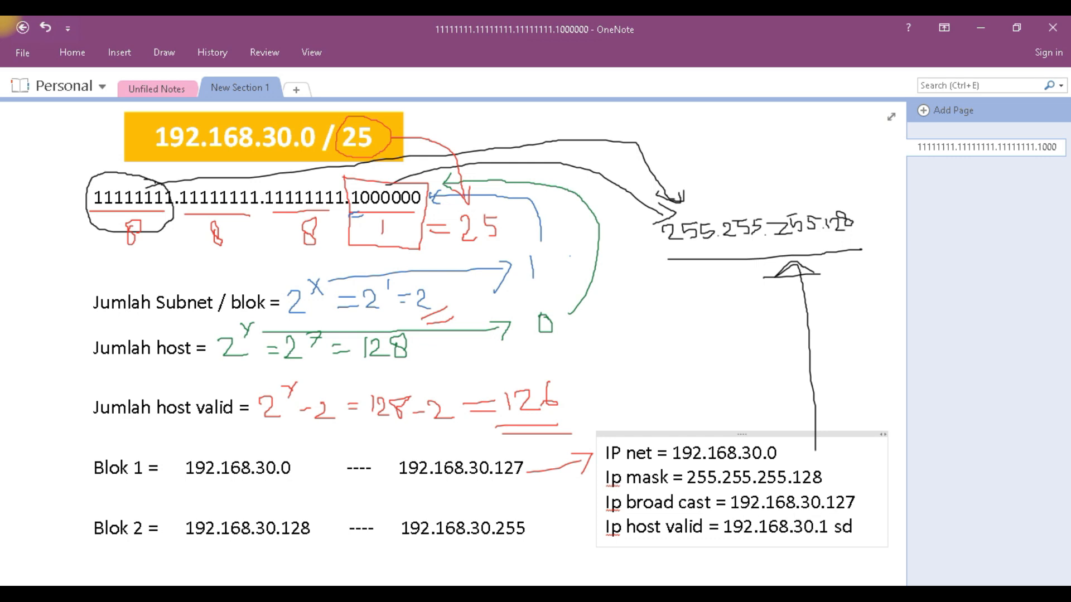
pyautogui.press('Return')
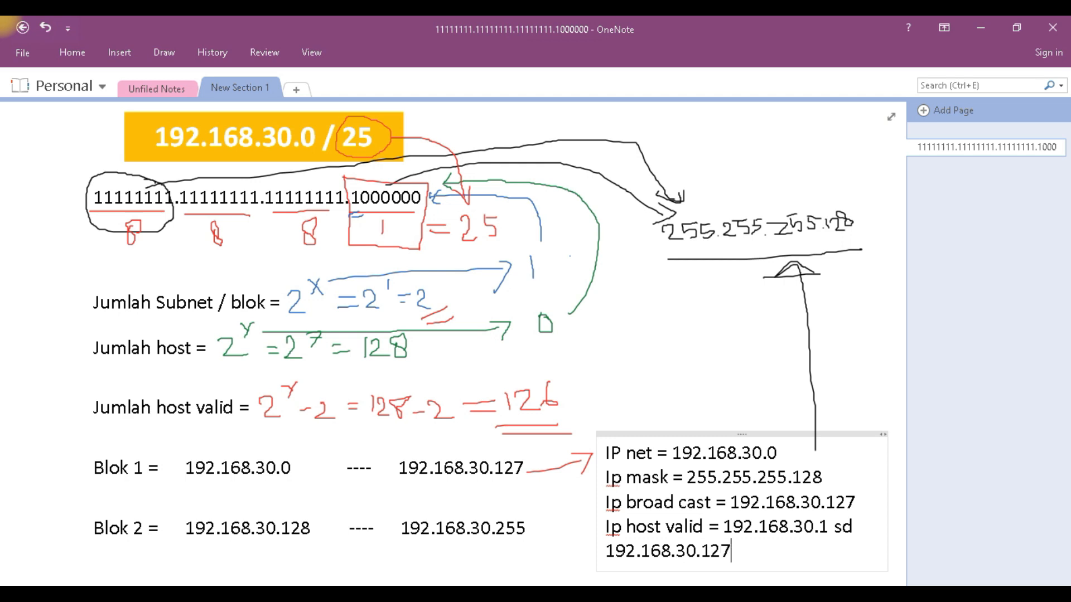
# Move the Blok 1 note higher on the page and add the line "Ip gate = 192.168.30.1".
pyautogui.moveTo(759, 438); pyautogui.dragTo(763, 365)
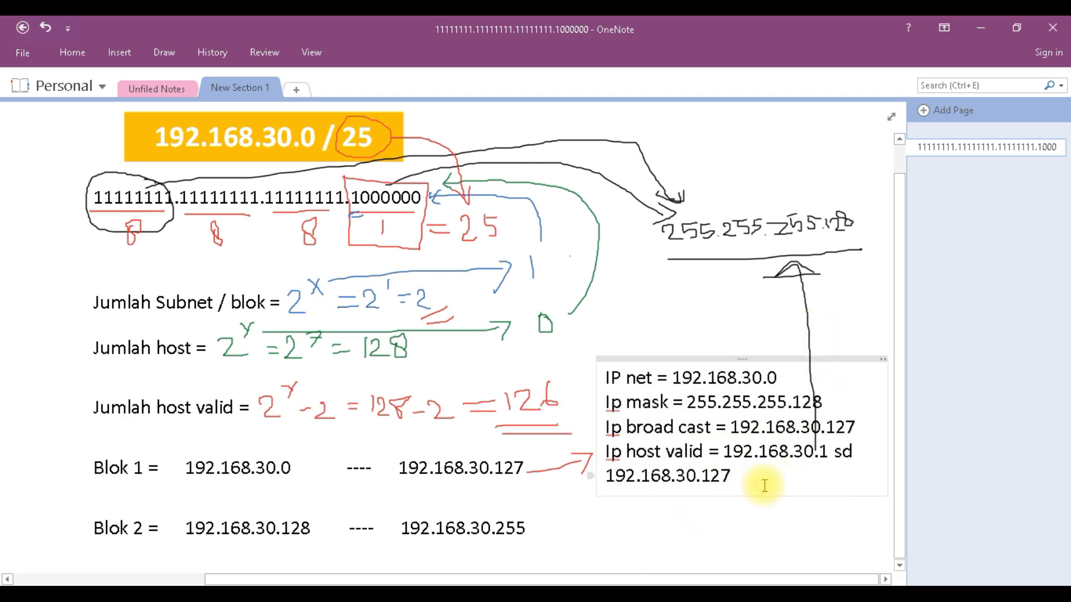
pyautogui.press('Return')
pyautogui.write('Ip gate = 192.168.30.1')
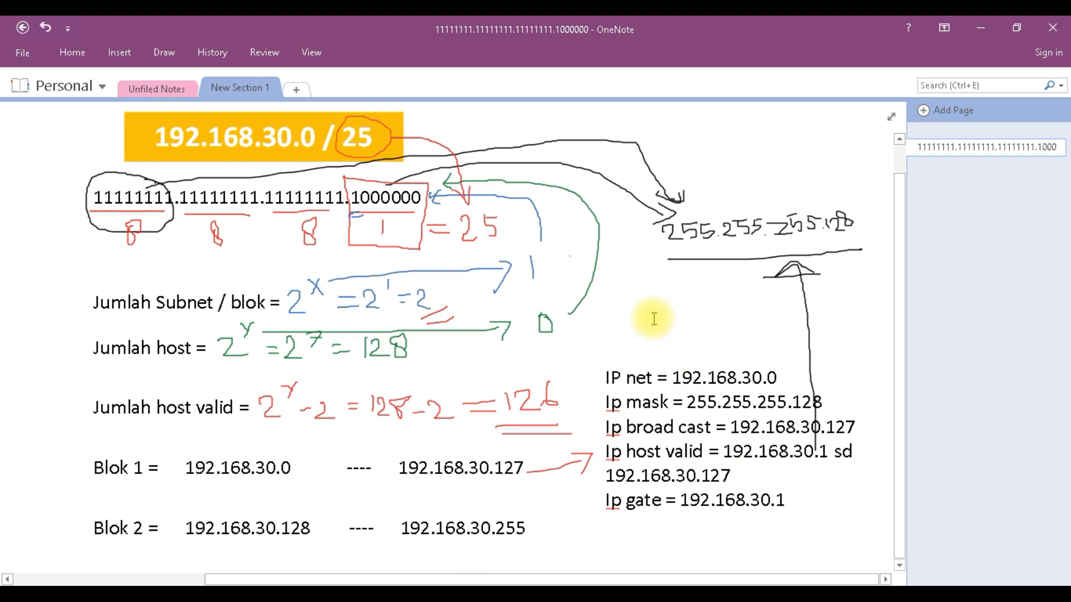
# Draw a curved red arrow from the end of the Blok 2 range and return to text entry.
pyautogui.scroll(-2, 558, 502)
pyautogui.moveTo(644, 335); pyautogui.dragTo(647, 311)
pyautogui.click(556, 488)
pyautogui.click(165, 53)
pyautogui.click(213, 104)
pyautogui.moveTo(490, 483); pyautogui.dragTo(546, 526)
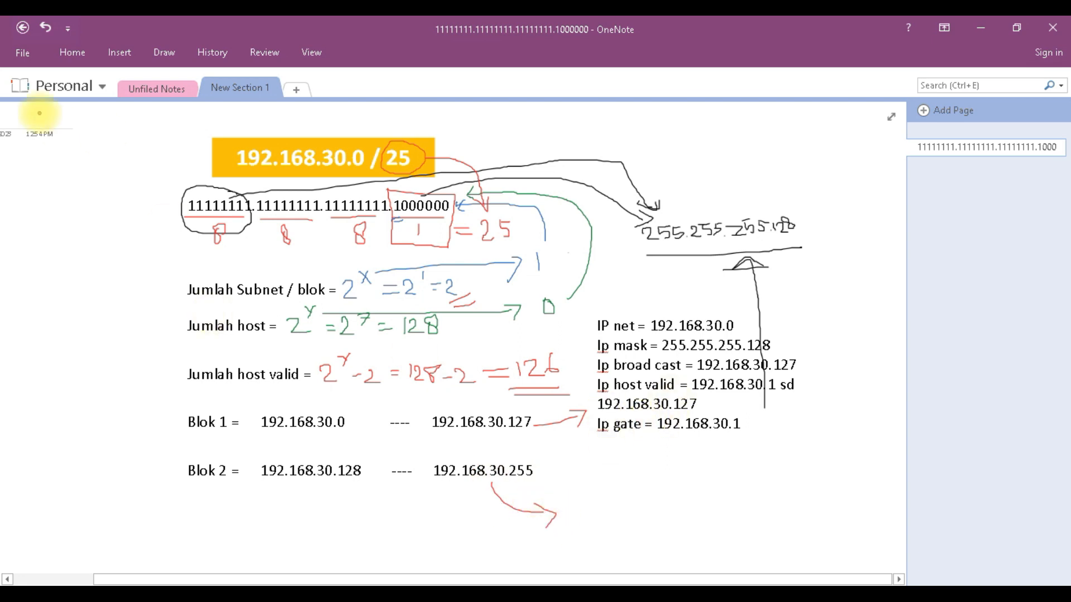
pyautogui.click(164, 52)
pyautogui.click(19, 89)
# Try to change the font size for a new note beside the Blok 2 arrow.
pyautogui.rightClick(574, 500)
pyautogui.click(569, 500)
pyautogui.rightClick(573, 502)
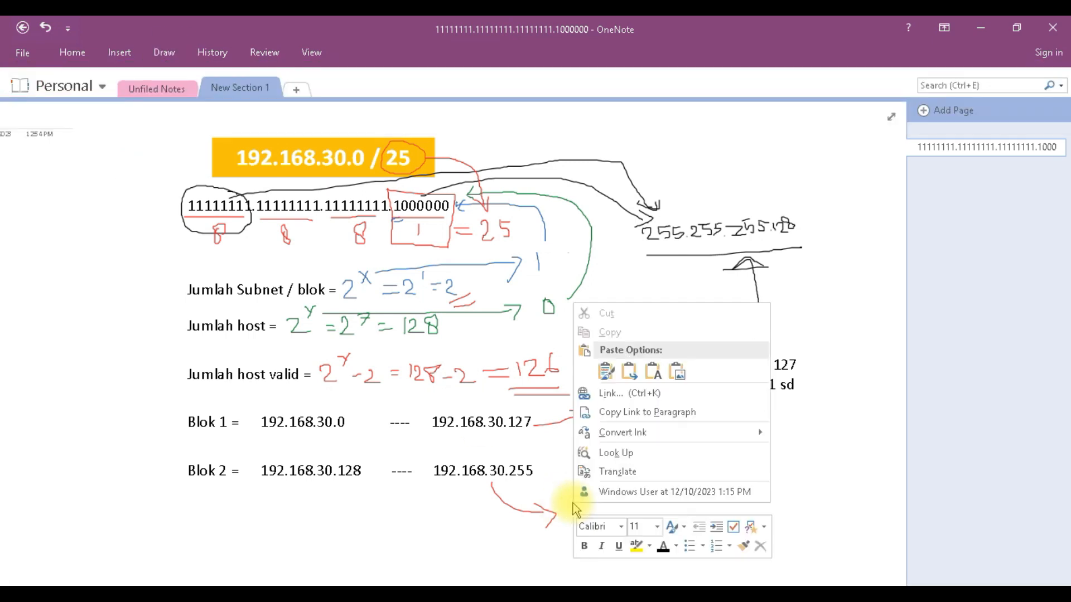
pyautogui.click(659, 528)
pyautogui.click(648, 428)
# Enter "Ip net" beside the Blok 2 arrow and set its font size to 24.
pyautogui.click(589, 492)
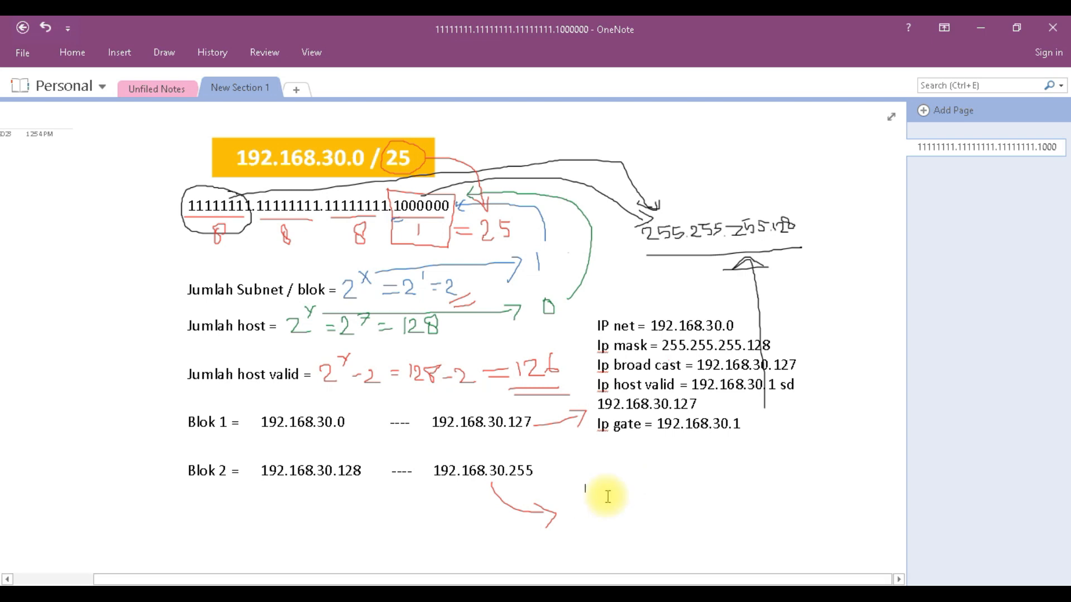
pyautogui.write('Ip net')
pyautogui.rightClick(590, 489)
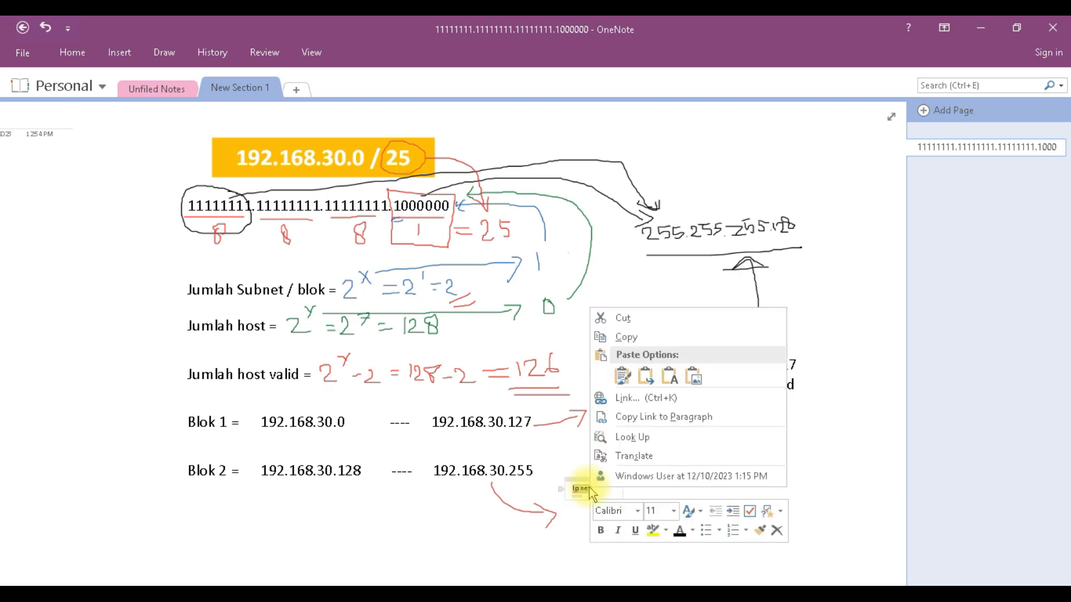
pyautogui.click(673, 510)
pyautogui.click(669, 431)
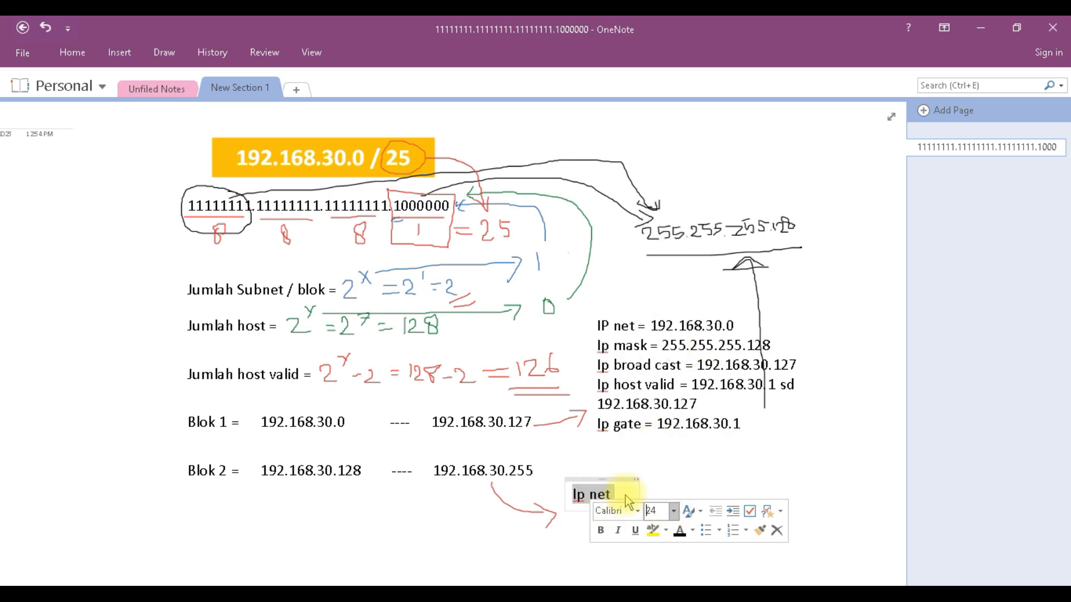
# Complete the Blok 2 note's first line with "= 192.168.30.128".
pyautogui.click(625, 495)
pyautogui.write('= 192.1')
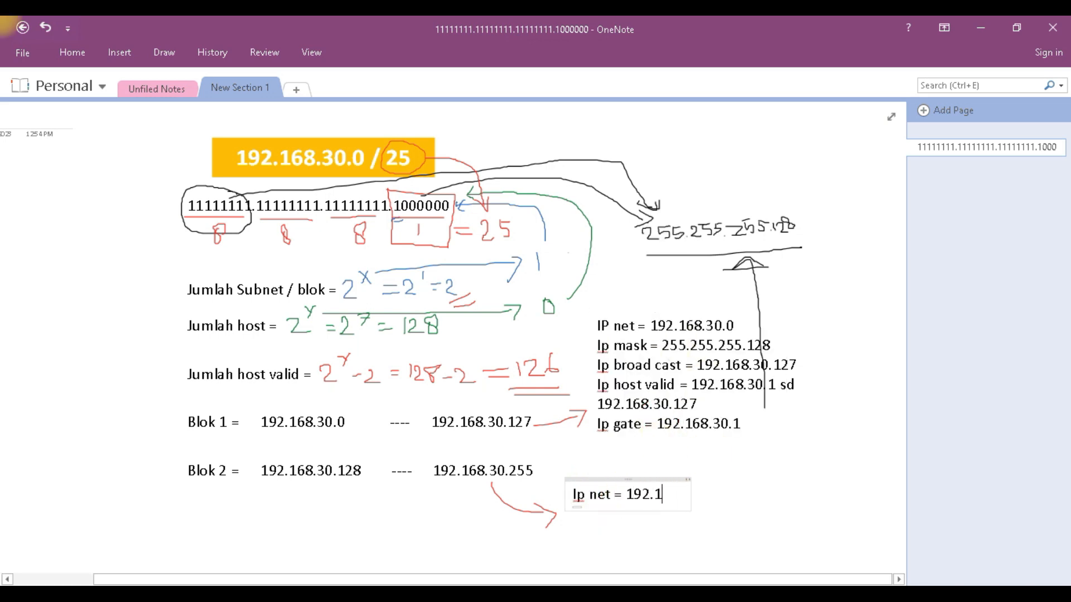
pyautogui.write('68.30.12')
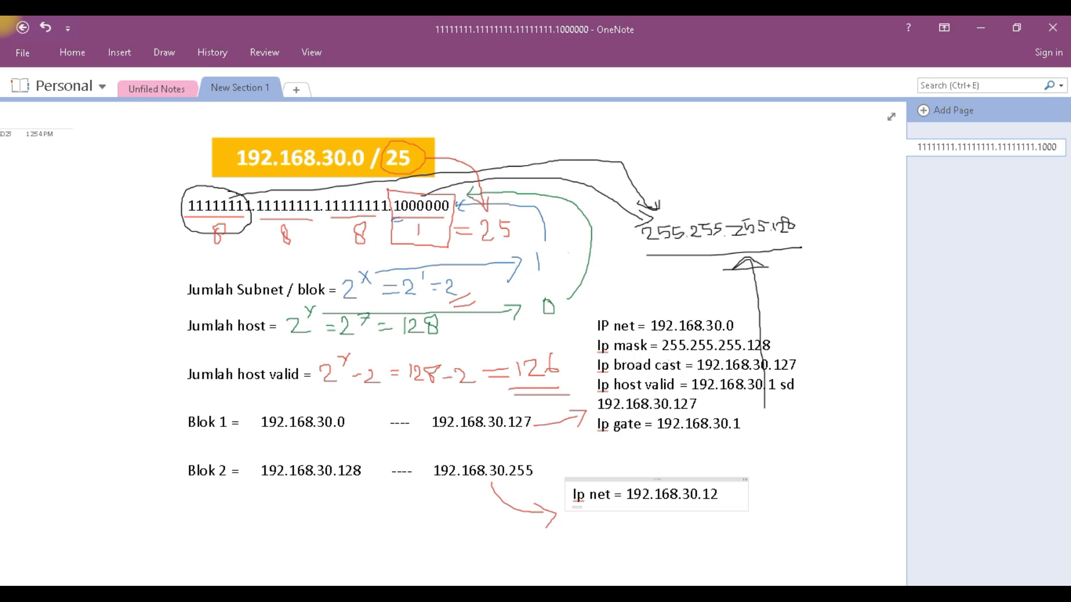
pyautogui.write('8')
# Add the line "Ip netmask = 255.155.155..128" to the Blok 2 note, followed by a new line.
pyautogui.press('Return')
pyautogui.write('Ip netmask = 255')
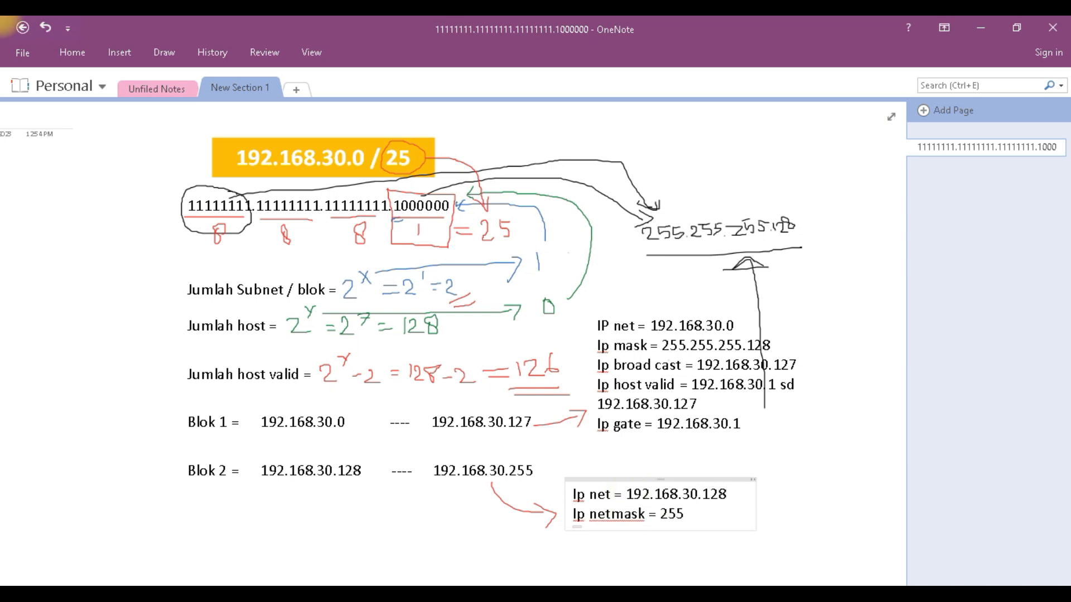
pyautogui.write('.155.155..128')
pyautogui.press('Return')
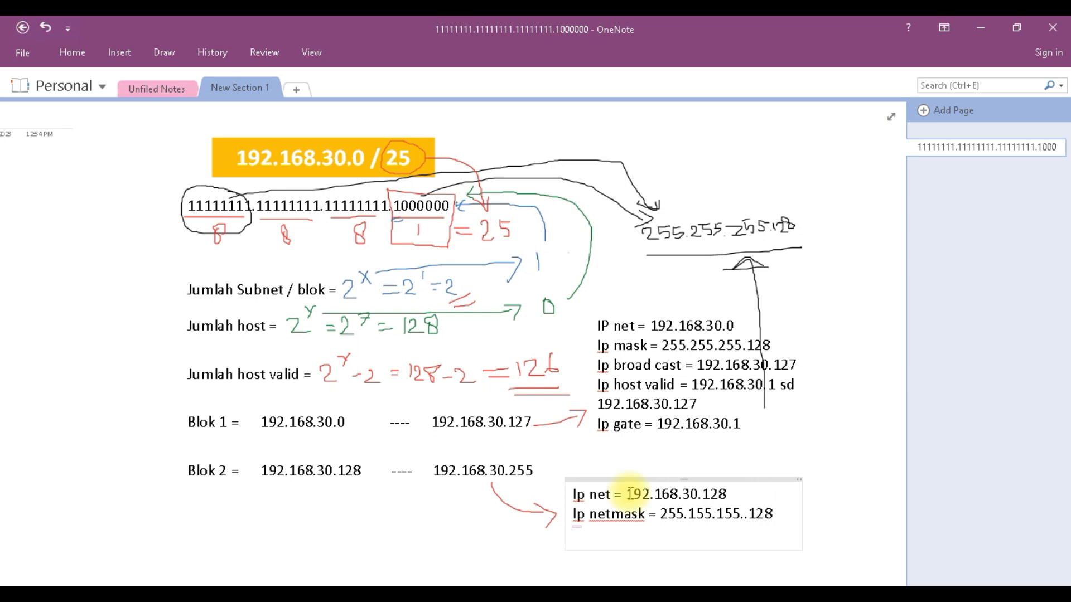
# Correct the Blok 2 netmask to 255.155.155.128 and add the line "Ip broadcast = 192.168.30.255" below it.
pyautogui.press('BackSpace')
pyautogui.press('Down')
pyautogui.press('Return')
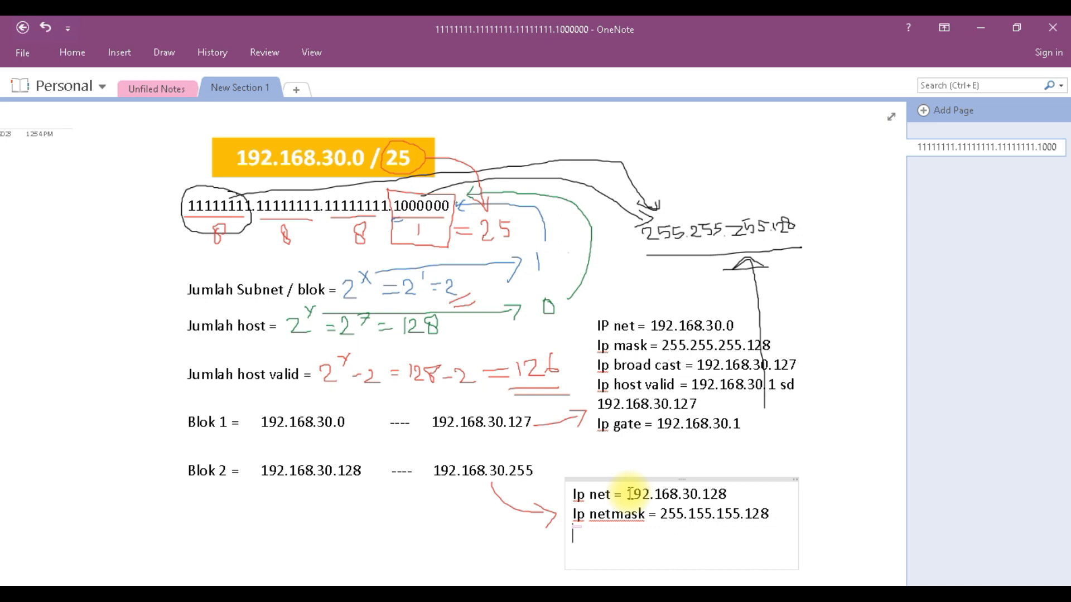
pyautogui.write('Ip broadcast = 192.168.30.255')
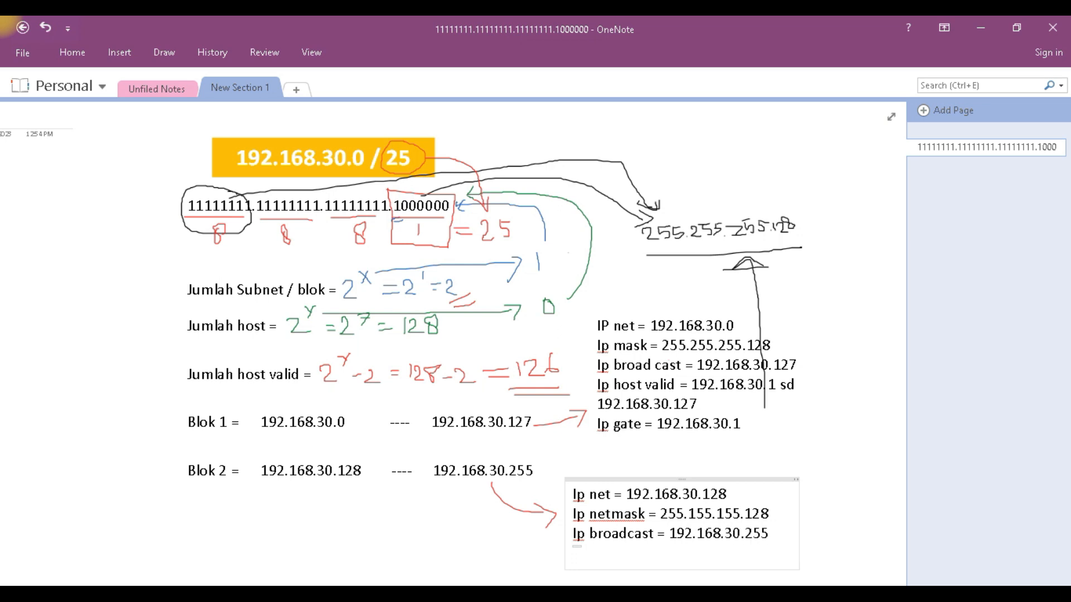
# Add the line "ip hostvalid = 192.168.30.129 sd 192.168.30.254" to the Blok 2 note.
pyautogui.write('i[ hostvalid')
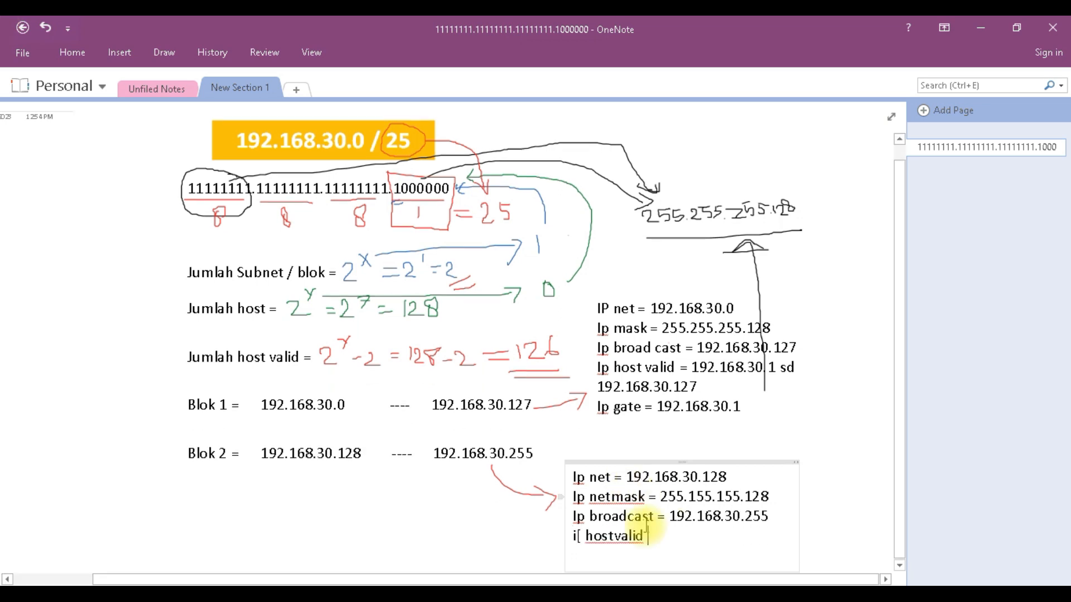
pyautogui.click(580, 534)
pyautogui.press('BackSpace')
pyautogui.write('p')
pyautogui.click(688, 535)
pyautogui.write('=')
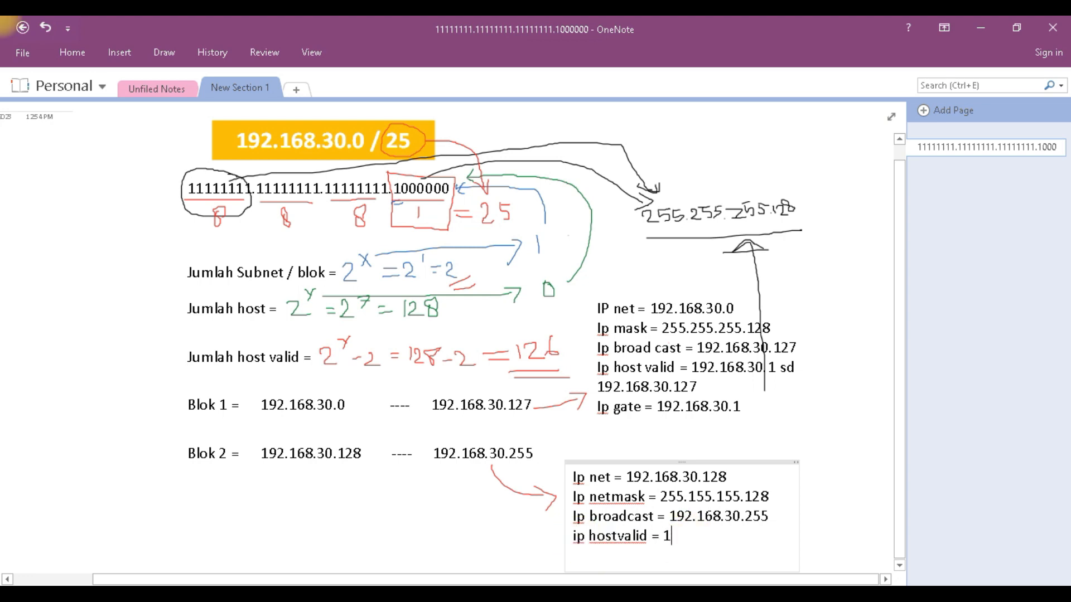
pyautogui.write(' 192.168.30.12')
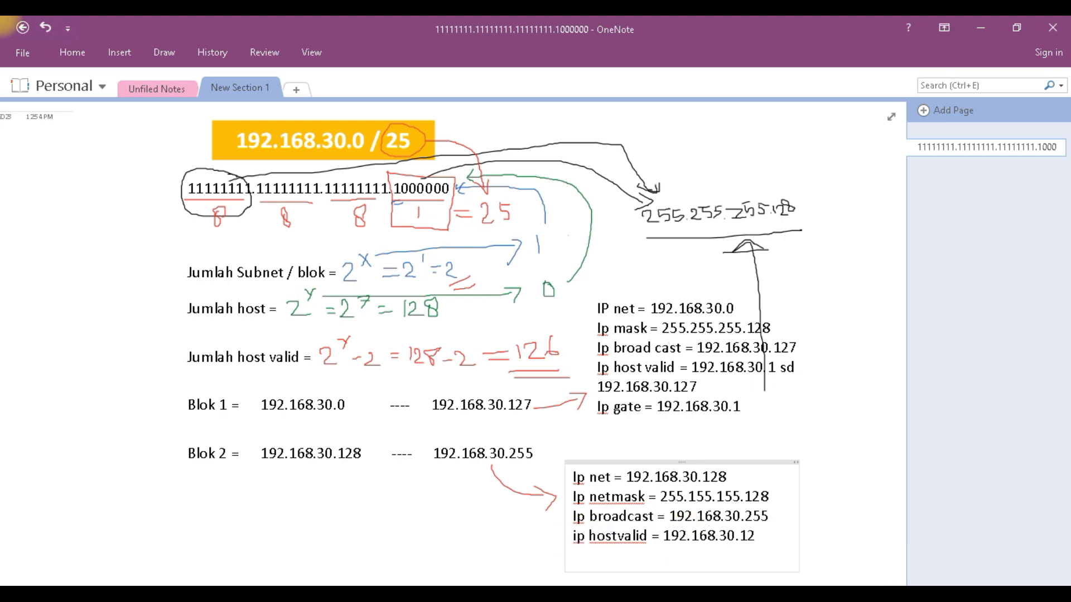
pyautogui.write('9 sd 192.1')
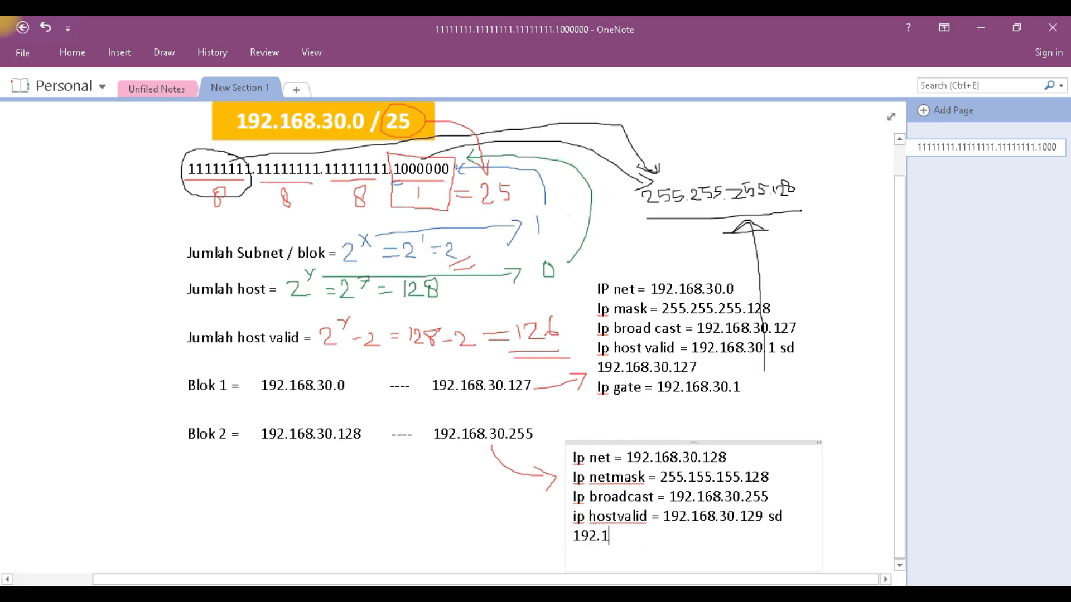
pyautogui.write('68.30.254')
# Add a gateway line beginning "ip gate = 192.168.30" to the Blok 2 note.
pyautogui.press('Return')
pyautogui.write('i[')
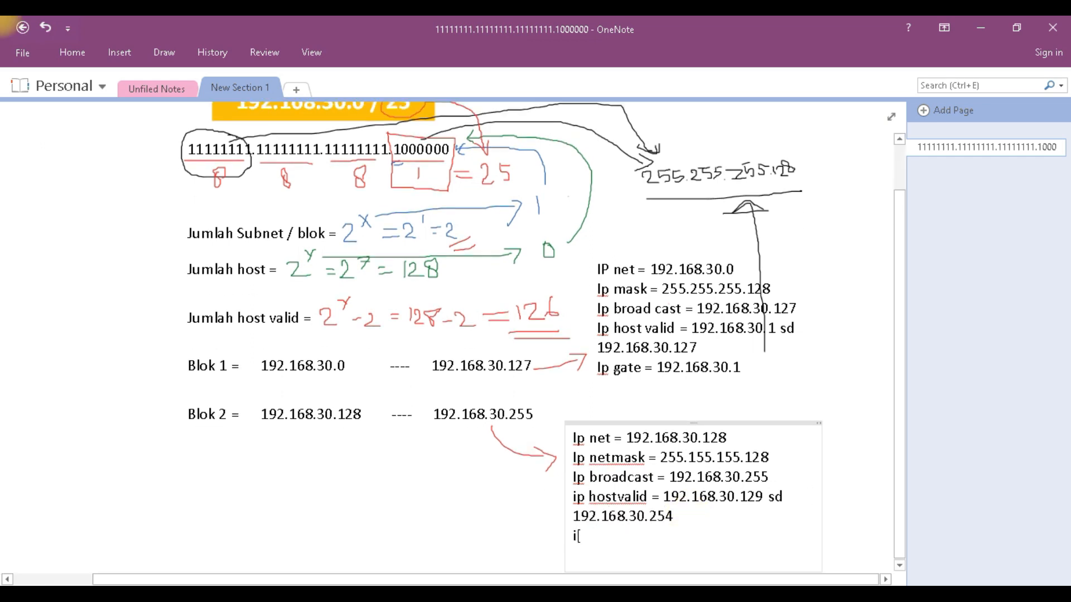
pyautogui.write('p gate = 192.168.30')
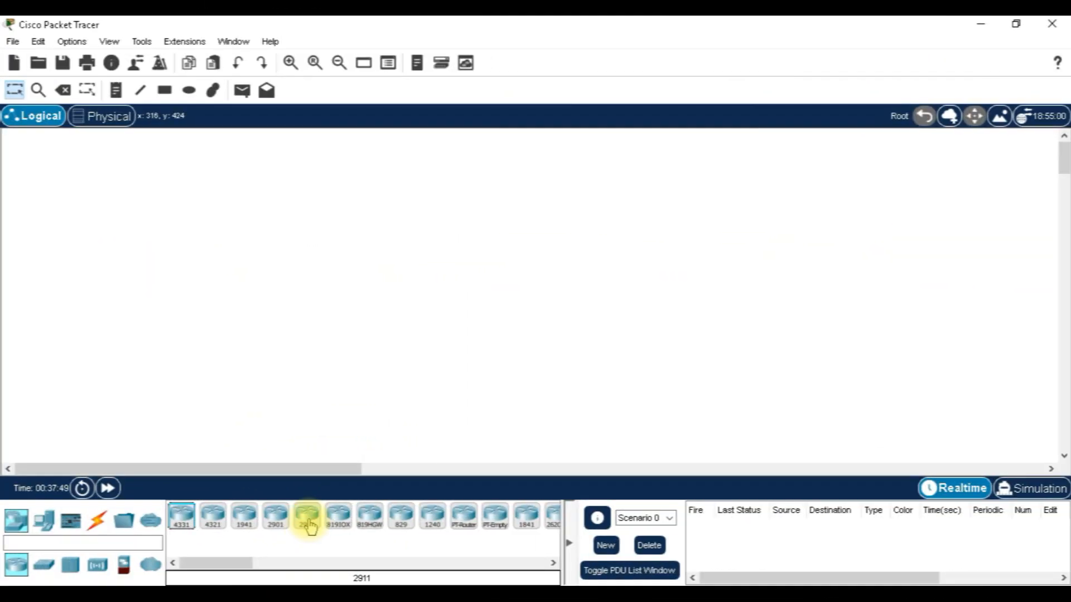
# In Cisco Packet Tracer, place a 2911 router and two 2960 switches, one below it on each side.
pyautogui.click(306, 516)
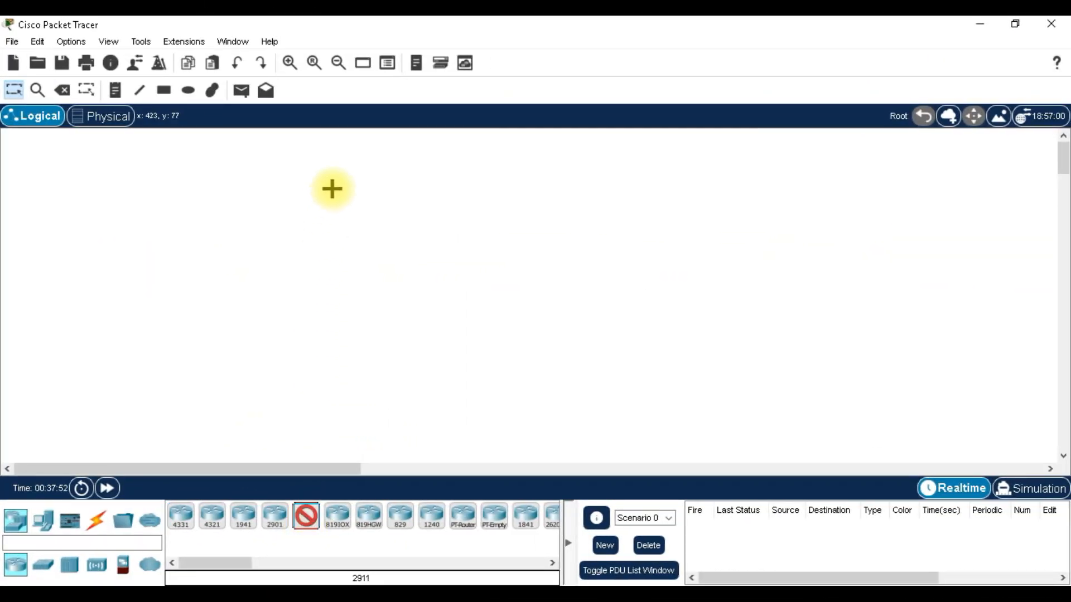
pyautogui.click(332, 190)
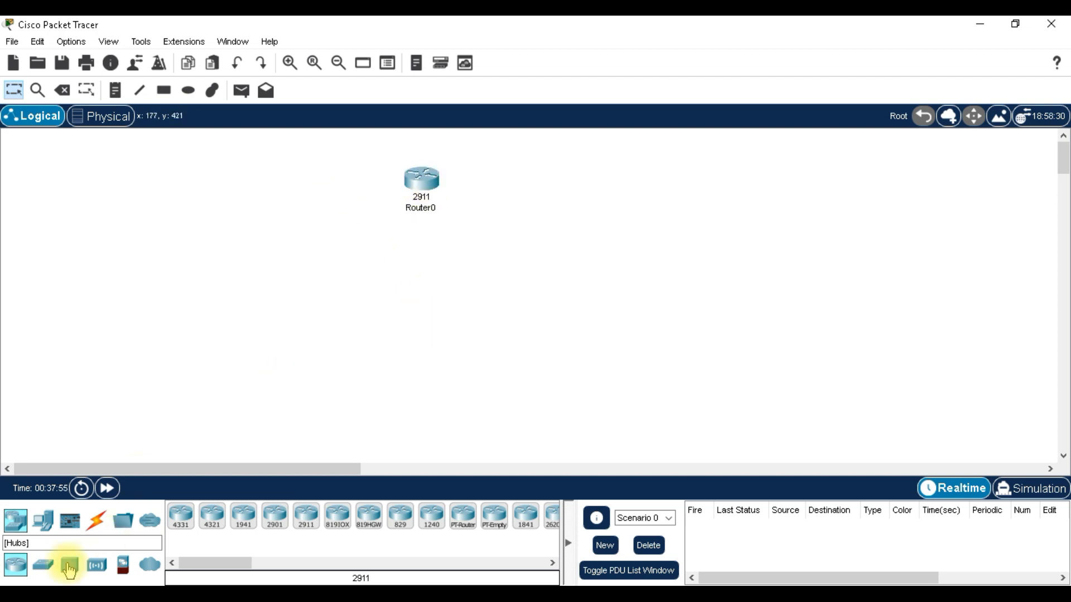
pyautogui.click(43, 565)
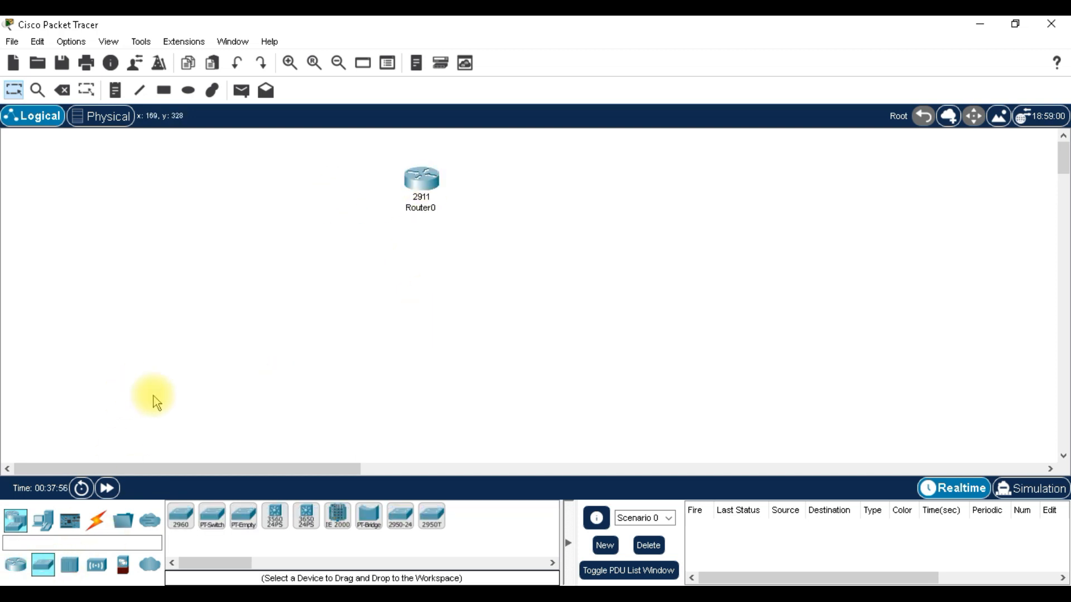
pyautogui.moveTo(181, 516); pyautogui.dragTo(255, 311)
pyautogui.moveTo(180, 516); pyautogui.dragTo(585, 313)
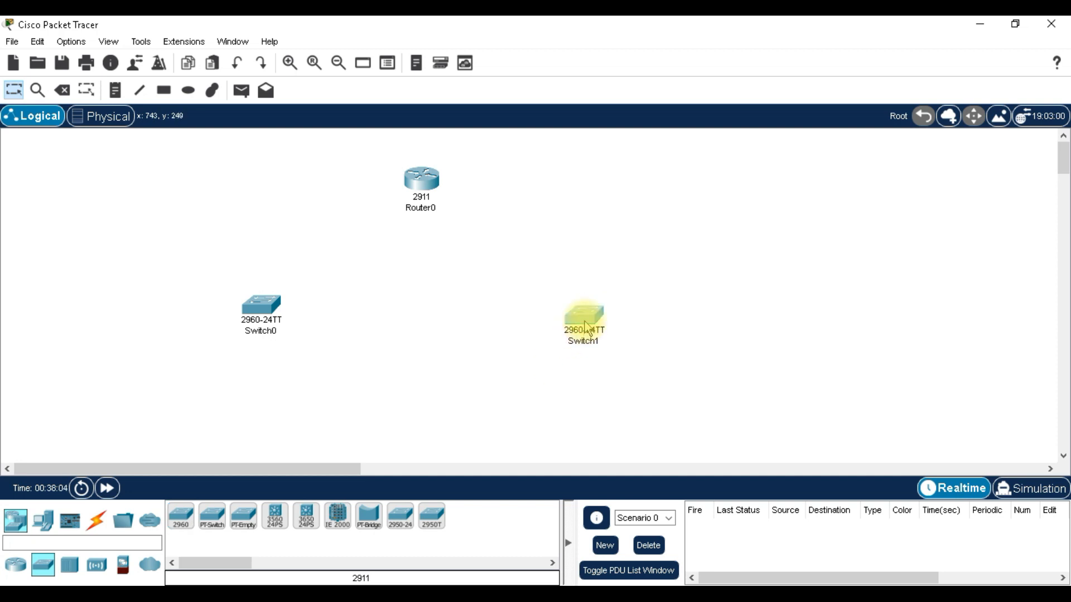
pyautogui.moveTo(261, 307); pyautogui.dragTo(277, 308)
# Add four PCs to the workspace, two below Switch0 and two below Switch1.
pyautogui.click(43, 537)
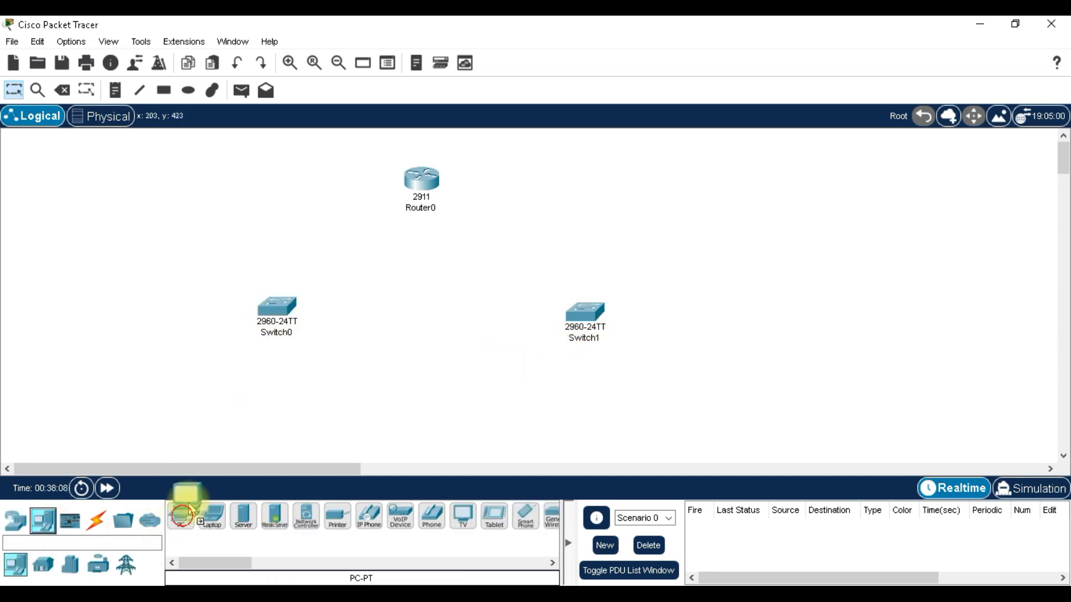
pyautogui.moveTo(180, 516); pyautogui.dragTo(226, 413)
pyautogui.click(323, 411)
pyautogui.moveTo(180, 516); pyautogui.dragTo(527, 411)
pyautogui.moveTo(235, 516); pyautogui.dragTo(651, 408)
pyautogui.moveTo(519, 413); pyautogui.dragTo(516, 411)
# Place a note beside Switch0 with the lines "ip net = 192.168.30.0" and "ip netmask = 255.255.255.128".
pyautogui.press('n')
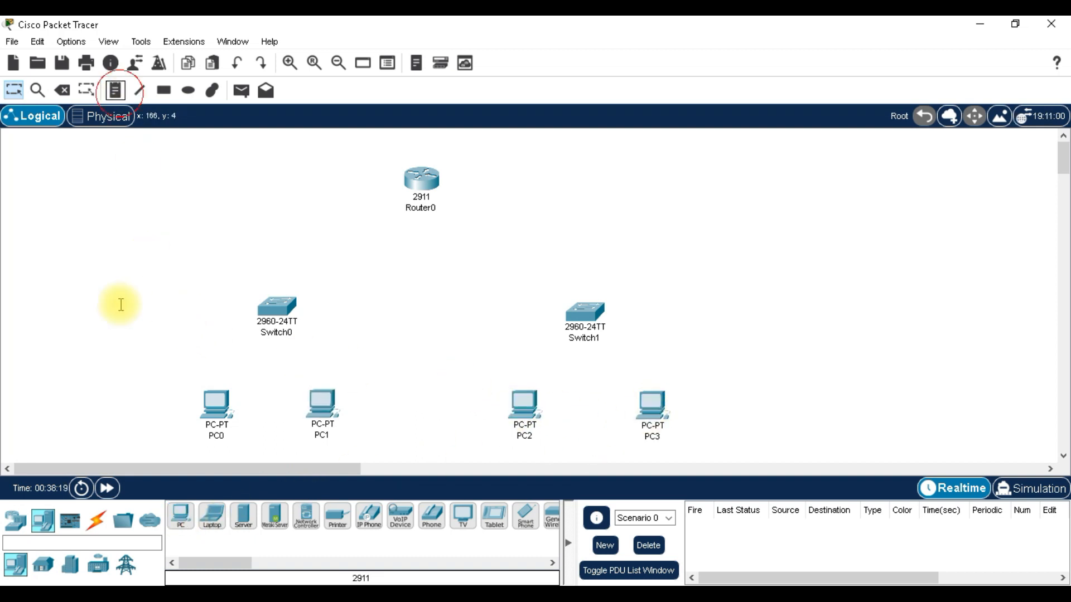
pyautogui.click(82, 284)
pyautogui.write('ip net =')
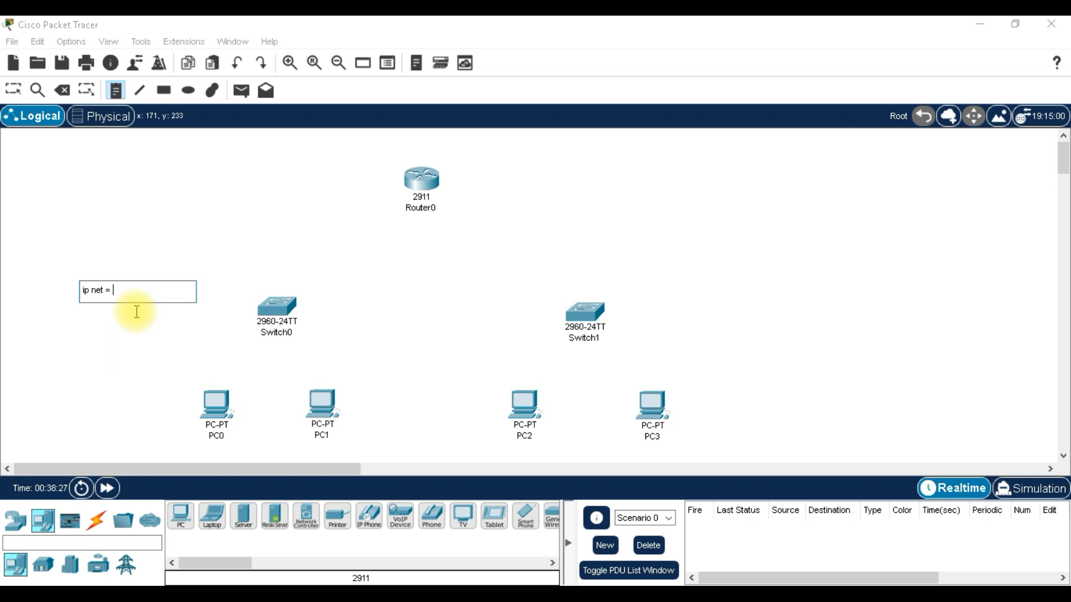
pyautogui.write(' 192.168.30.0')
pyautogui.press('Return')
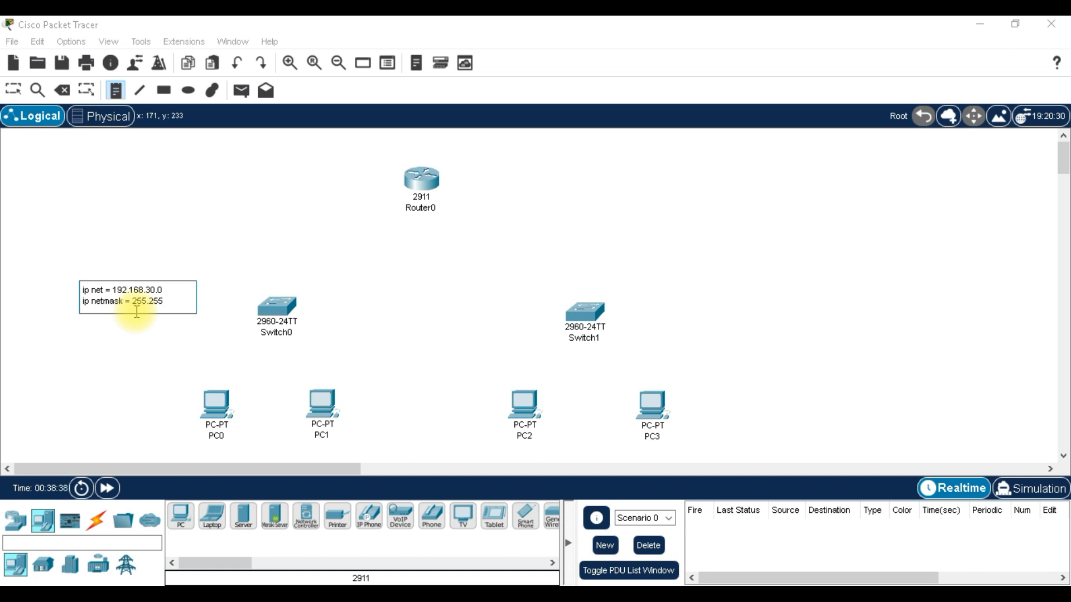
pyautogui.write('28')
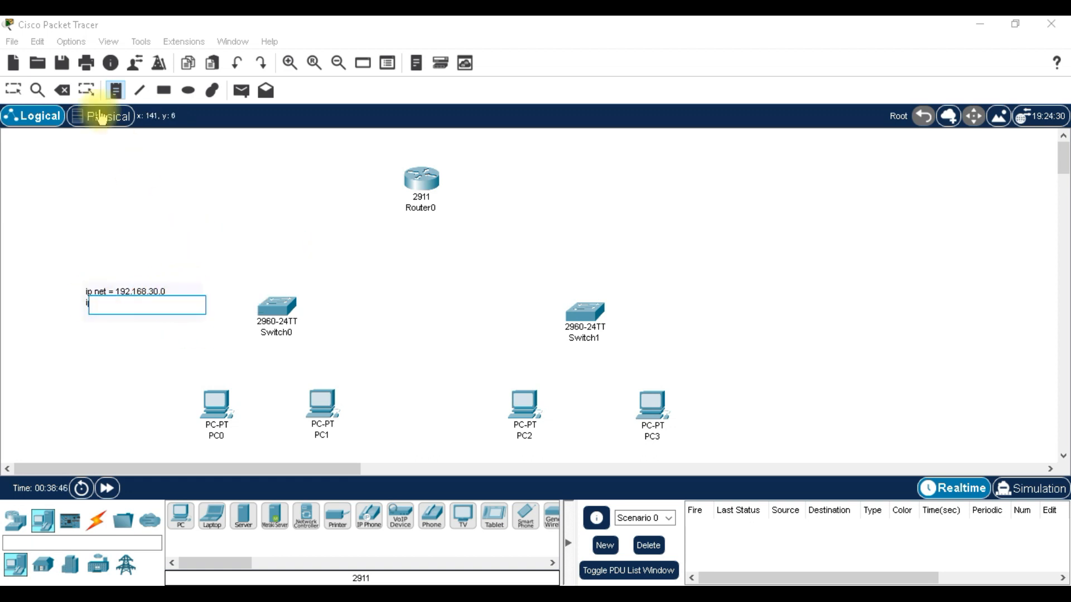
# Reopen the note beside Switch0 and add the line "ip gateway = 192.168.30.1".
pyautogui.click(12, 89)
pyautogui.click(115, 90)
pyautogui.click(147, 298)
pyautogui.click(14, 91)
pyautogui.click(132, 307)
pyautogui.click(159, 313)
pyautogui.press('Return')
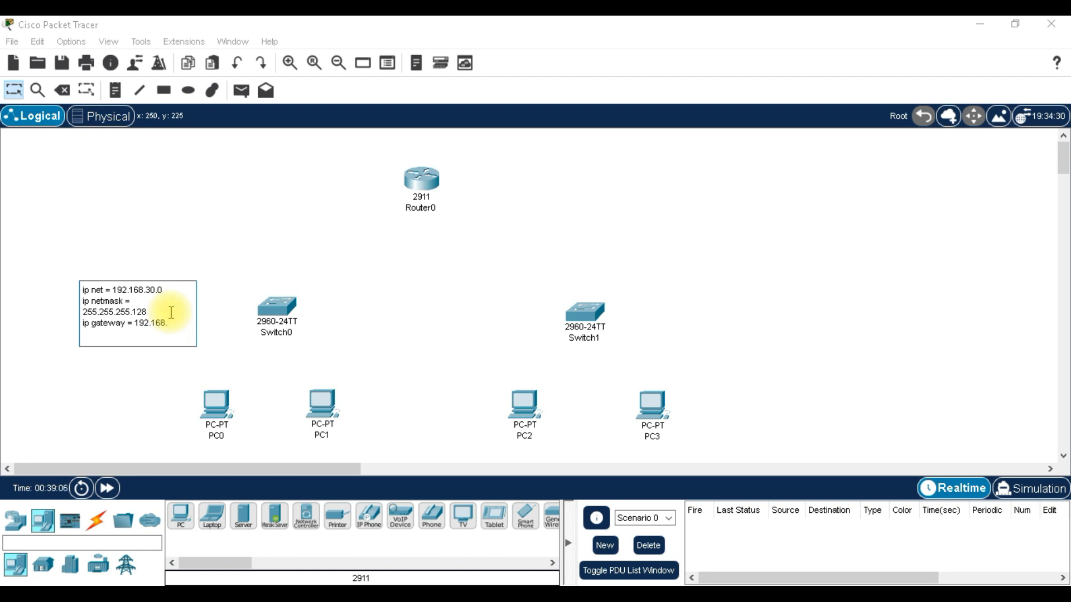
pyautogui.click(176, 239)
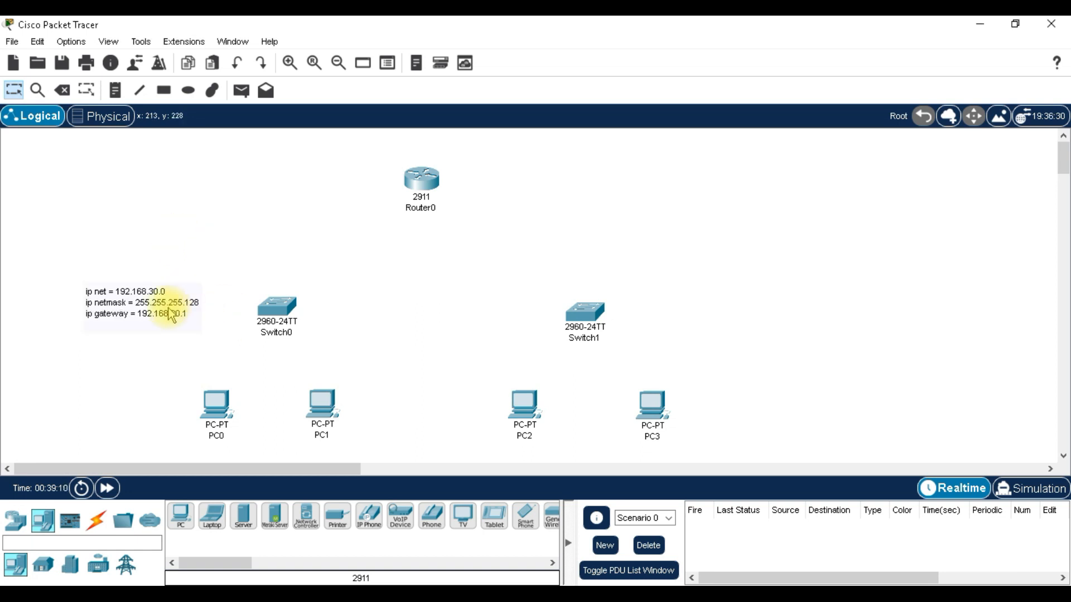
# Duplicate the Switch0 network note and place the copy on the outer side of Switch1.
pyautogui.click(13, 89)
pyautogui.click(171, 325)
pyautogui.hotkey('ctrl', 'c')
pyautogui.hotkey('ctrl', 'v')
pyautogui.moveTo(229, 339); pyautogui.dragTo(722, 304)
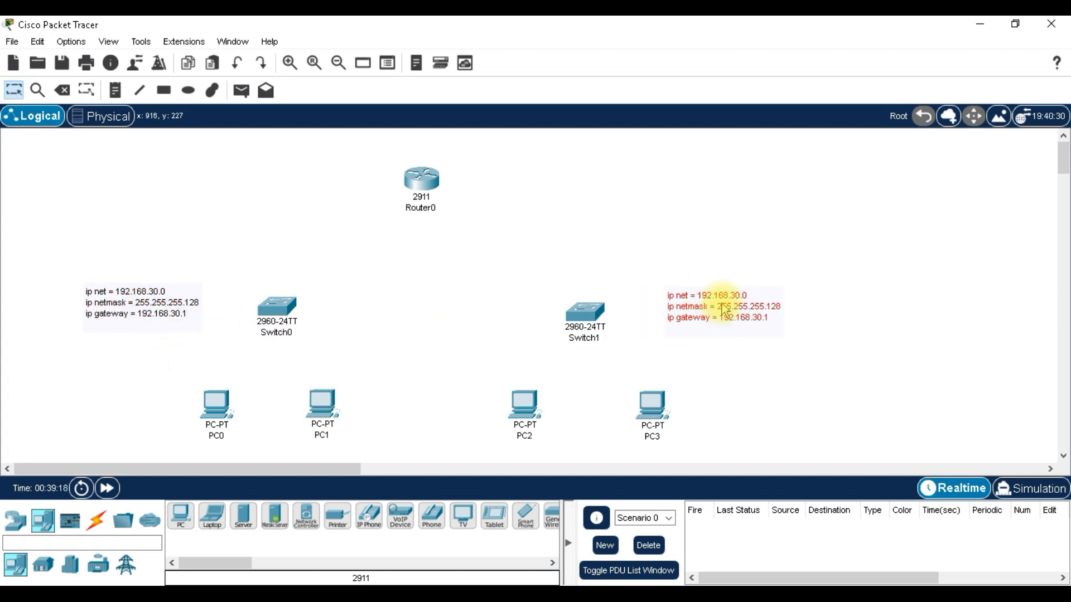
# Change the note beside Switch1 to ip net 192.168.30.128 and ip gateway 192.168.30.129.
pyautogui.doubleClick(729, 294)
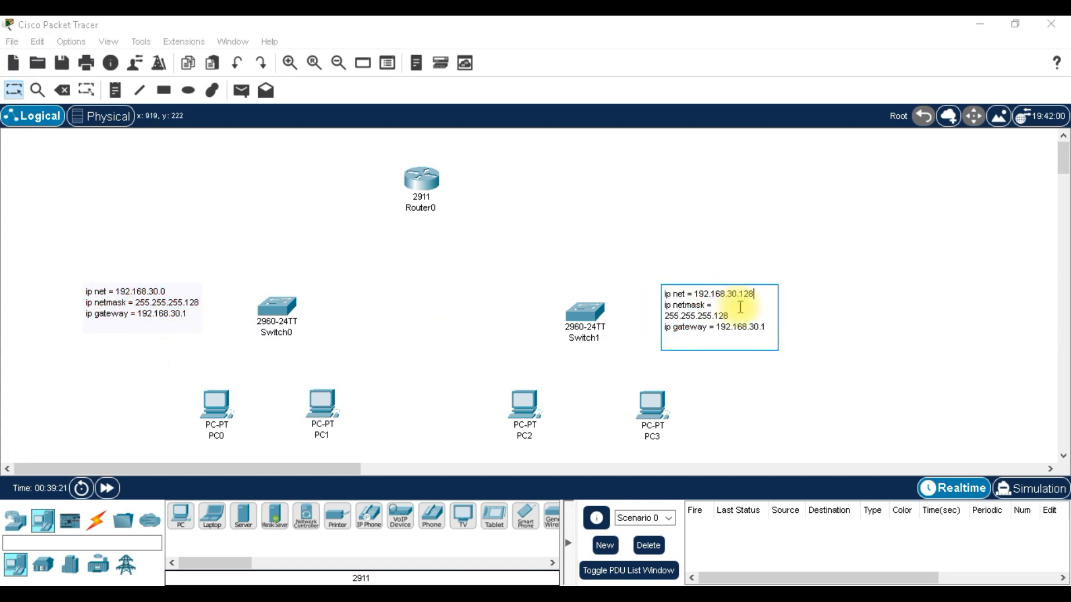
pyautogui.write('29')
pyautogui.click(652, 253)
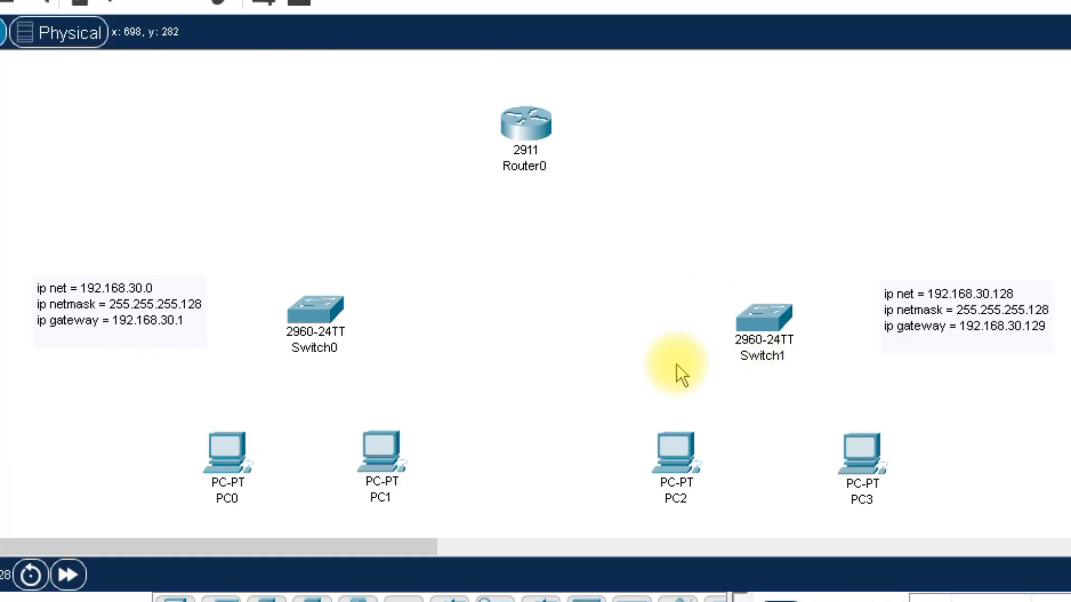
# Rename PC0 as 192.168.30.2 and PC1 as 192.168.30.3 below Switch0.
pyautogui.click(227, 498)
pyautogui.write('192.168.30.')
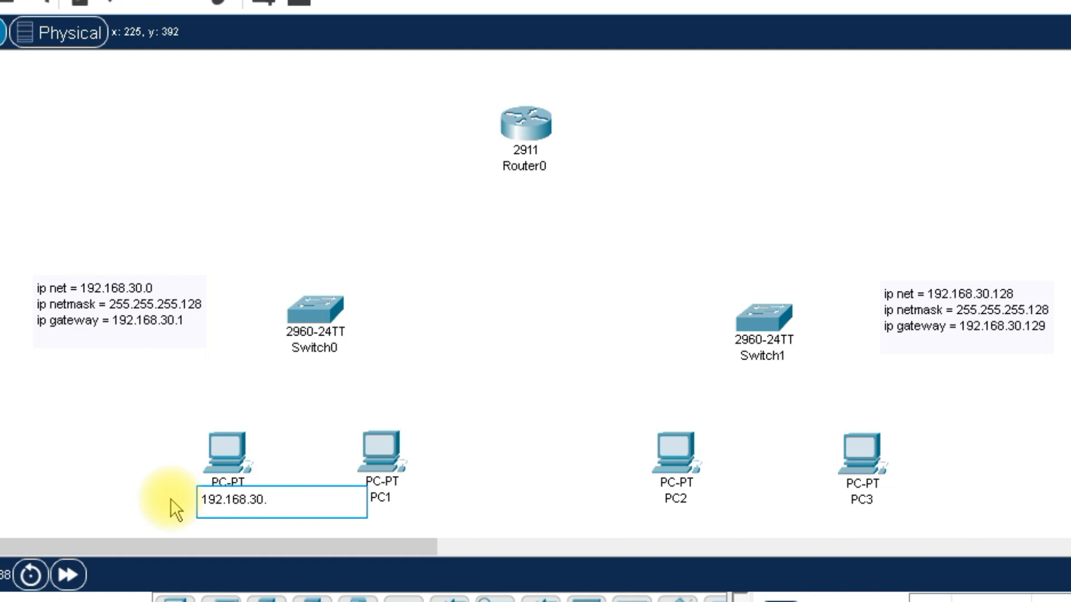
pyautogui.write('2')
pyautogui.press('Return')
pyautogui.click(381, 498)
pyautogui.write('192.1')
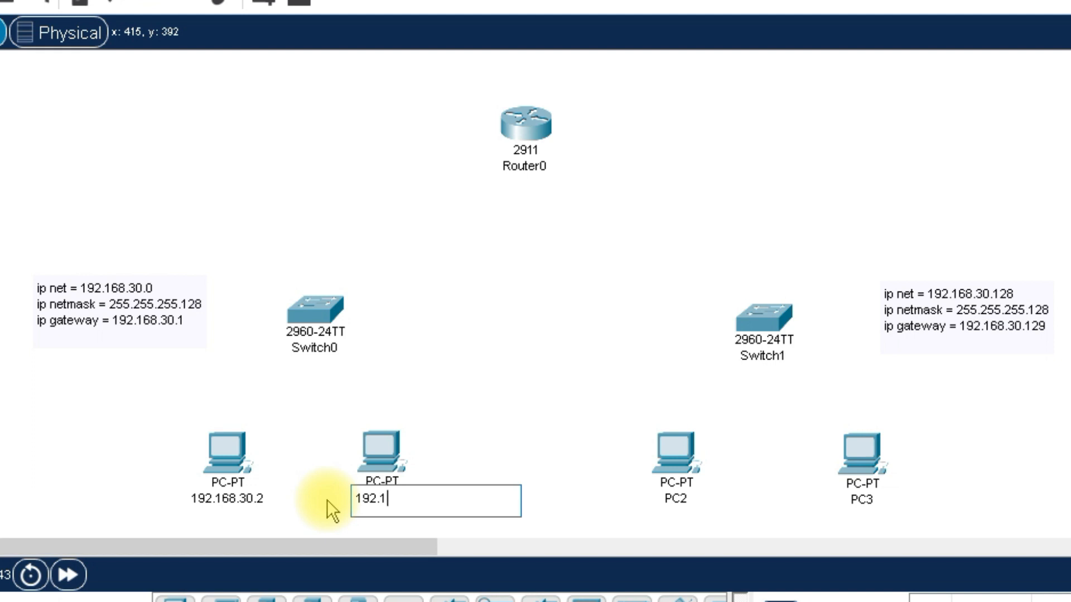
pyautogui.write('68.30.3')
pyautogui.press('Return')
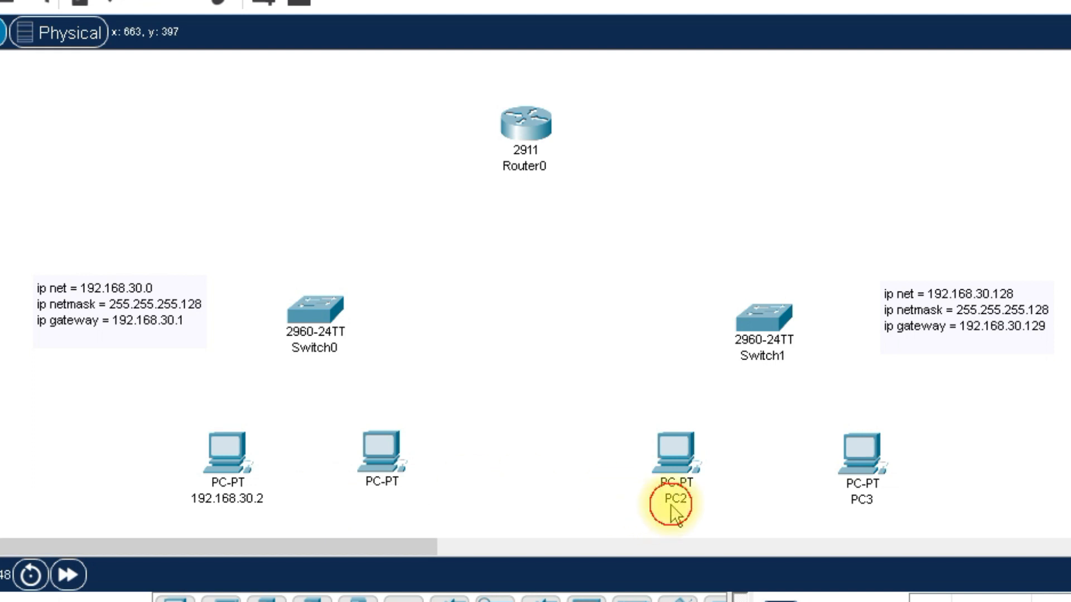
# Rename PC2 as 192.168.30.130 and PC3 as 192.168.30.131 below Switch1.
pyautogui.click(672, 498)
pyautogui.write('192.')
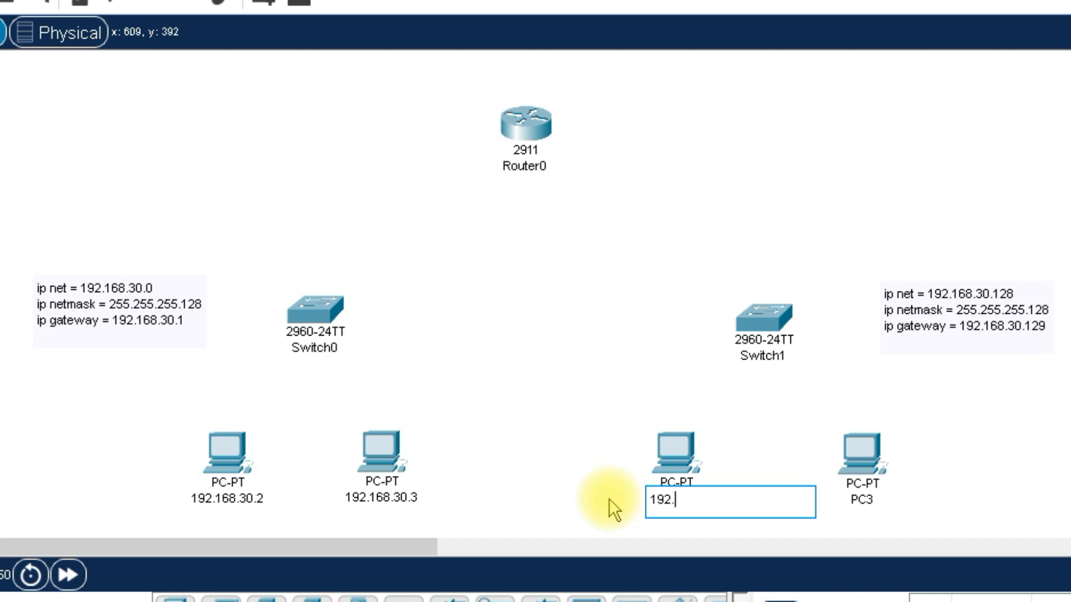
pyautogui.write('168.30.130')
pyautogui.click(874, 498)
pyautogui.write('192.168.30.')
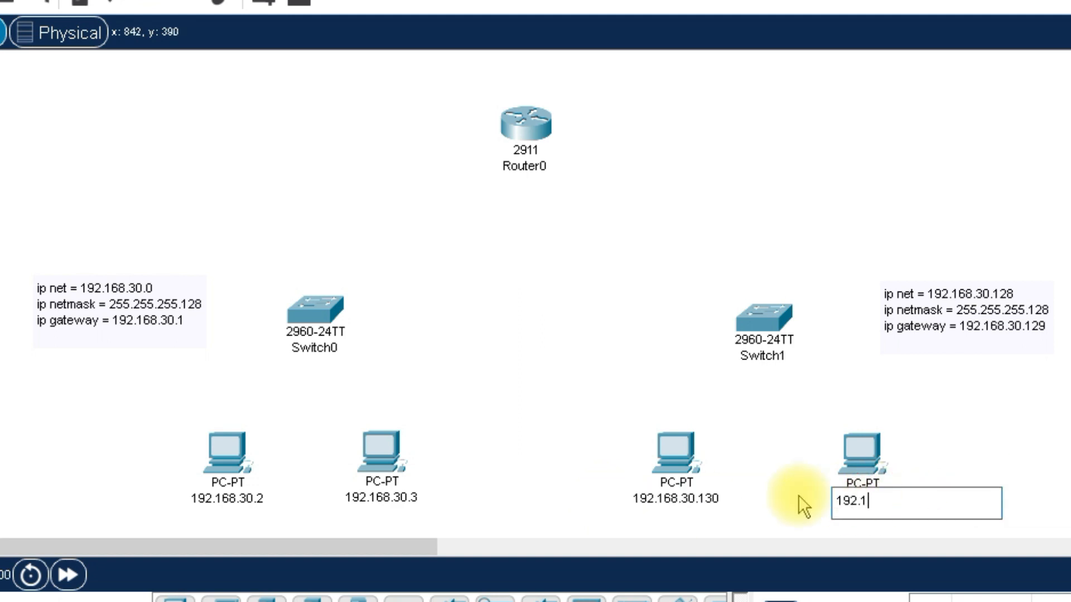
pyautogui.write('131')
pyautogui.press('Return')
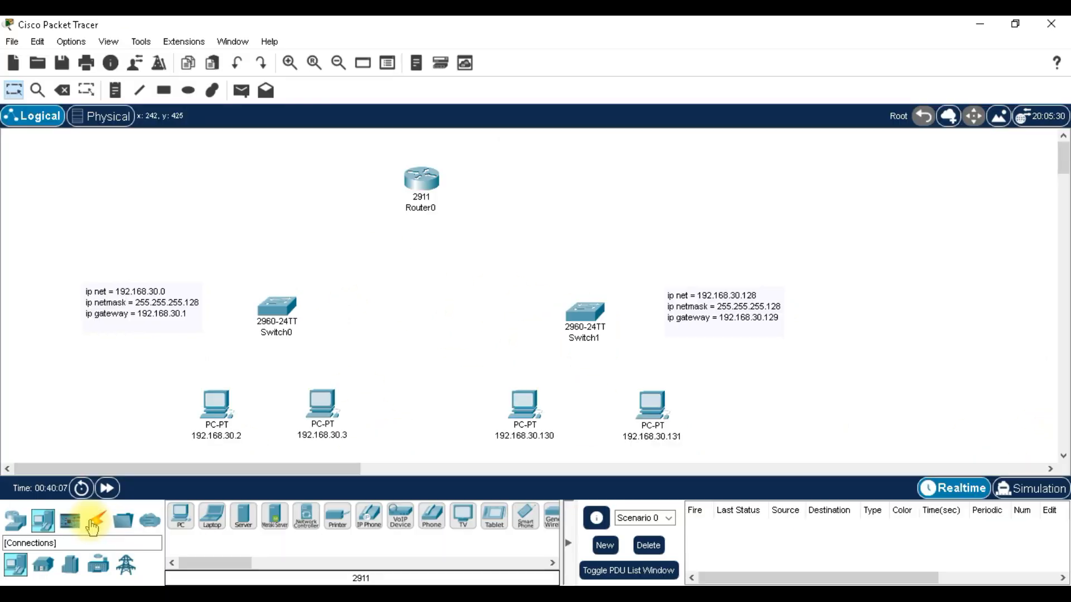
# Connect Switch0's Fa0/1 to FastEthernet0 of the PC labelled 192.168.30.2 with a Copper Straight-Through cable.
pyautogui.click(96, 520)
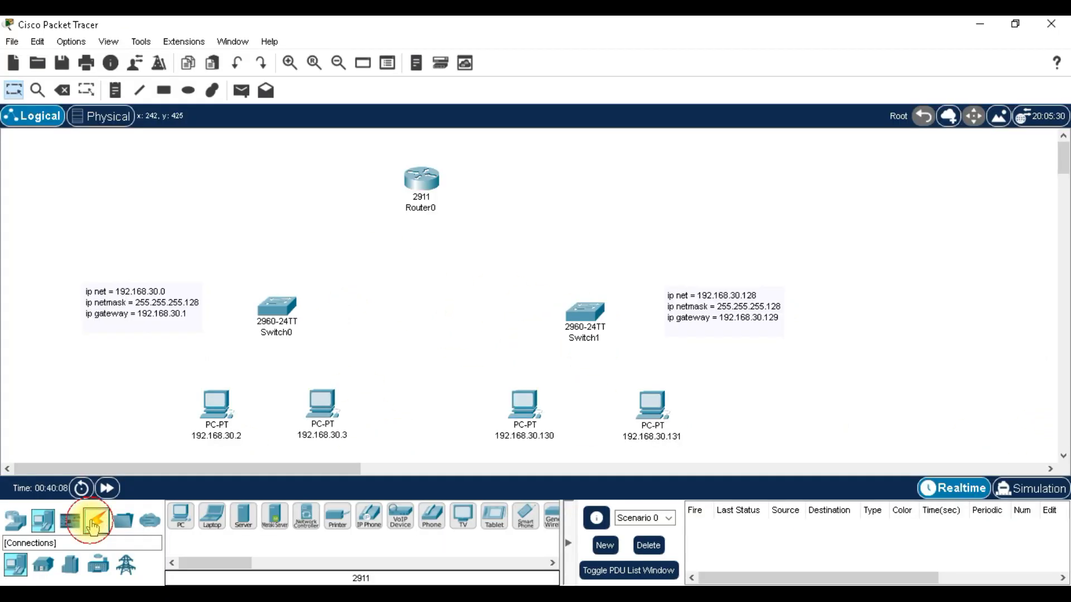
pyautogui.click(244, 516)
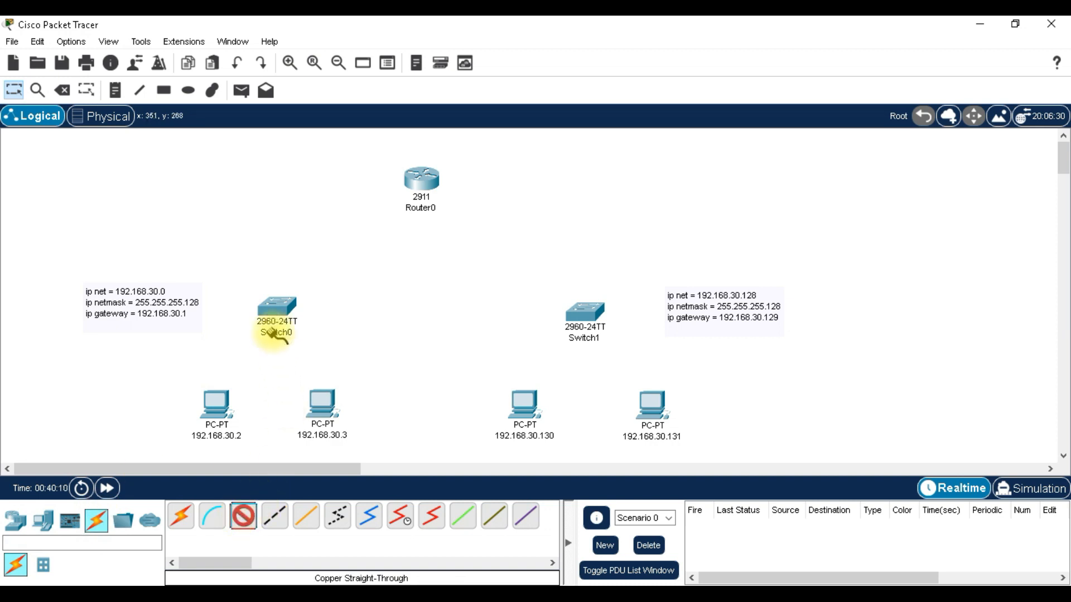
pyautogui.click(276, 323)
pyautogui.click(330, 43)
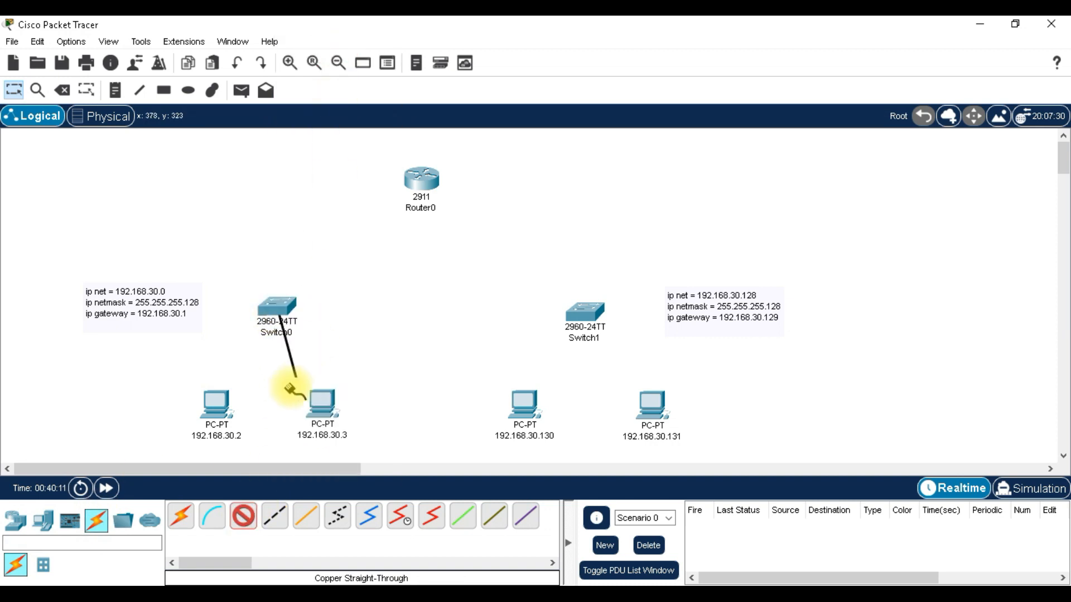
pyautogui.click(222, 407)
pyautogui.click(270, 468)
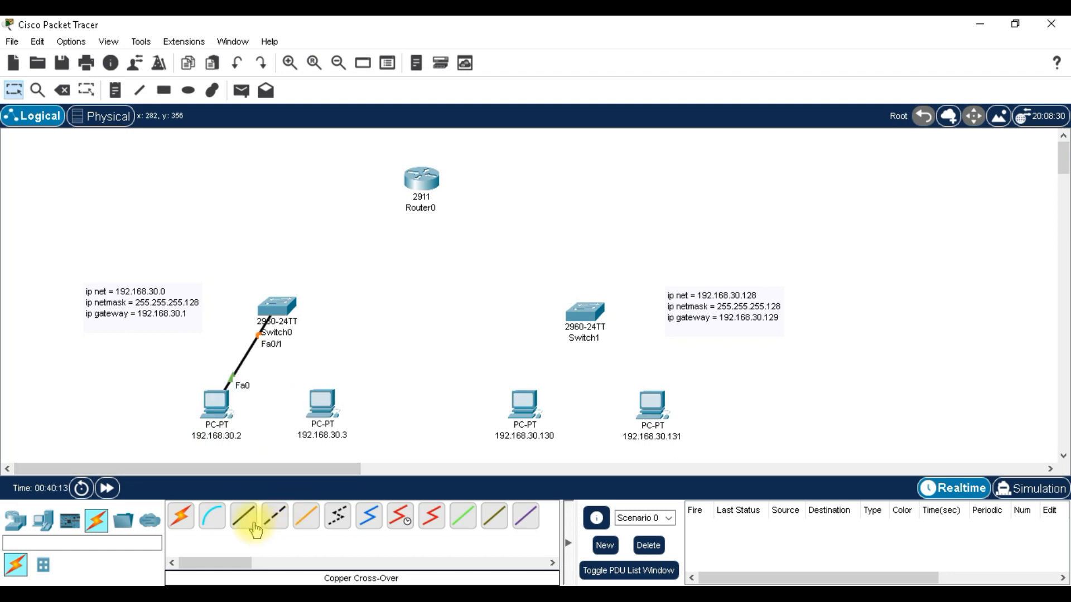
# Connect Switch0's Fa0/2 to FastEthernet0 of the PC labelled 192.168.30.3 with a Copper Straight-Through cable.
pyautogui.click(279, 310)
pyautogui.click(353, 57)
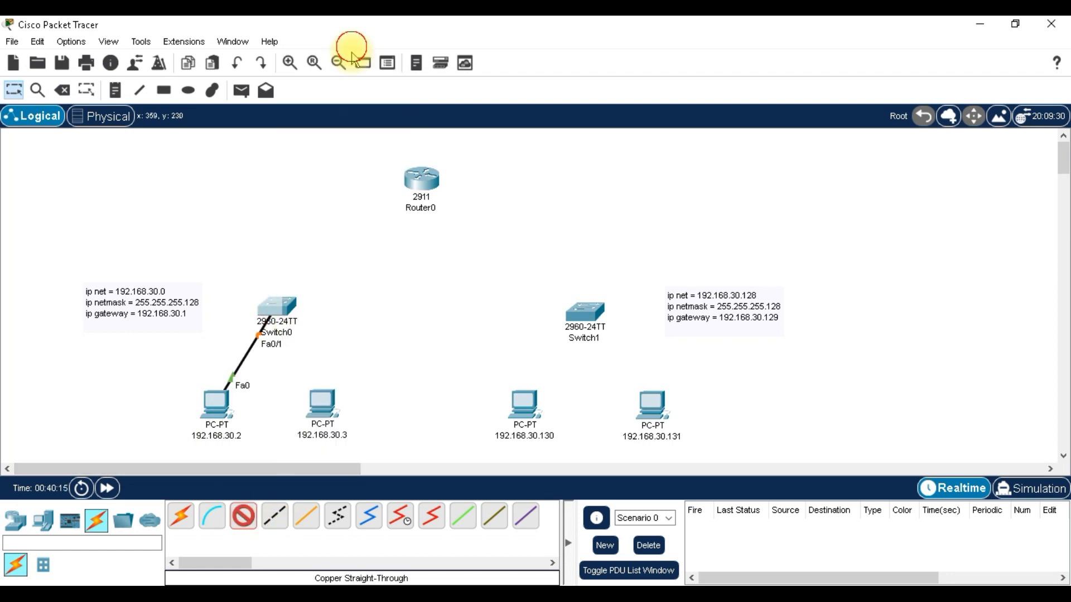
pyautogui.click(330, 410)
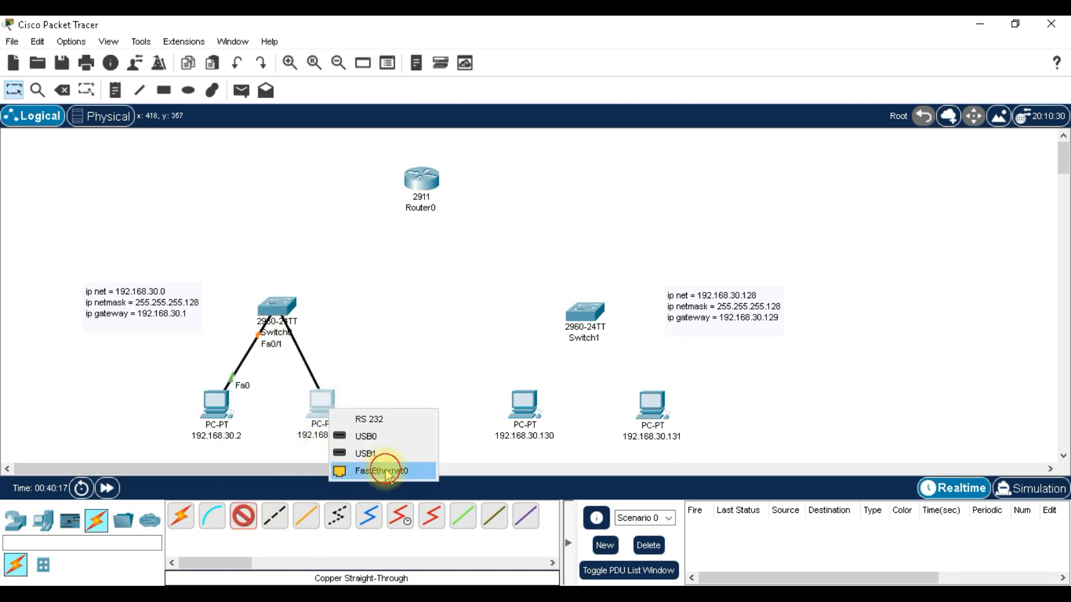
pyautogui.click(368, 470)
# Connect Switch1's Fa0/1 to FastEthernet0 of the PC labelled 192.168.30.130 with a Copper Straight-Through cable.
pyautogui.click(243, 516)
pyautogui.click(581, 314)
pyautogui.click(641, 42)
pyautogui.click(523, 404)
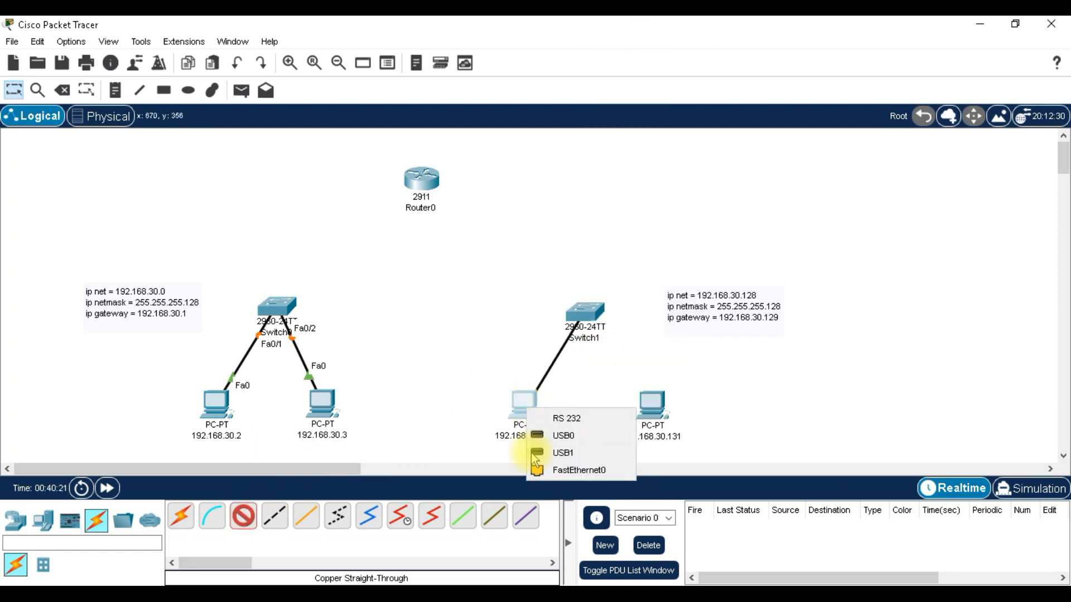
pyautogui.click(574, 469)
# Connect Switch1's Fa0/2 to FastEthernet0 of the PC labelled 192.168.30.131 with a Copper Straight-Through cable.
pyautogui.click(243, 516)
pyautogui.click(580, 315)
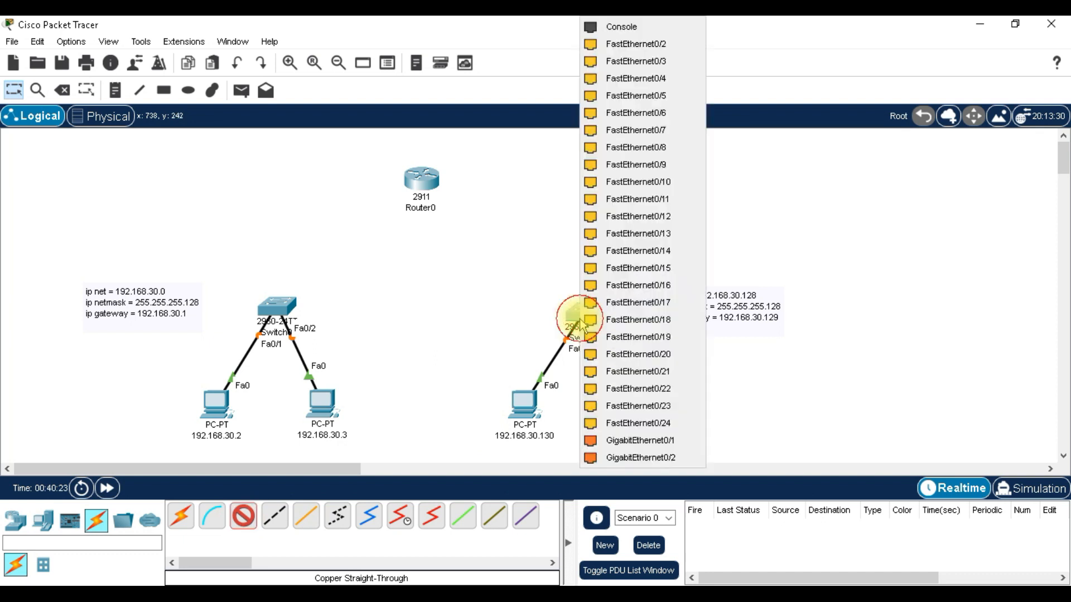
pyautogui.click(671, 45)
pyautogui.click(658, 410)
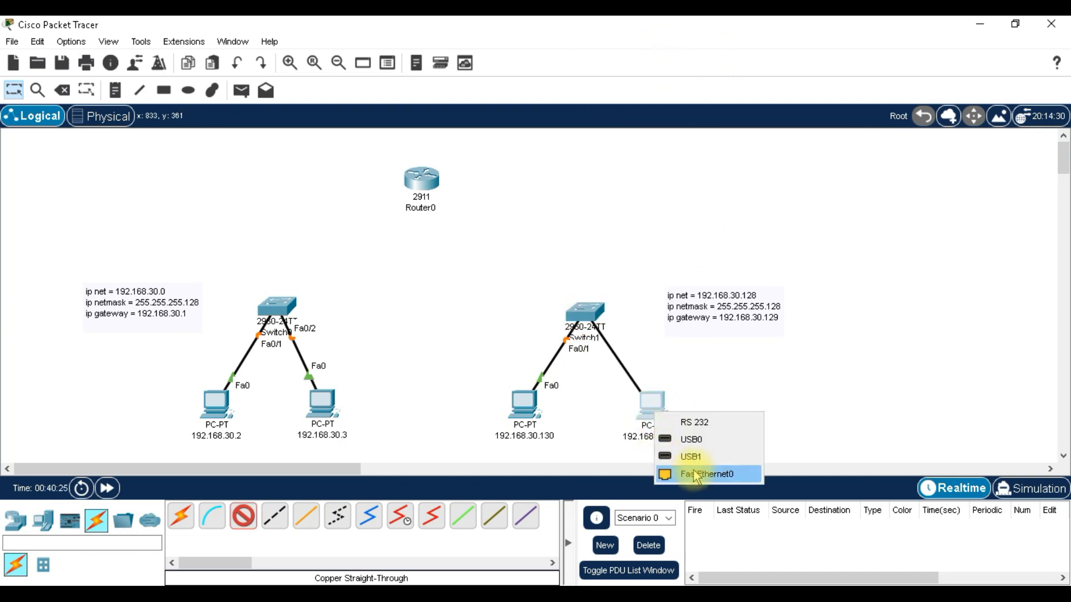
pyautogui.click(691, 470)
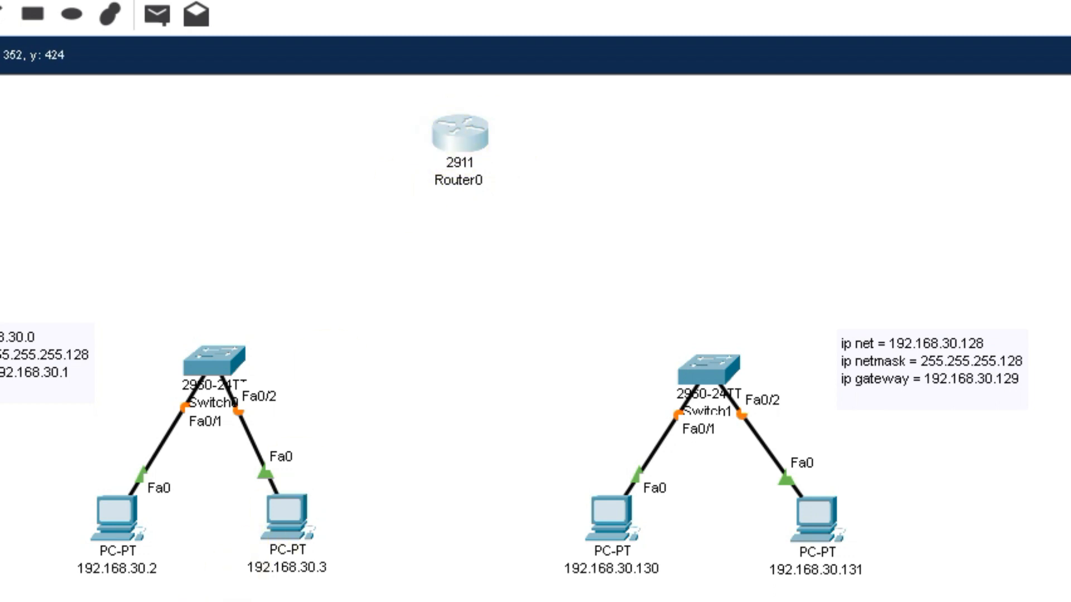
# Connect Router0's GigabitEthernet0/0 to Switch0's GigabitEthernet0/1 with a Copper Straight-Through cable.
pyautogui.click(446, 133)
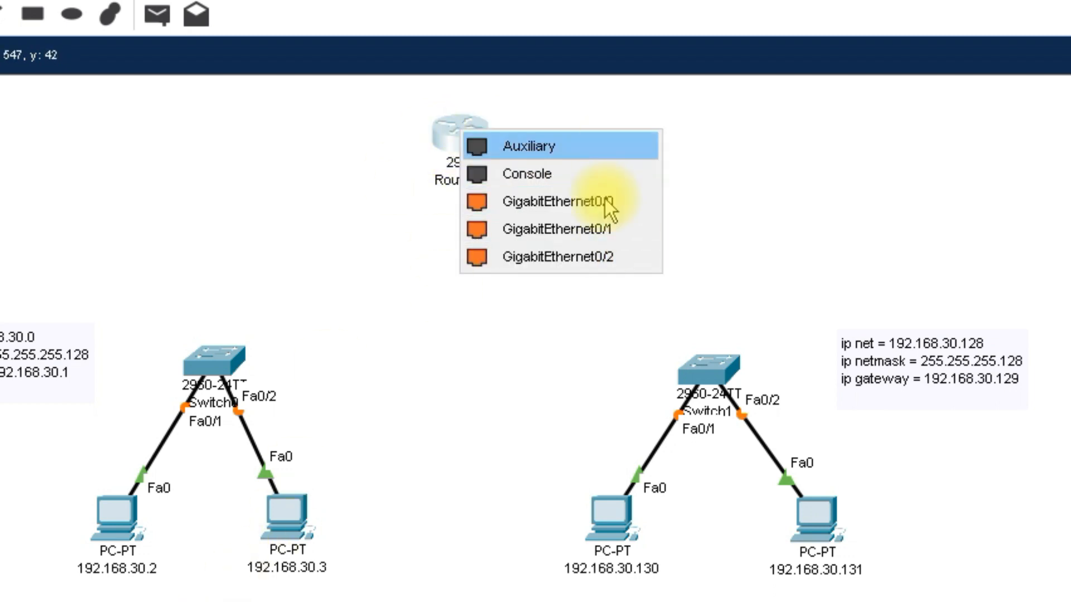
pyautogui.click(630, 203)
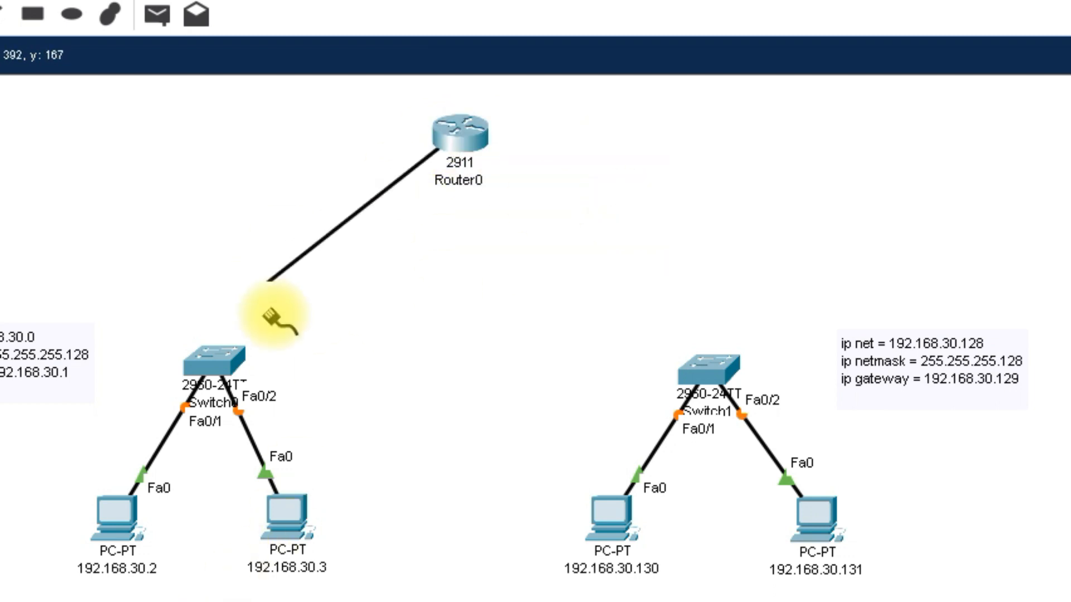
pyautogui.click(201, 371)
pyautogui.click(275, 547)
# Connect Router0's GigabitEthernet0/1 to Switch1's GigabitEthernet0/1 with a Copper Straight-Through cable.
pyautogui.click(473, 147)
pyautogui.click(577, 214)
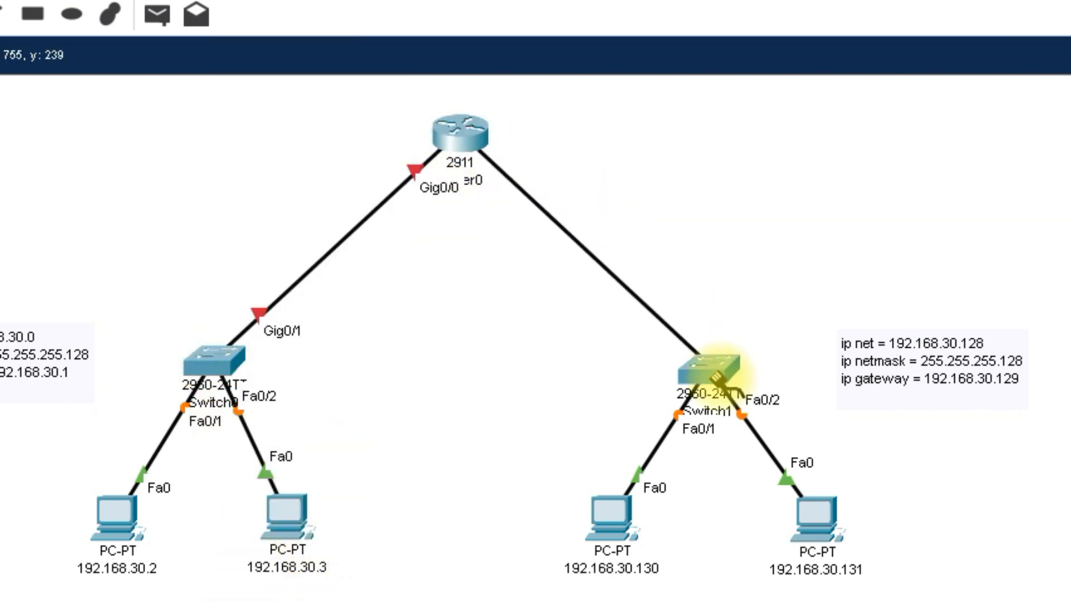
pyautogui.click(708, 371)
pyautogui.click(831, 548)
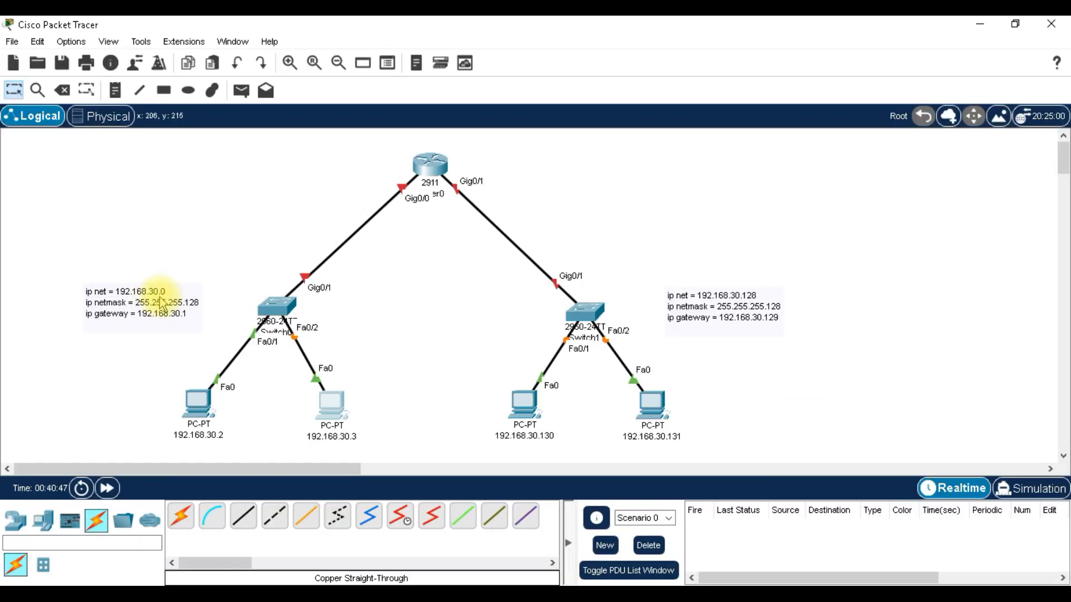
# Give the PC labelled 192.168.30.2 the static IPv4 address 192.168.30.2 with subnet mask 255.255.255.128.
pyautogui.click(129, 531)
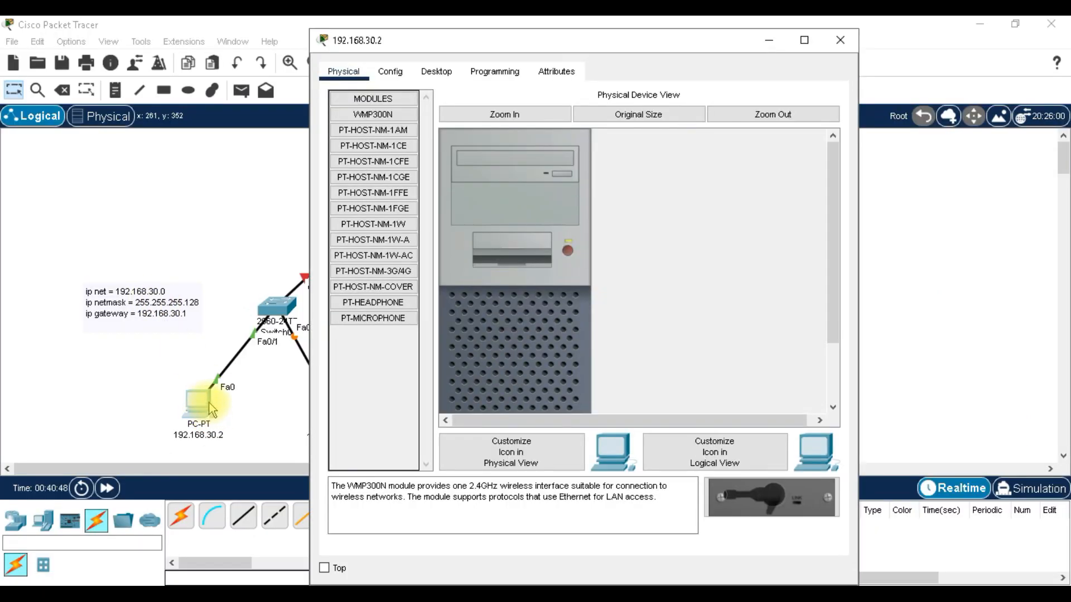
pyautogui.moveTo(430, 43); pyautogui.dragTo(471, 47)
pyautogui.click(494, 84)
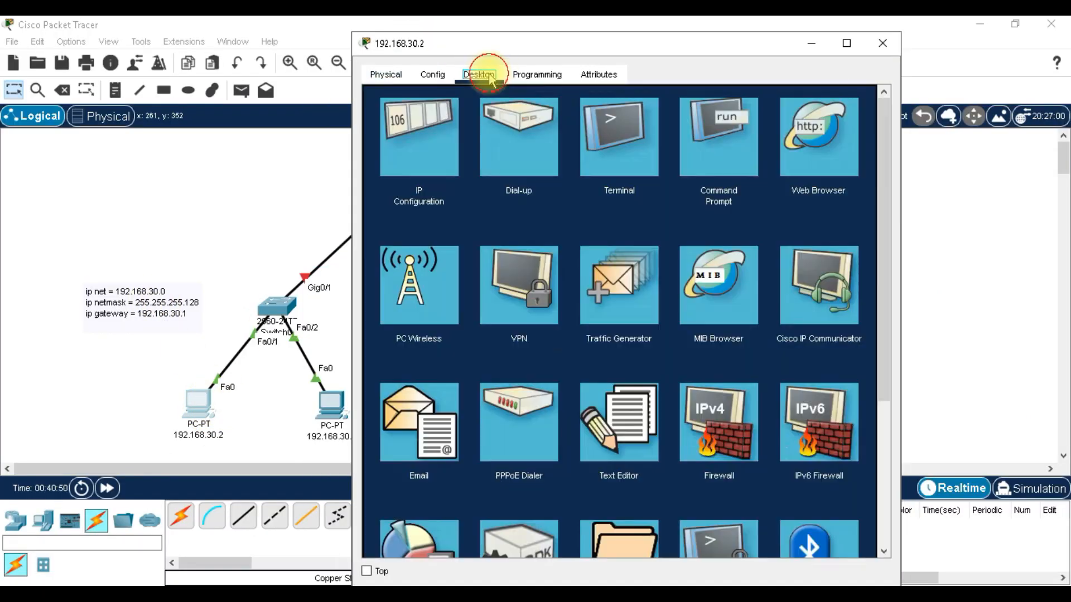
pyautogui.click(427, 135)
pyautogui.click(576, 186)
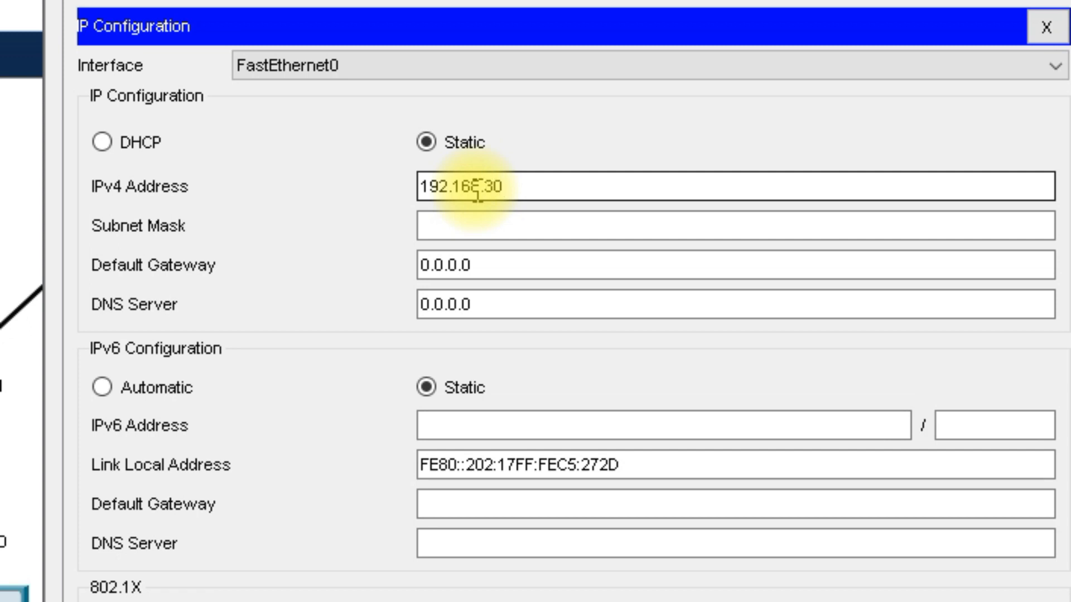
pyautogui.click(497, 223)
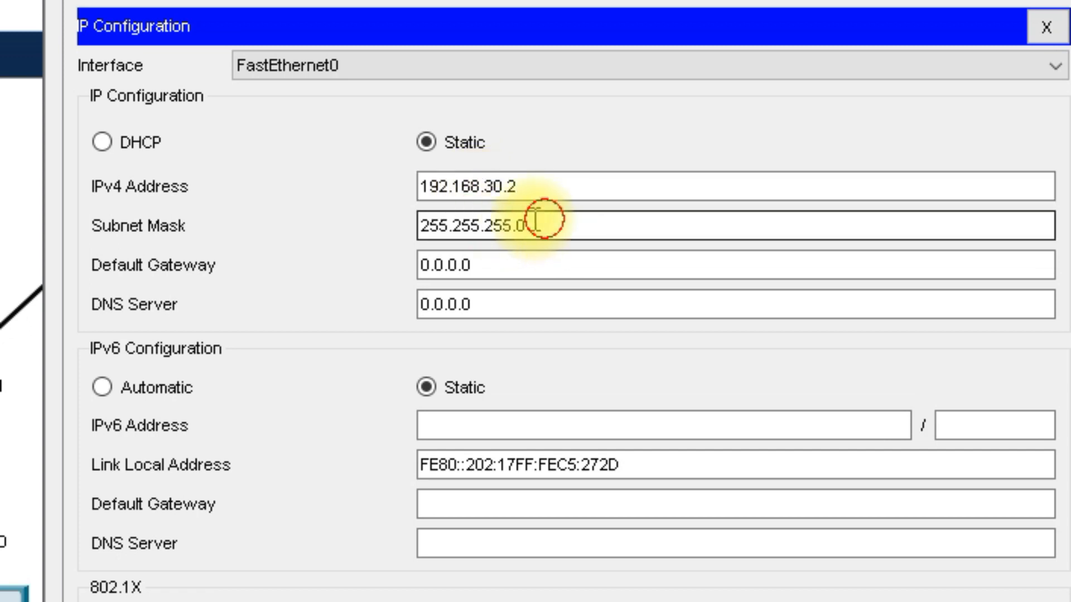
pyautogui.moveTo(545, 226); pyautogui.dragTo(513, 242)
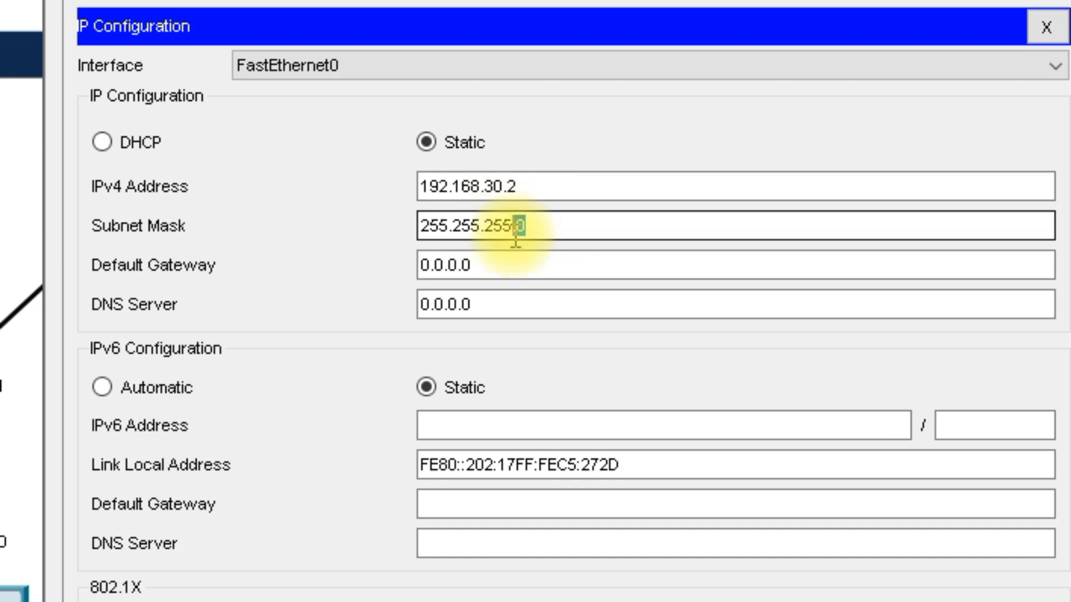
pyautogui.write('128')
pyautogui.click(504, 225)
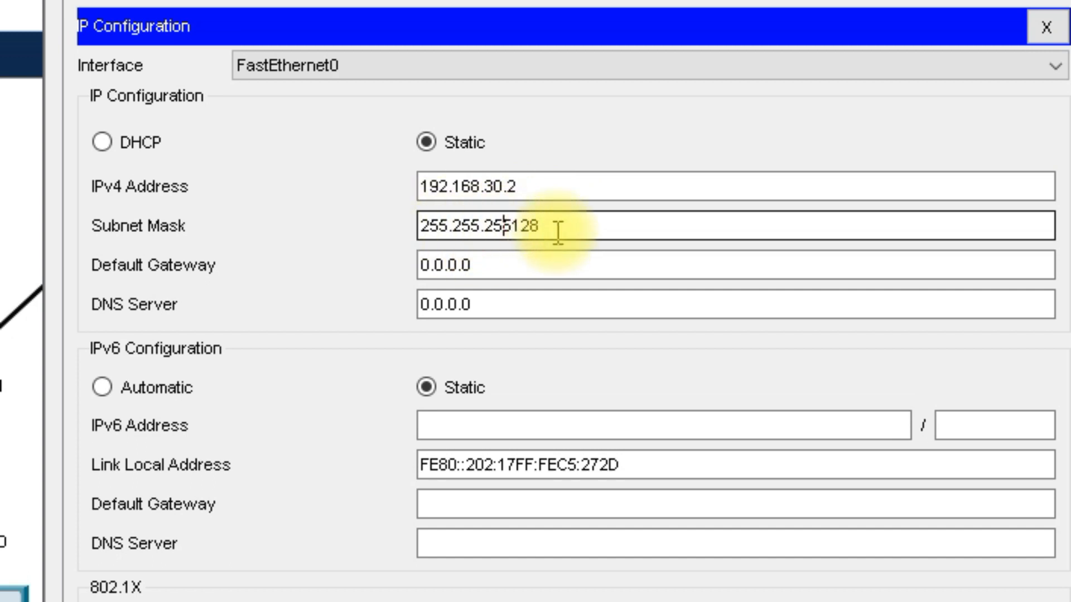
pyautogui.write('.')
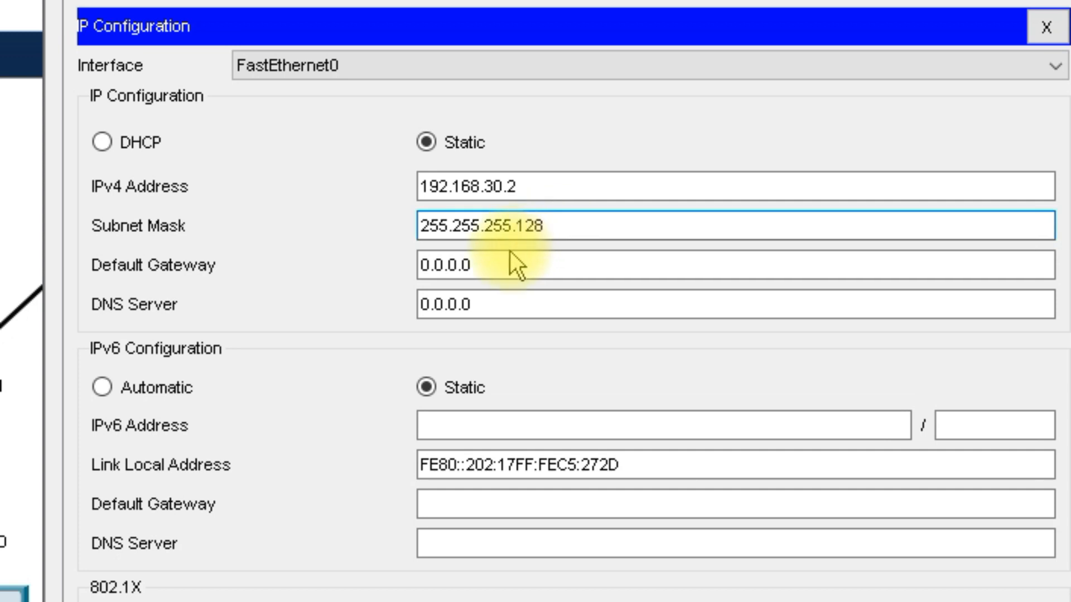
# Set the default gateway of PC 192.168.30.2 to 192.168.30.1, copy its IPv4 address and close its configuration.
pyautogui.doubleClick(533, 184)
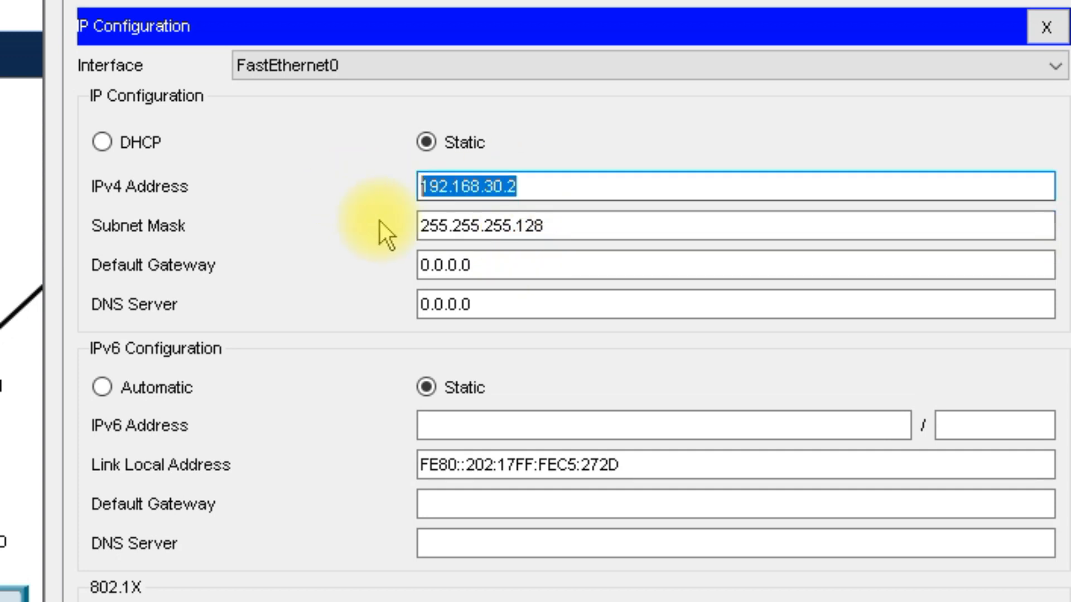
pyautogui.doubleClick(521, 264)
pyautogui.press('BackSpace')
pyautogui.write('192.168.30.2')
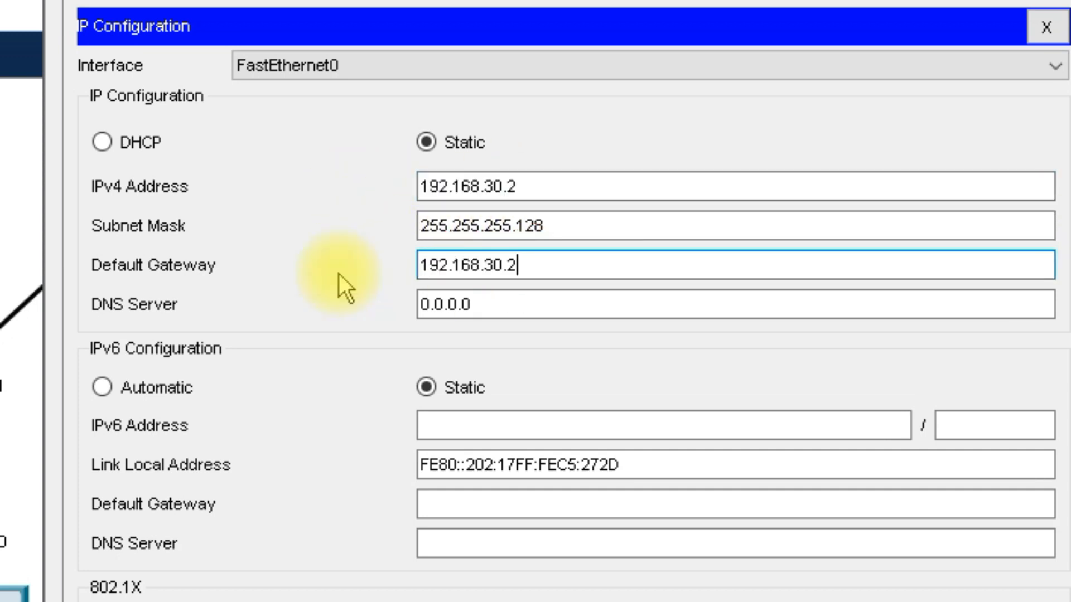
pyautogui.write('1')
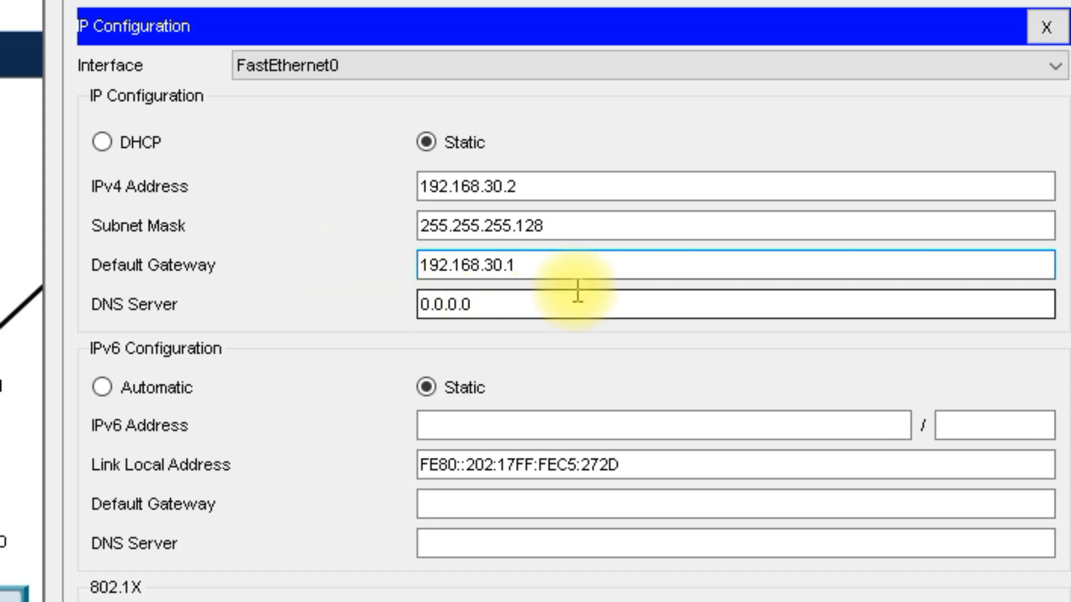
pyautogui.doubleClick(571, 264)
pyautogui.doubleClick(546, 185)
pyautogui.hotkey('ctrl', 'c')
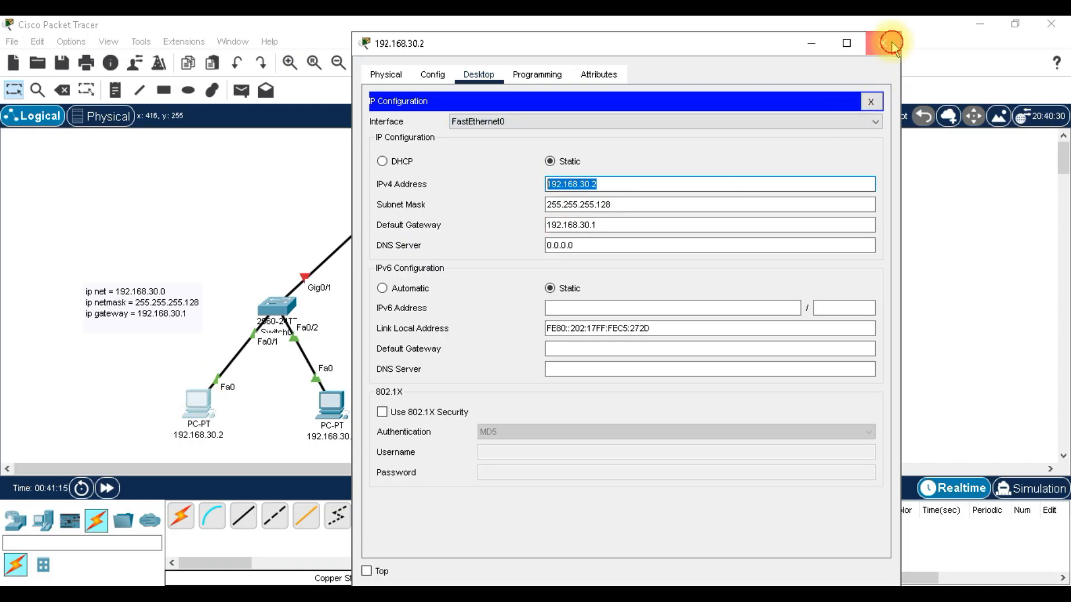
pyautogui.click(891, 43)
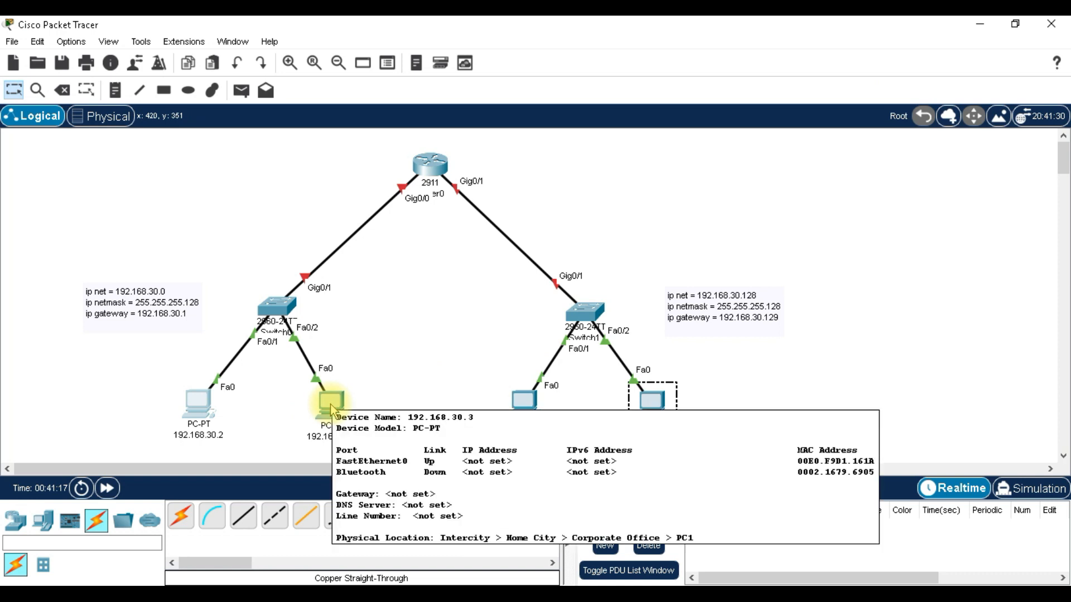
# Give the PC labelled 192.168.30.3 the static IPv4 address 192.168.30.3 with subnet mask 255.255.255.128.
pyautogui.click(329, 405)
pyautogui.click(517, 110)
pyautogui.click(473, 167)
pyautogui.click(629, 220)
pyautogui.hotkey('ctrl', 'v')
pyautogui.write('3')
pyautogui.click(650, 239)
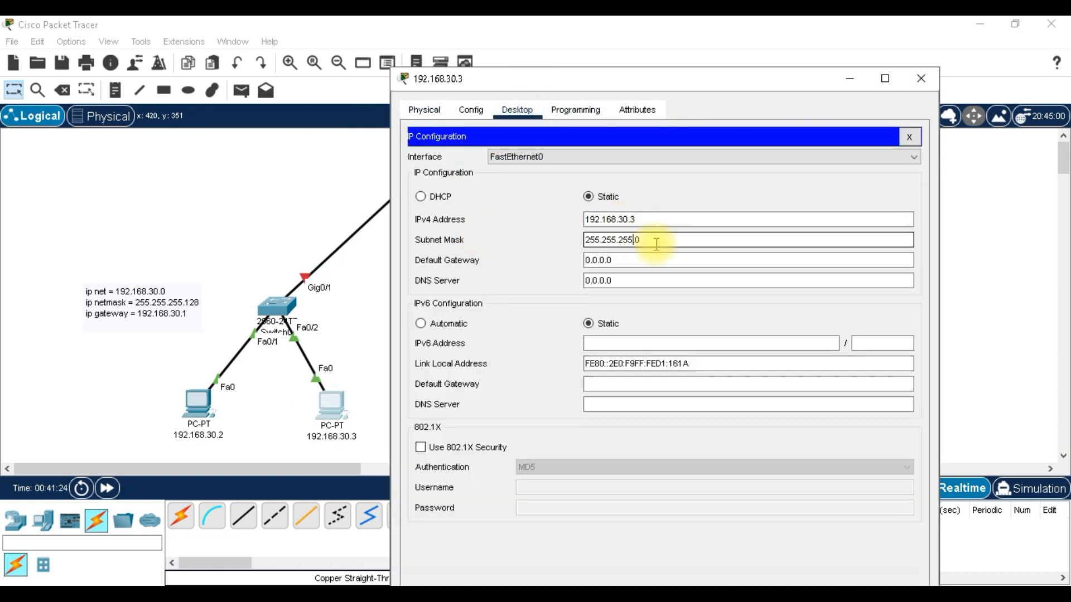
# Set the default gateway of PC 192.168.30.3 to 192.168.30.1 and close its configuration.
pyautogui.moveTo(643, 258); pyautogui.dragTo(523, 268)
pyautogui.hotkey('ctrl', 'v')
pyautogui.press('BackSpace')
pyautogui.write('1')
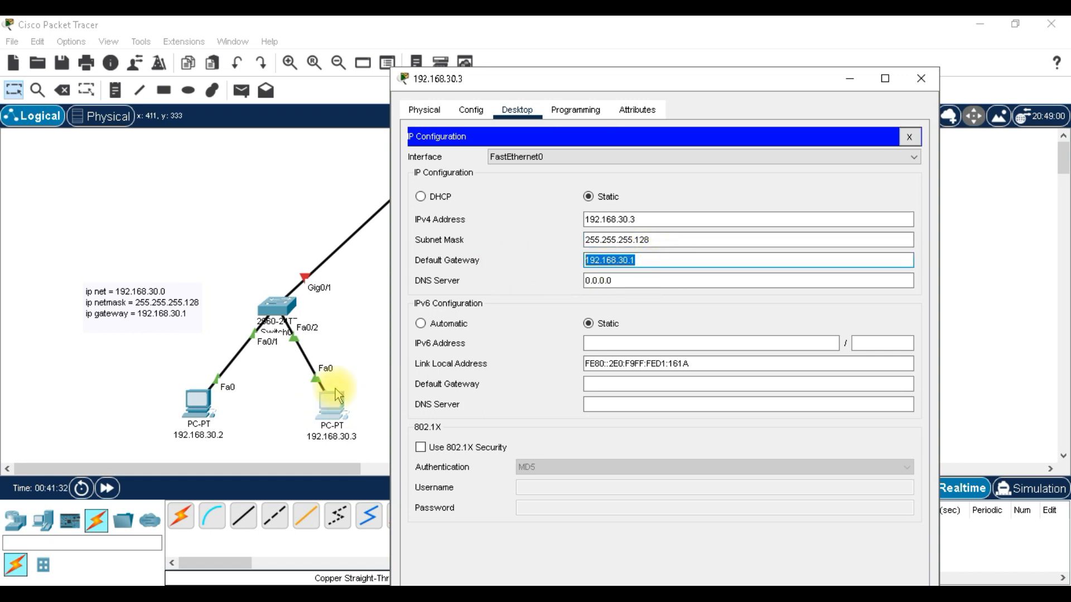
pyautogui.click(910, 137)
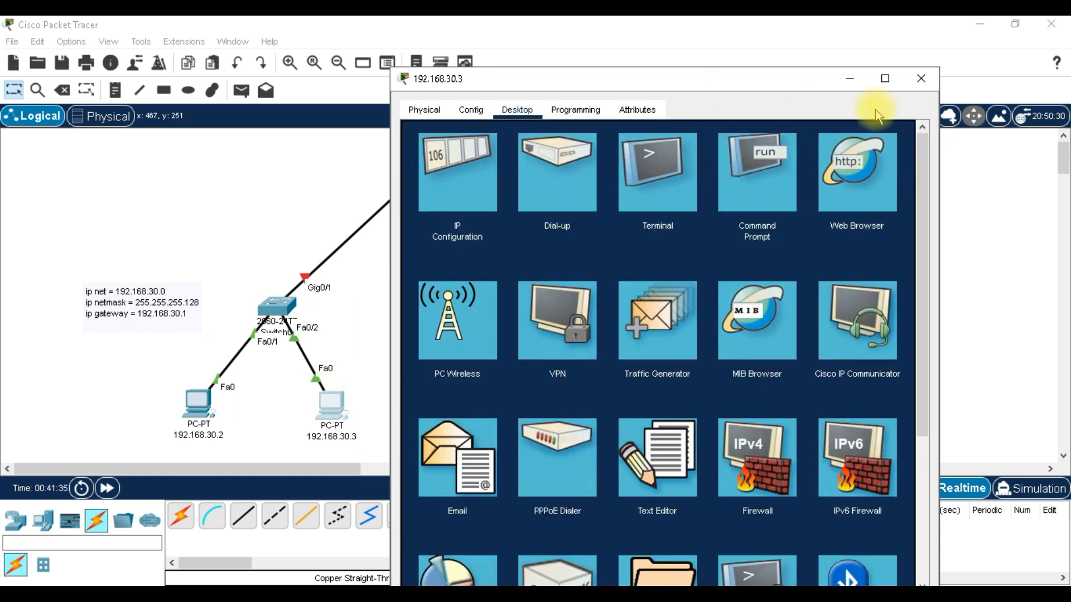
pyautogui.click(921, 78)
# Give the PC labelled 192.168.30.130 the static IPv4 address 192.168.30.130 with subnet mask 255.255.255.128.
pyautogui.click(525, 409)
pyautogui.moveTo(575, 49); pyautogui.dragTo(280, 47)
pyautogui.click(146, 67)
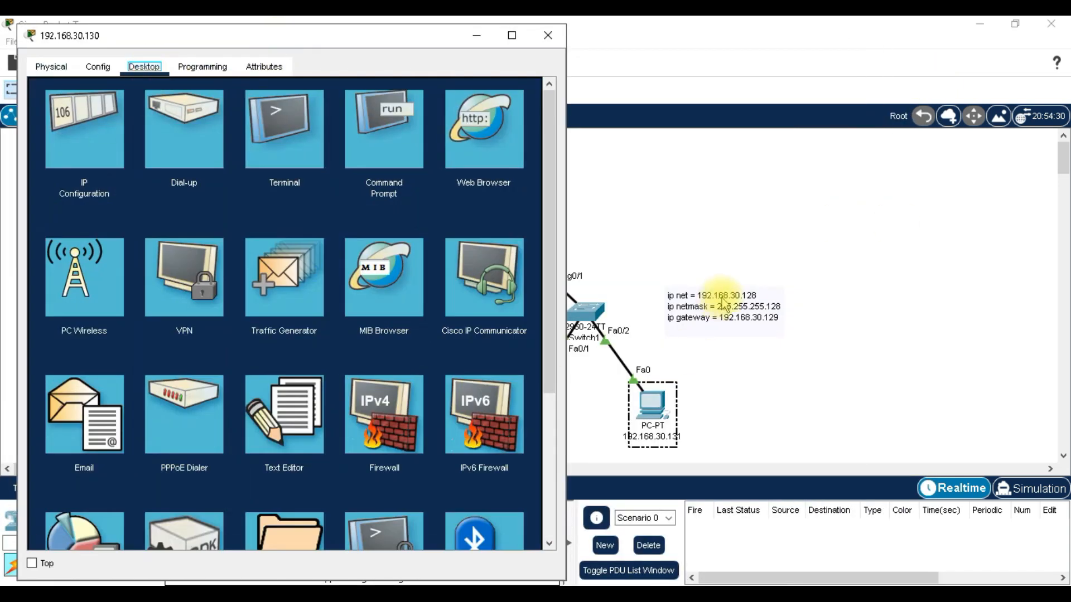
pyautogui.moveTo(407, 28); pyautogui.dragTo(395, 28)
pyautogui.click(73, 133)
pyautogui.click(268, 176)
pyautogui.write('192.168.30.2')
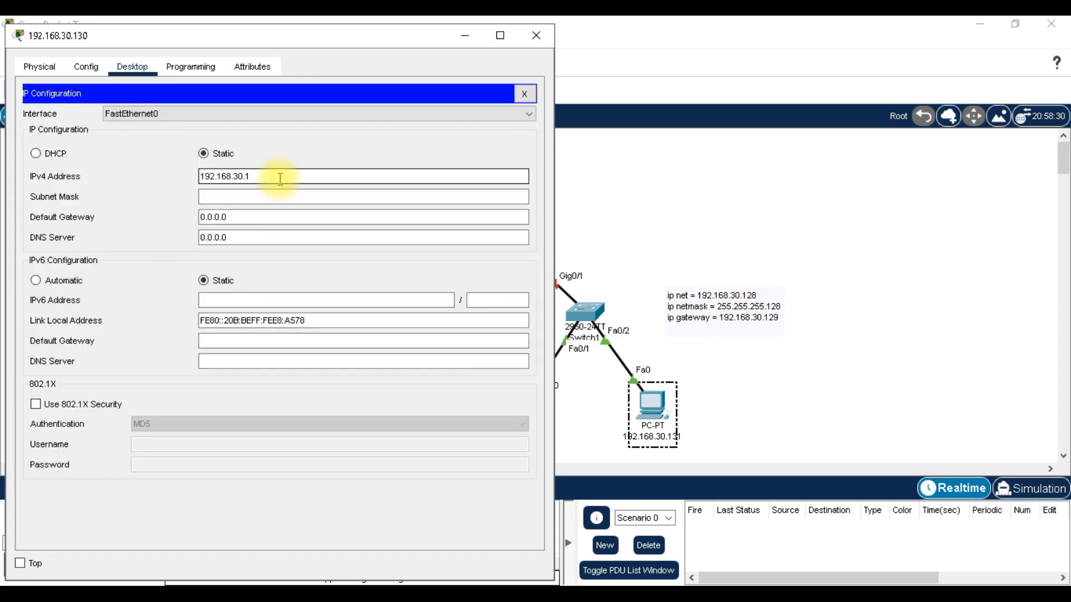
pyautogui.click(284, 197)
pyautogui.write('128')
# Set the default gateway of PC 192.168.30.130 to 192.168.30.129 and close its configuration.
pyautogui.doubleClick(241, 214)
pyautogui.hotkey('ctrl', 'v')
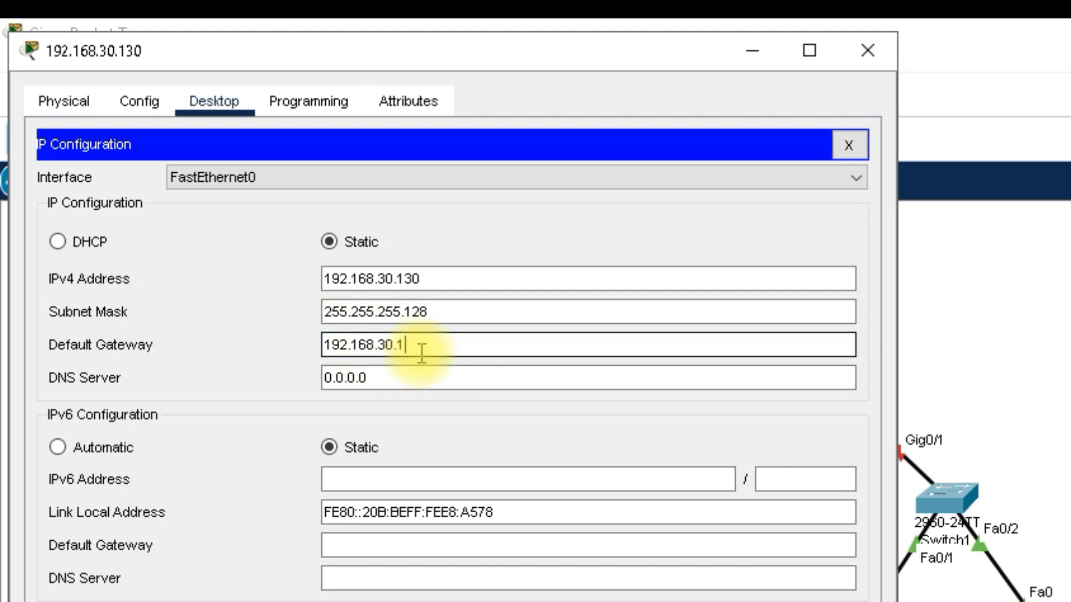
pyautogui.moveTo(453, 344); pyautogui.dragTo(197, 352)
pyautogui.moveTo(457, 274); pyautogui.dragTo(268, 276)
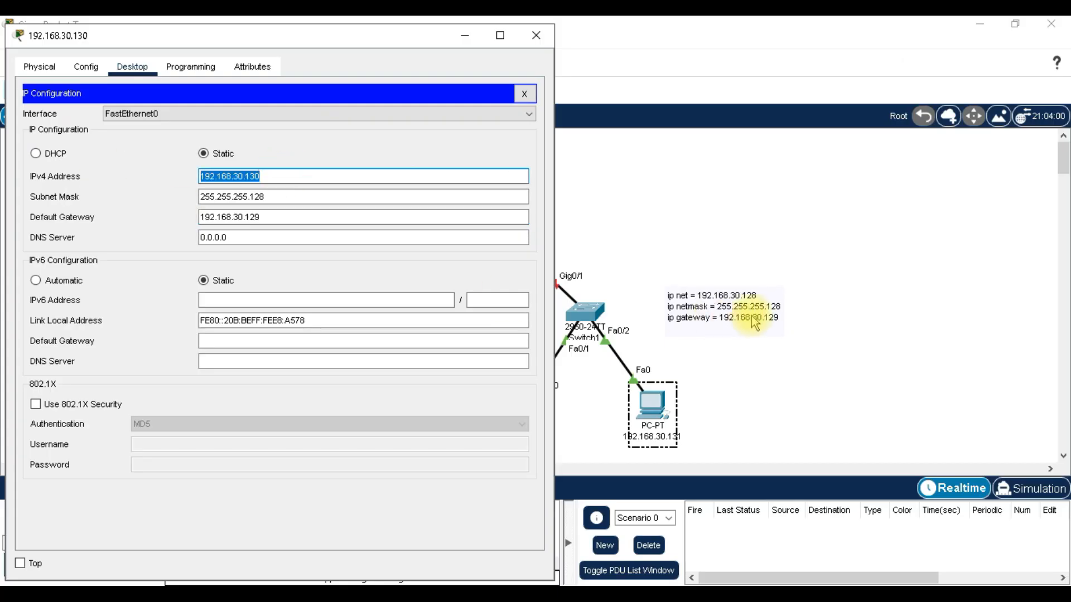
pyautogui.click(536, 35)
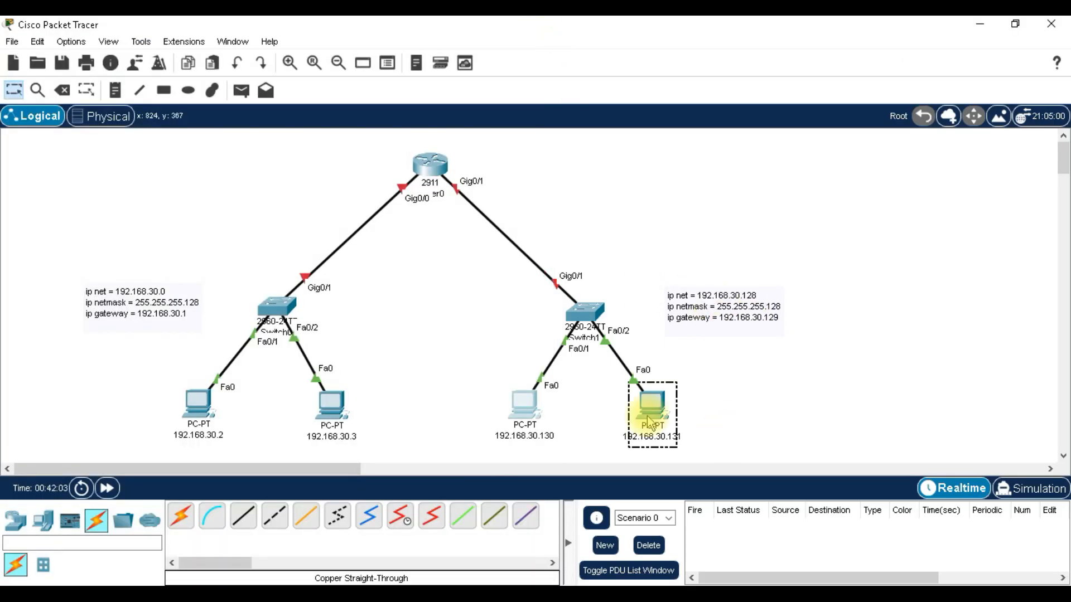
# Give the PC labelled 192.168.30.131 the static IPv4 address 192.168.30.131 with subnet mask 255.255.255.128.
pyautogui.click(657, 401)
pyautogui.moveTo(610, 79); pyautogui.dragTo(358, 41)
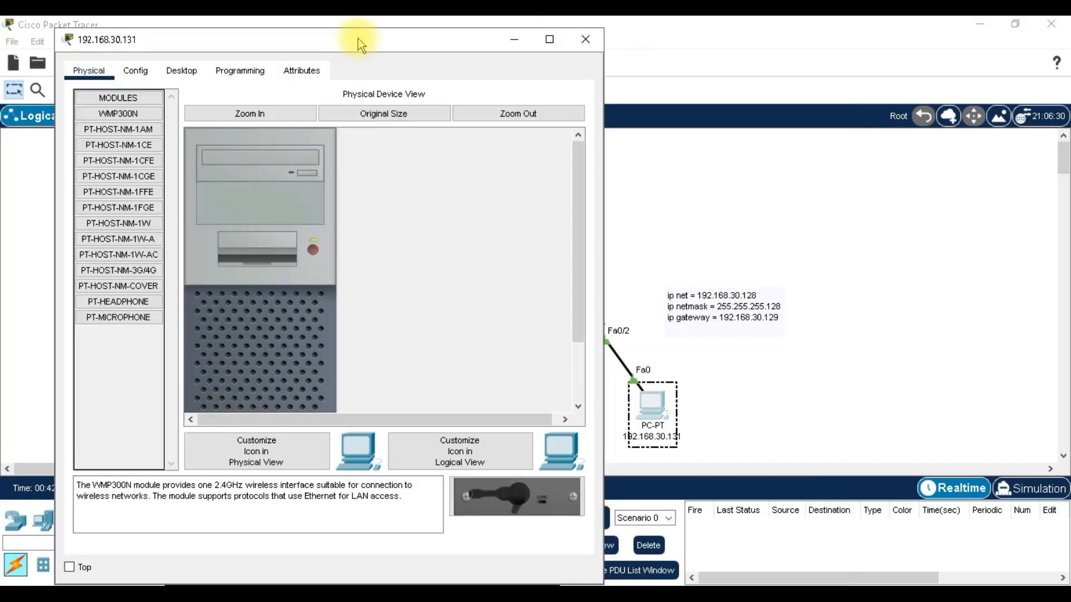
pyautogui.click(181, 70)
pyautogui.click(128, 137)
pyautogui.click(307, 181)
pyautogui.write('192.168.30.')
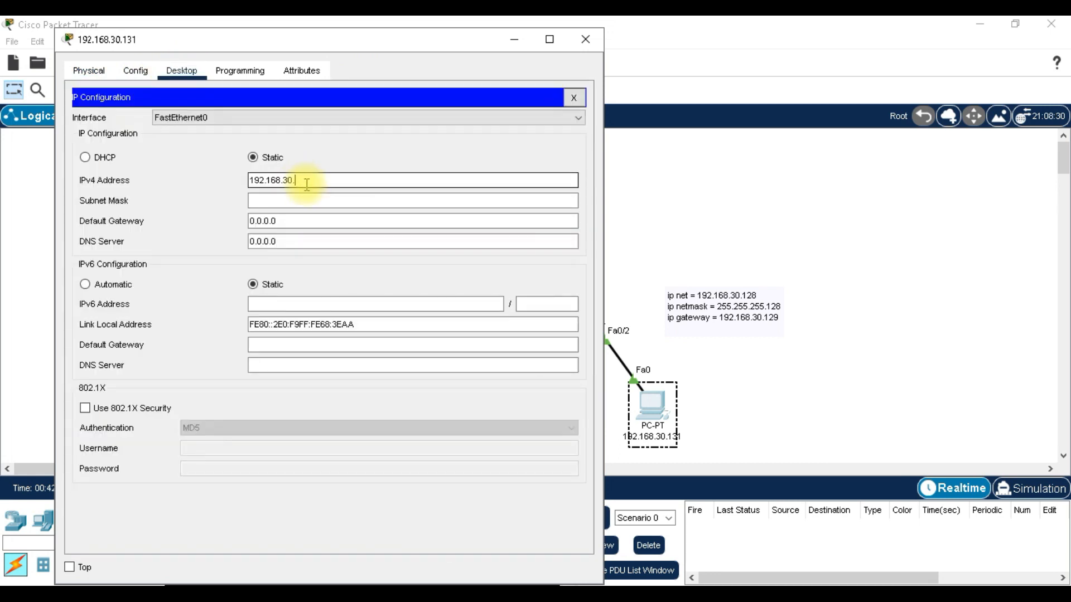
pyautogui.click(334, 200)
pyautogui.press('BackSpace')
pyautogui.write('128')
# Set the default gateway of PC 192.168.30.131 to 192.168.30.129 and close its configuration.
pyautogui.click(290, 222)
pyautogui.moveTo(290, 222); pyautogui.dragTo(158, 223)
pyautogui.write('192.168.30.')
pyautogui.write('129')
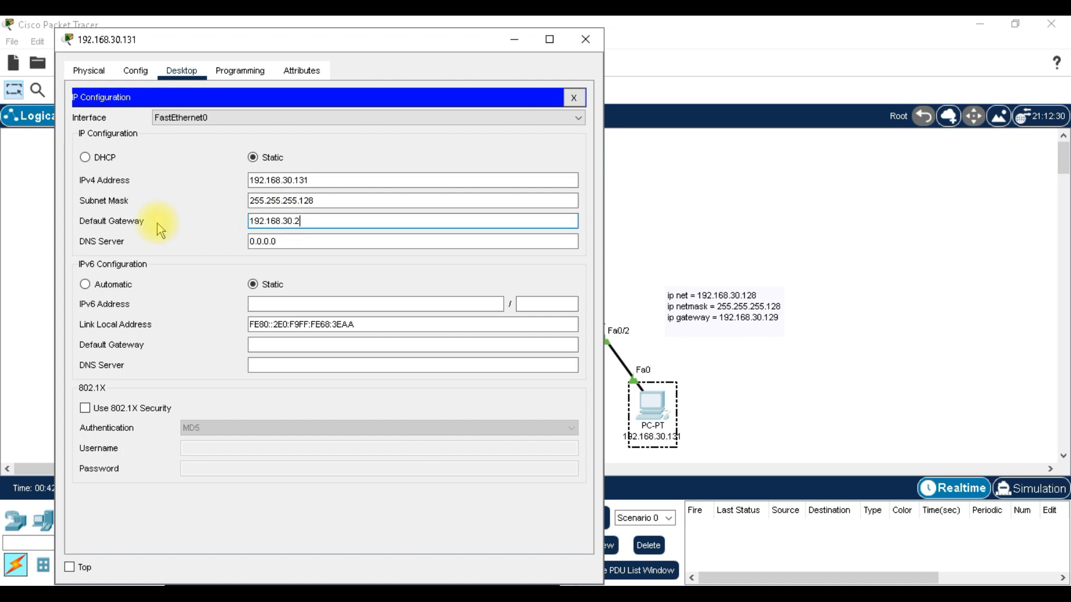
pyautogui.click(584, 40)
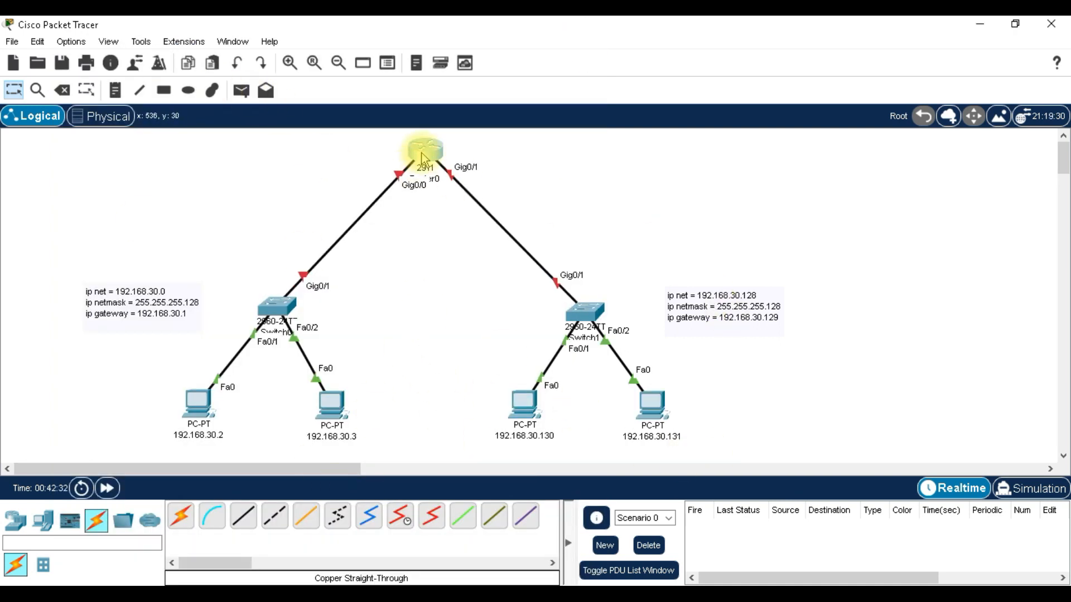
# Open Router0's command-line interface and answer no to the initial configuration dialog.
pyautogui.click(422, 157)
pyautogui.moveTo(473, 40); pyautogui.dragTo(617, 70)
pyautogui.click(571, 100)
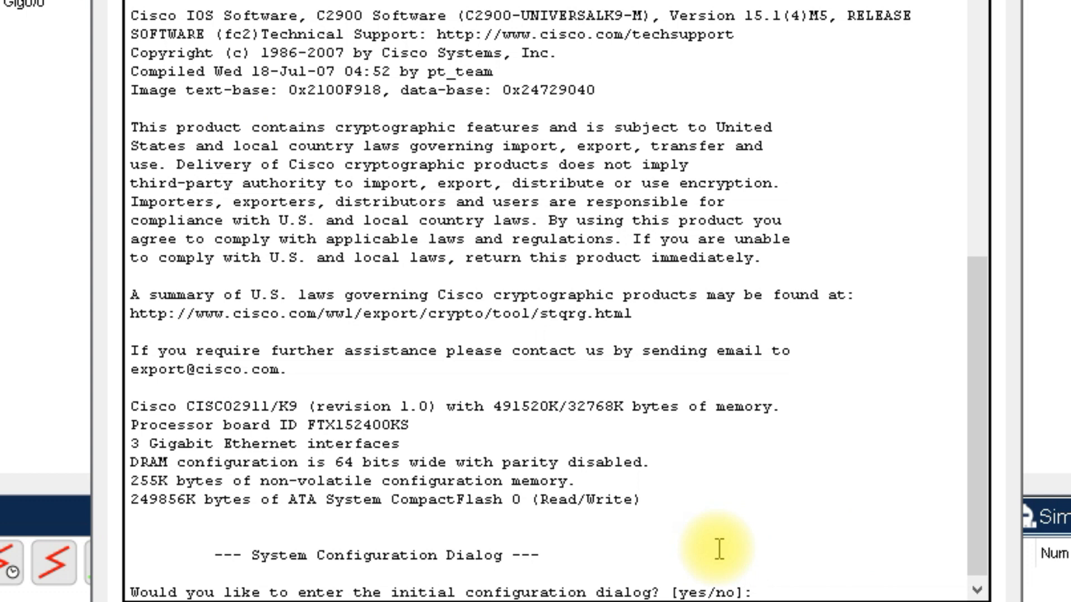
pyautogui.write('no')
pyautogui.press('Return')
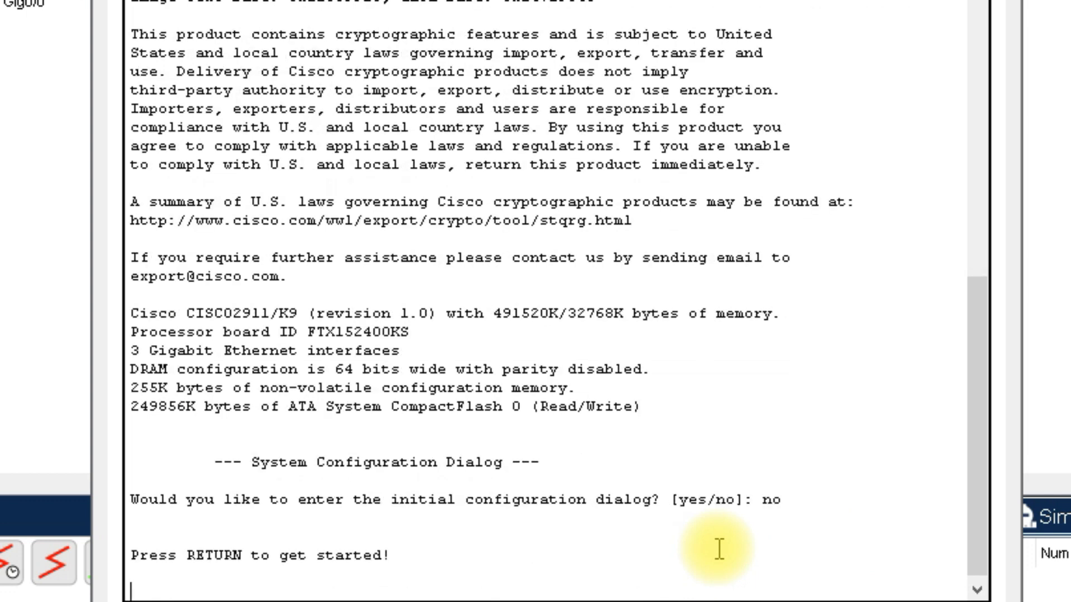
# Enter privileged EXEC mode on Router0 and switch to global configuration mode with conf t.
pyautogui.press('Return')
pyautogui.write('en')
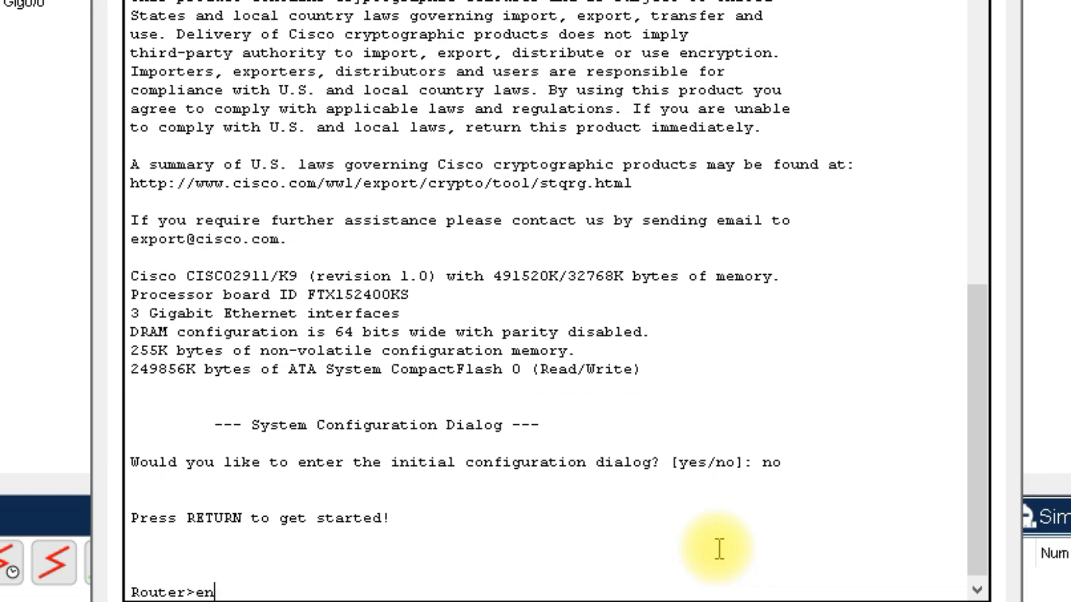
pyautogui.press('Return')
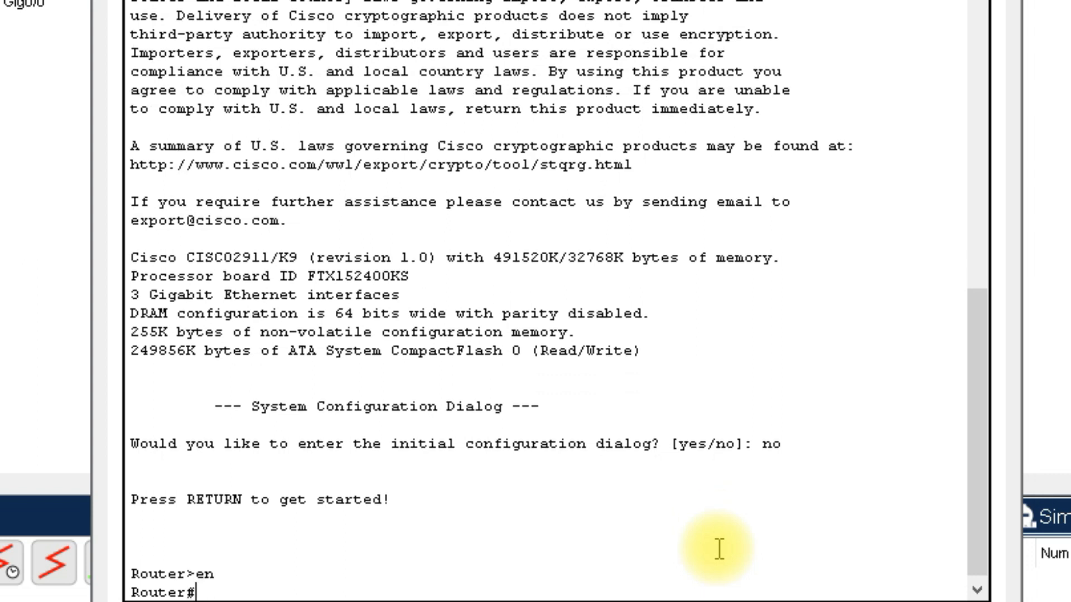
pyautogui.write('conf t')
pyautogui.press('Return')
pyautogui.moveTo(549, 0); pyautogui.dragTo(529, 0)
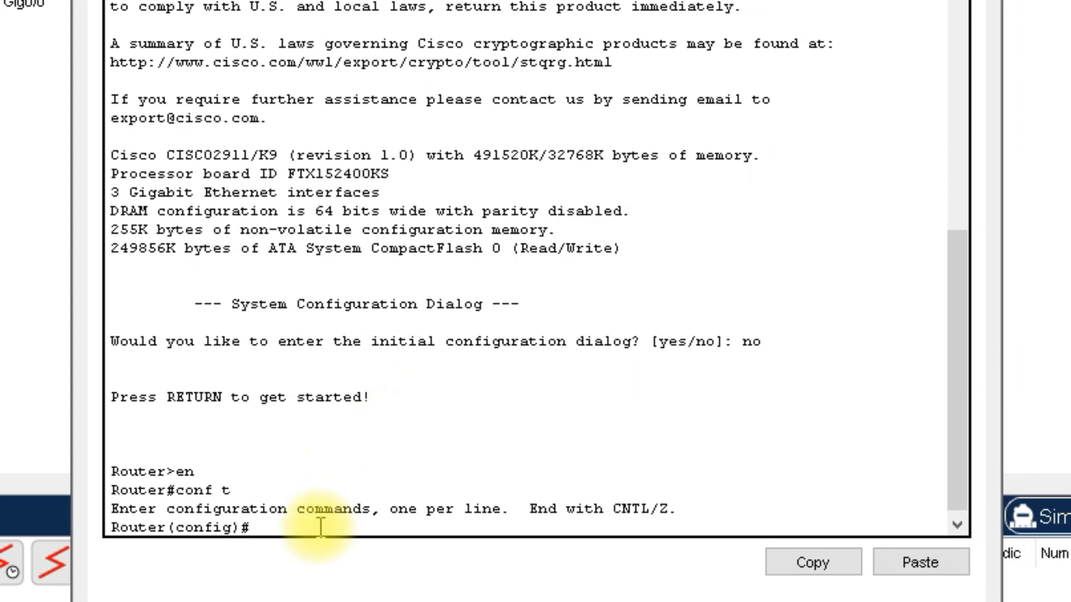
pyautogui.write('interface gigabiy')
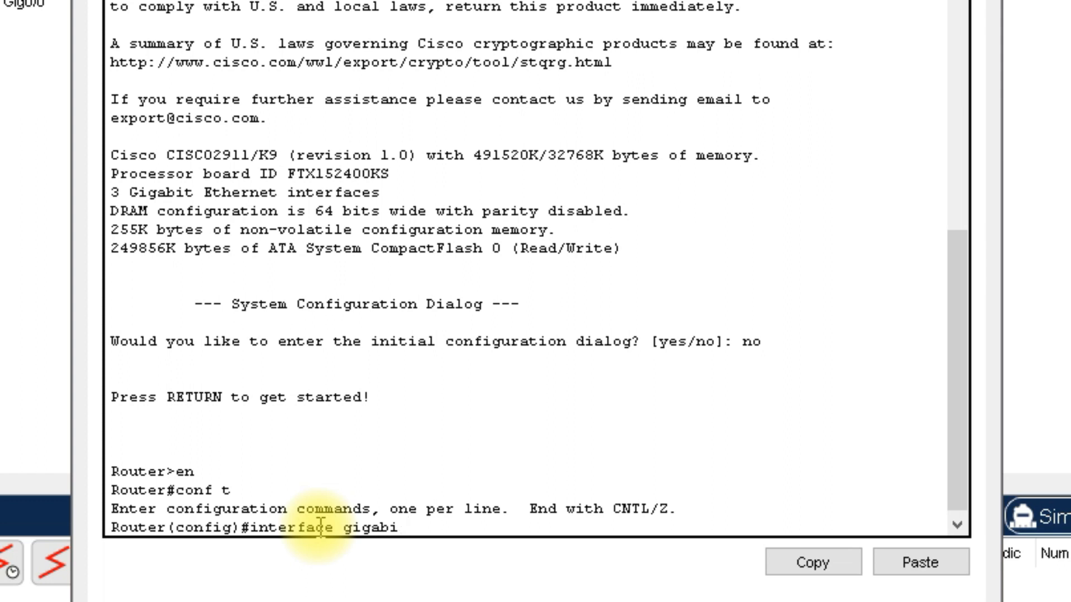
pyautogui.write('Ehternet')
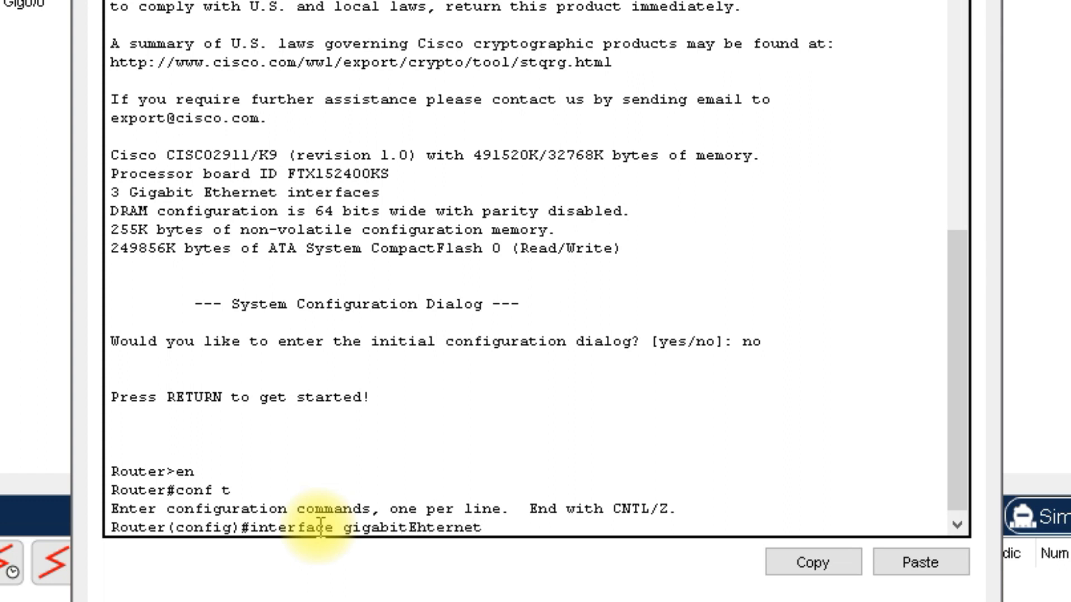
pyautogui.write(' 0/0')
pyautogui.press('Return')
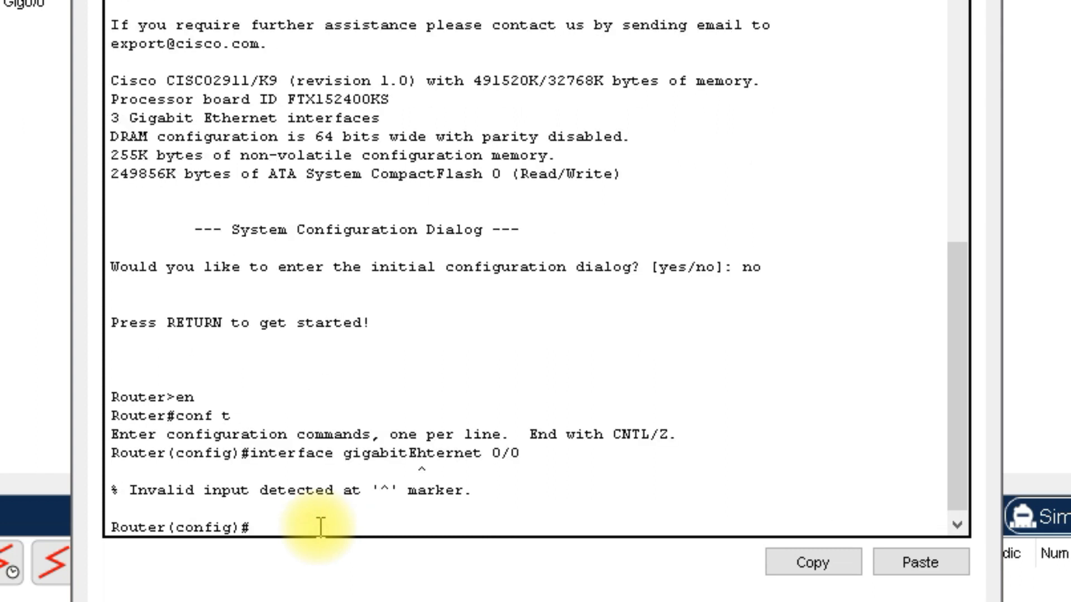
# Assign the IP address 192.168.30.1 with subnet mask 255.255.255.128 to the router's interface gigabitethernet0/0.
pyautogui.write('interface gigabitet')
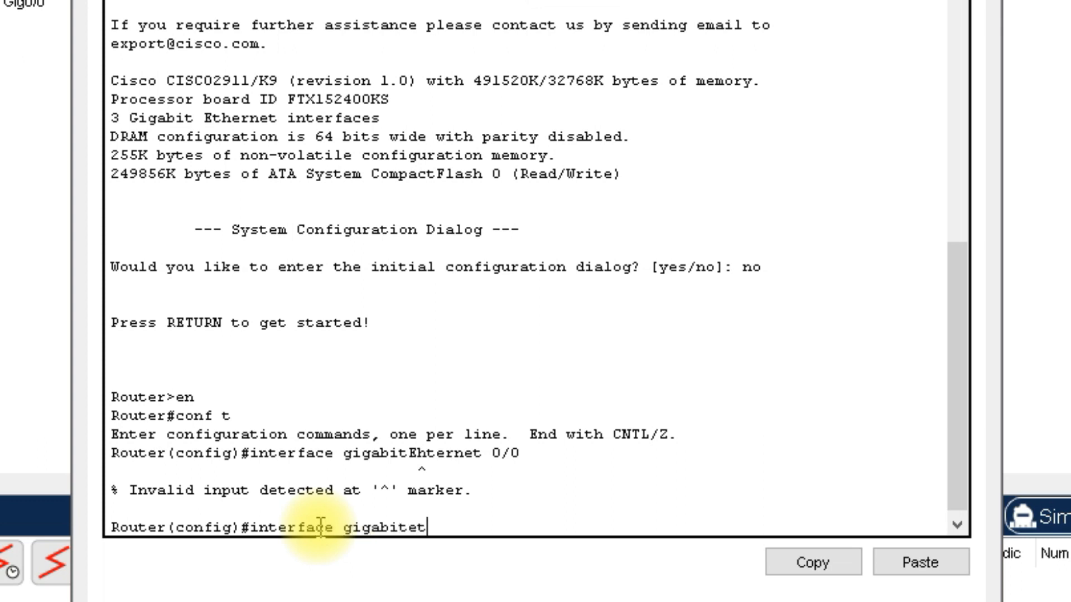
pyautogui.write('hernet0/0')
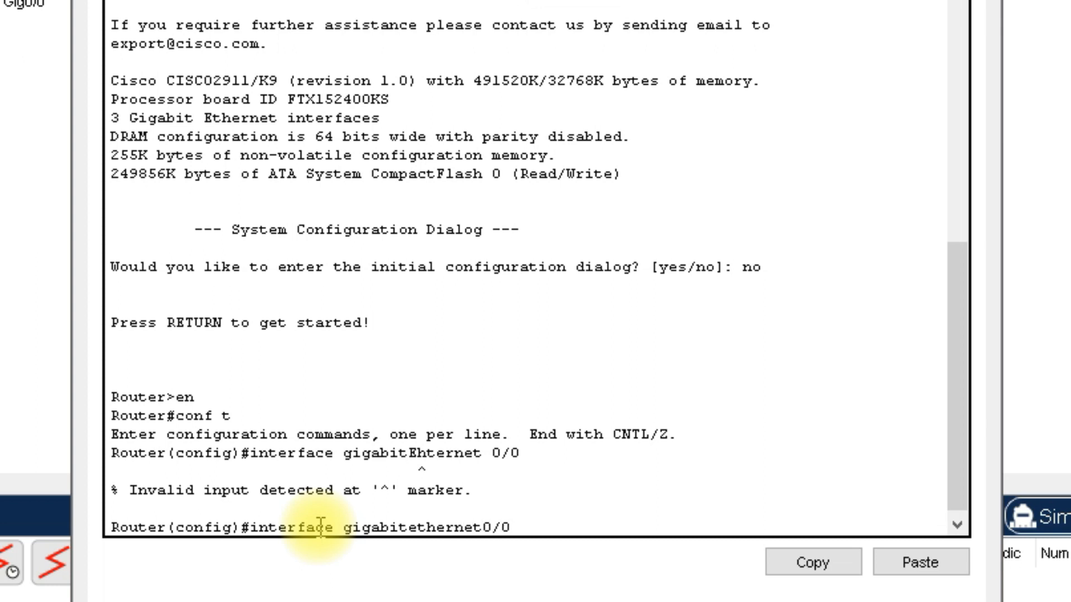
pyautogui.press('Return')
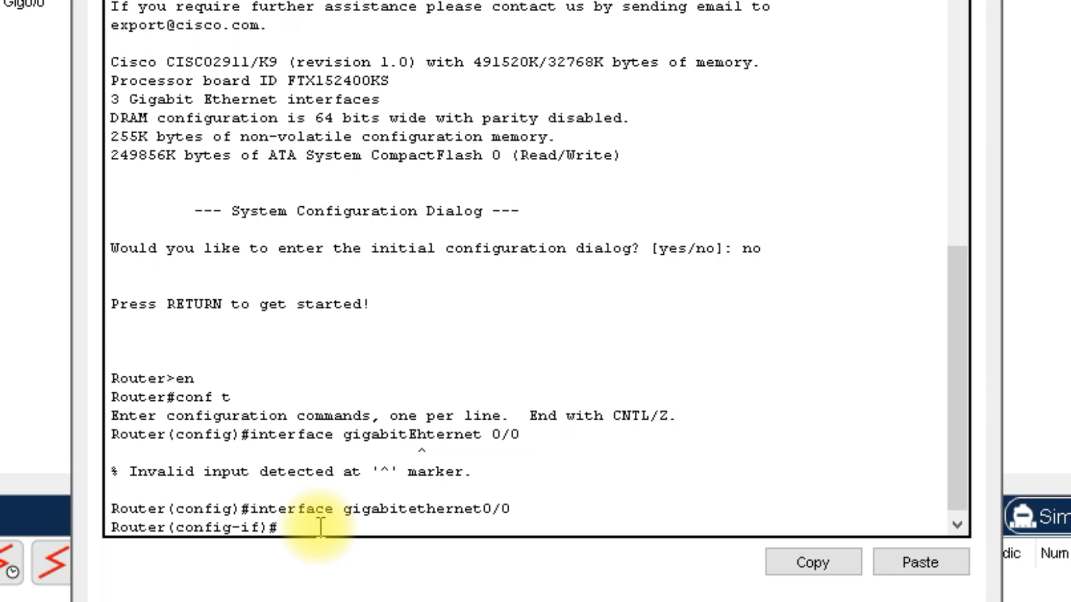
pyautogui.write('ip address 192.168.30.')
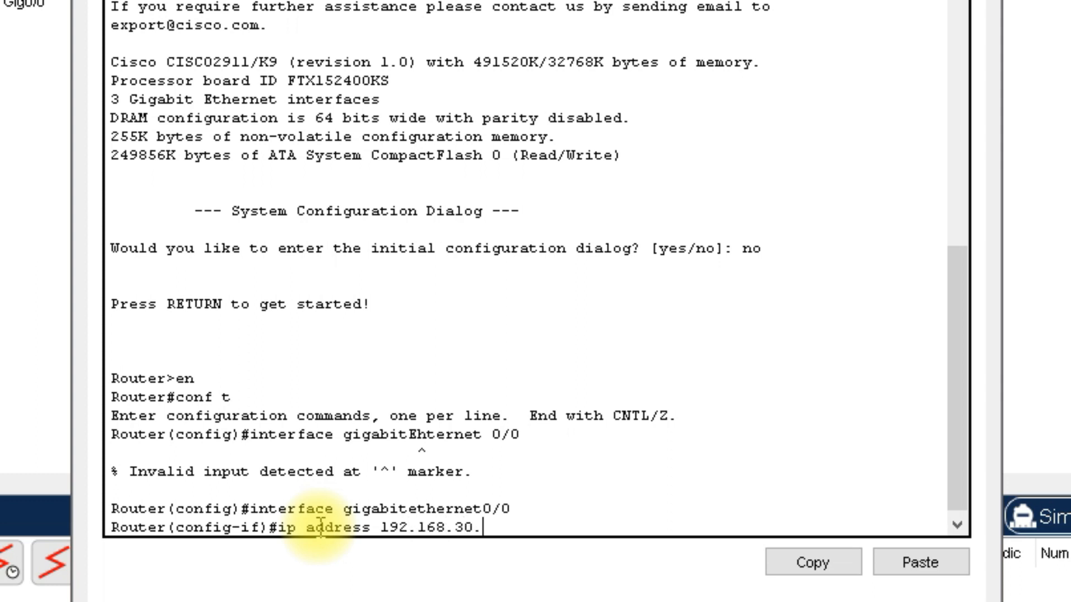
pyautogui.write('1 255.255.255.128')
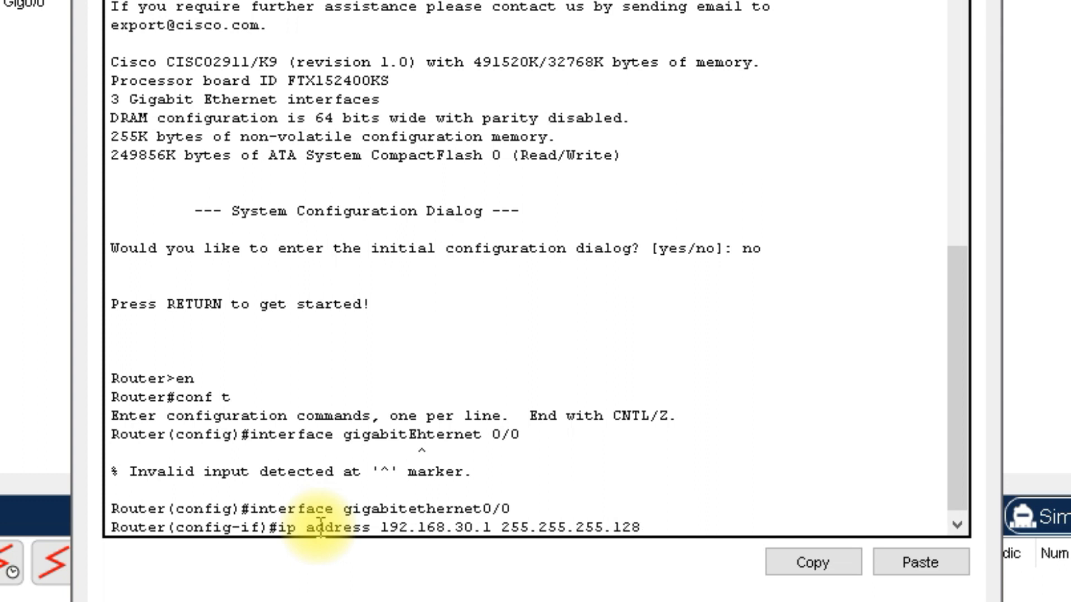
pyautogui.press('Return')
# Bring interface gigabitethernet0/0 up with no shutdown and exit to global configuration mode.
pyautogui.write('no')
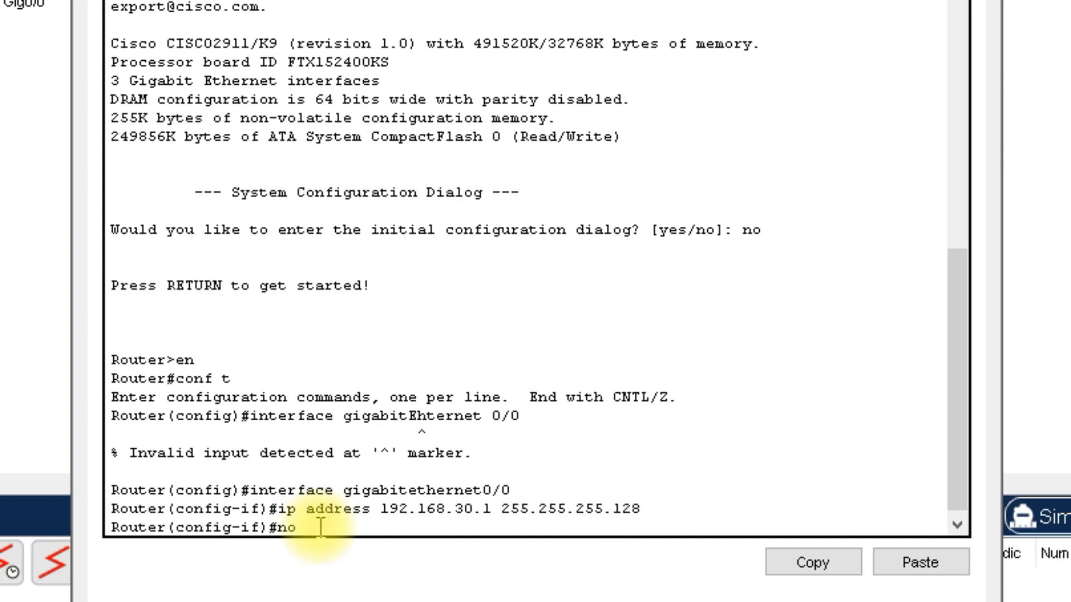
pyautogui.write(' shutdiw')
pyautogui.press('BackSpace')
pyautogui.press('BackSpace')
pyautogui.write('own')
pyautogui.press('Return')
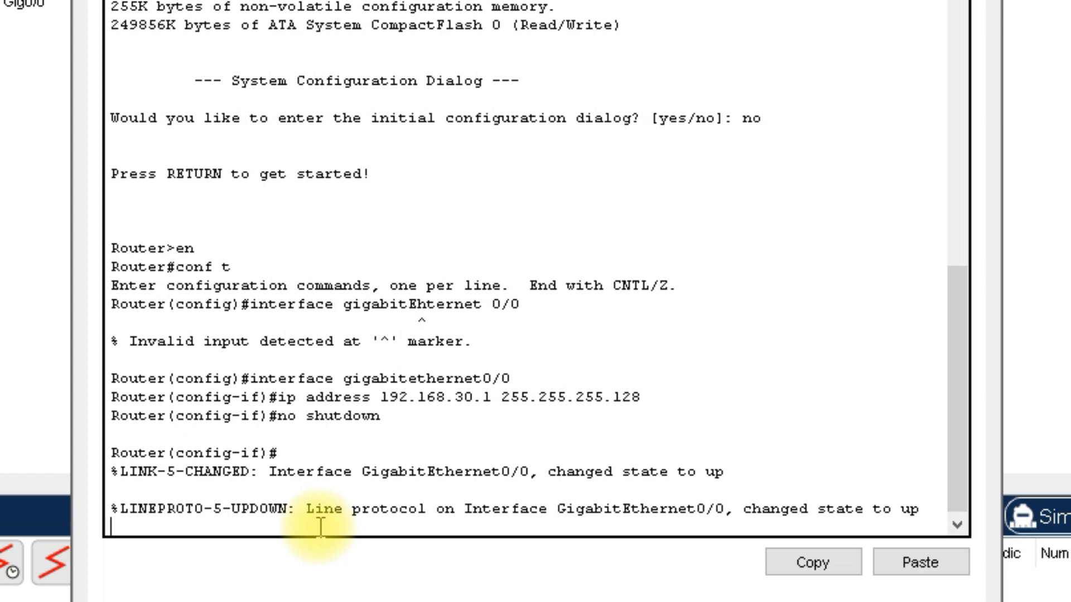
pyautogui.press('Return')
pyautogui.write('exit')
pyautogui.press('Return')
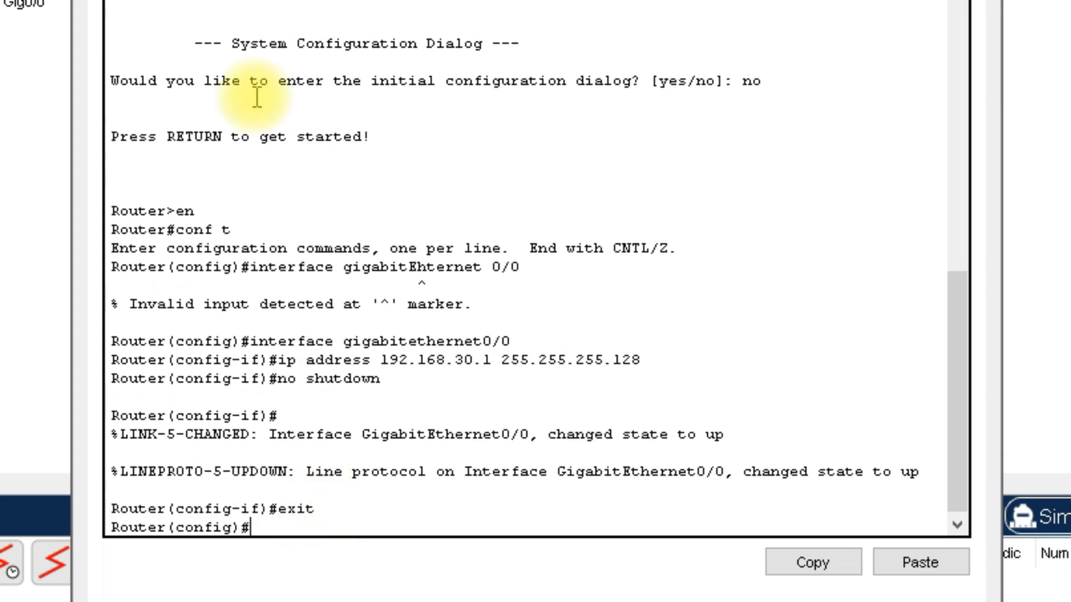
# Check the IP settings of GigabitEthernet0/0 in Router0's graphical configuration.
pyautogui.click(523, 62)
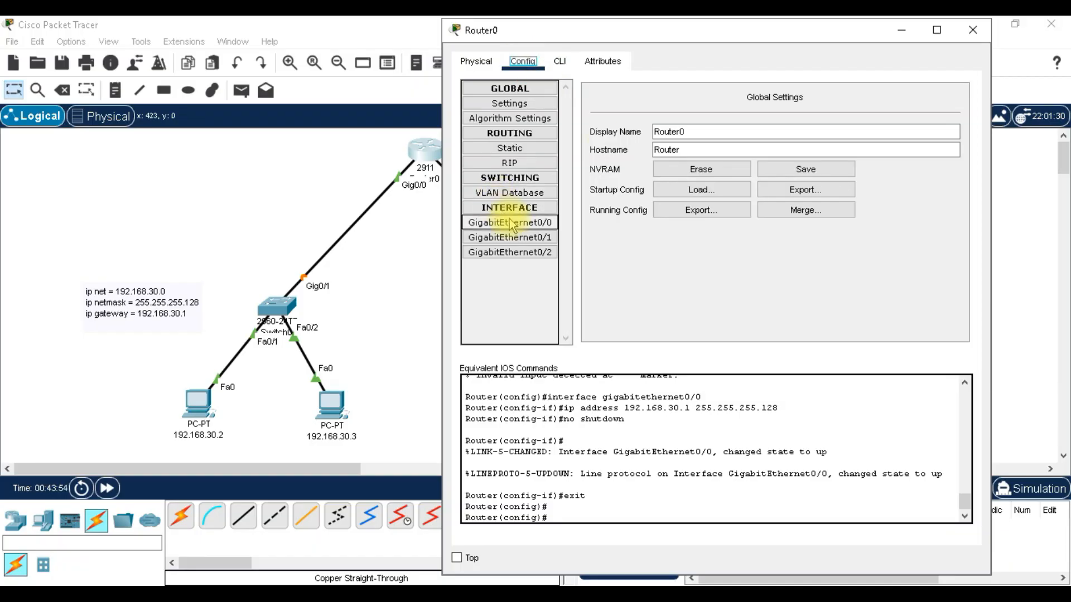
pyautogui.click(514, 228)
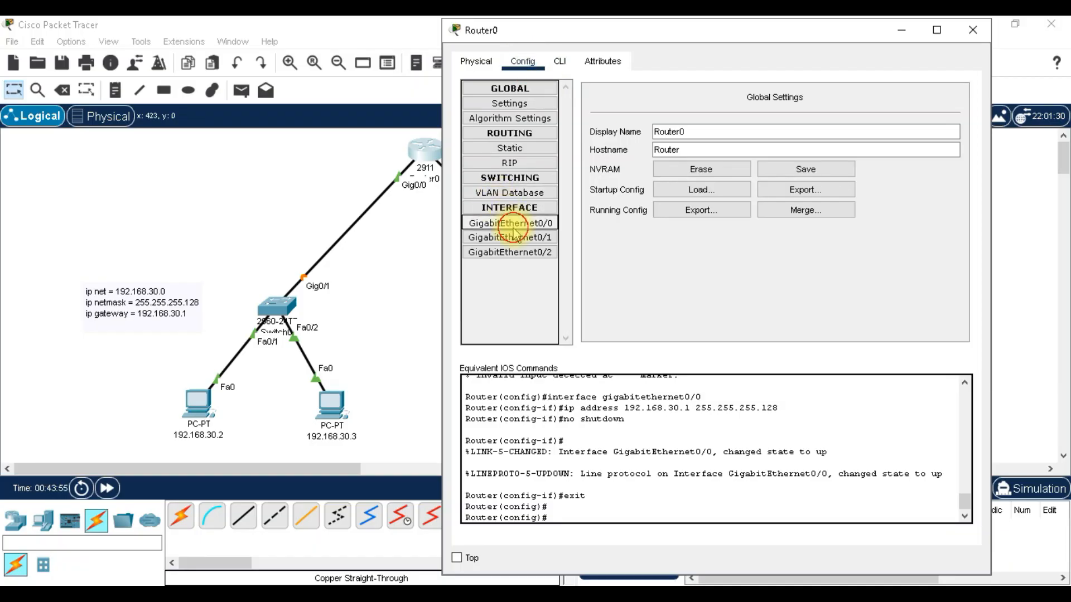
pyautogui.moveTo(853, 197); pyautogui.dragTo(772, 211)
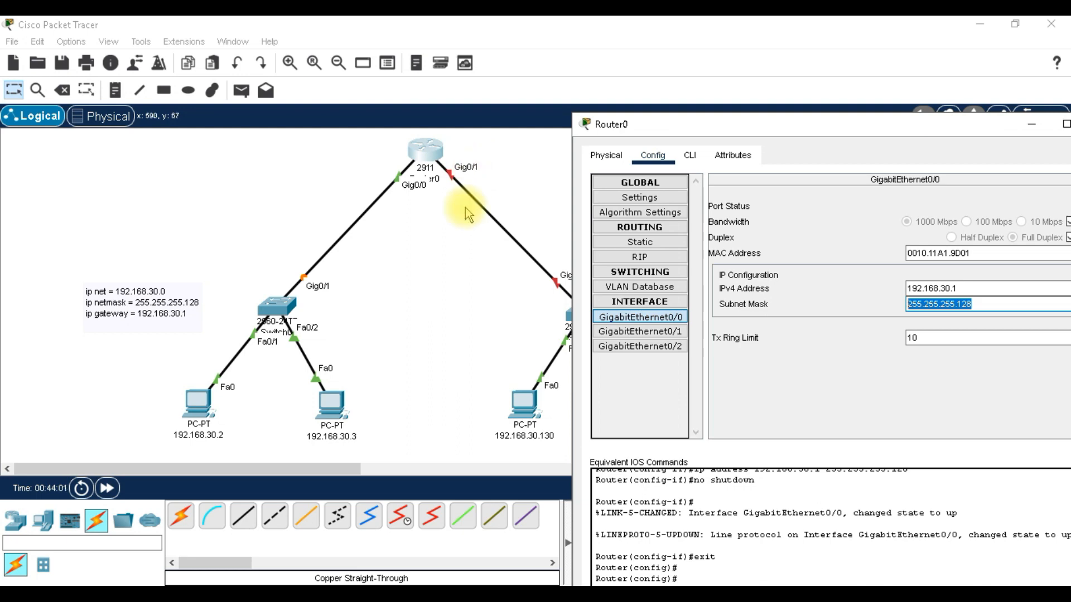
# Give Router0's GigabitEthernet0/1 the IPv4 address 192.168.30.129 with subnet mask 255.255.255.128, and turn the port on.
pyautogui.click(640, 331)
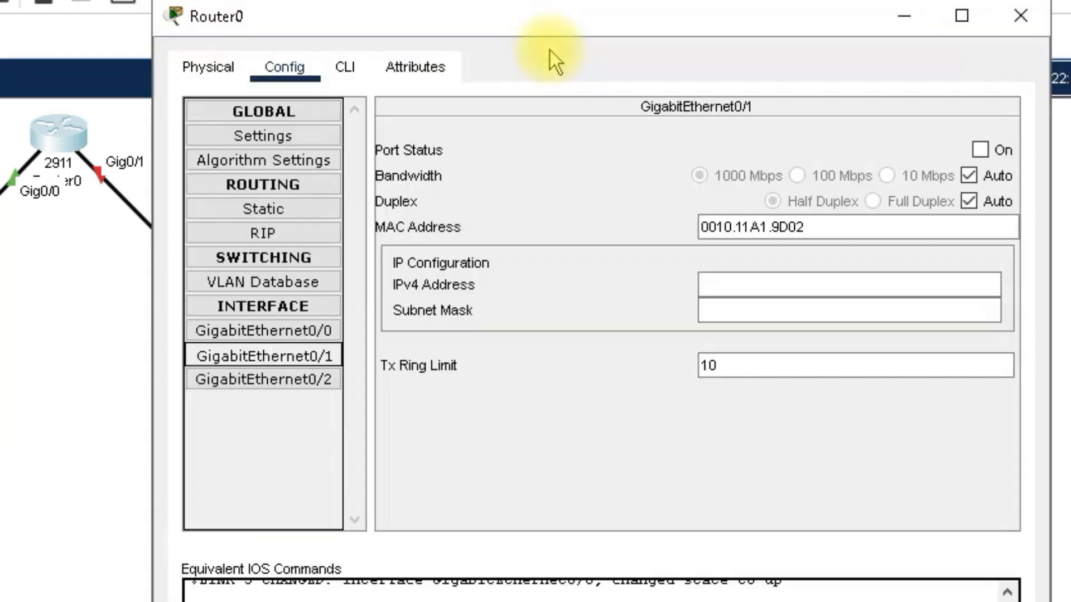
pyautogui.click(744, 279)
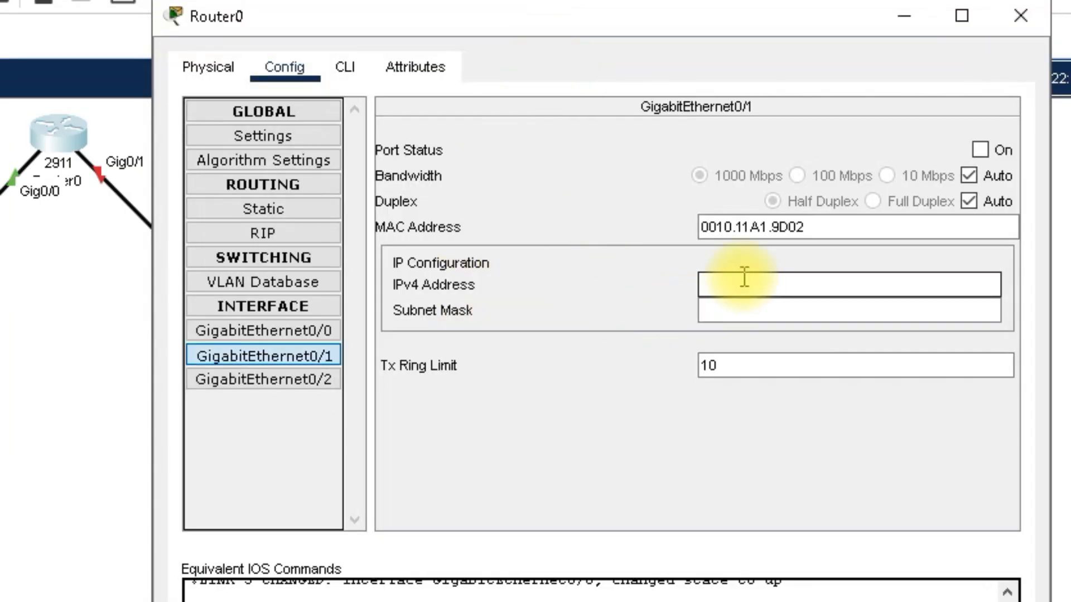
pyautogui.write('192.168.30.129')
pyautogui.press('Return')
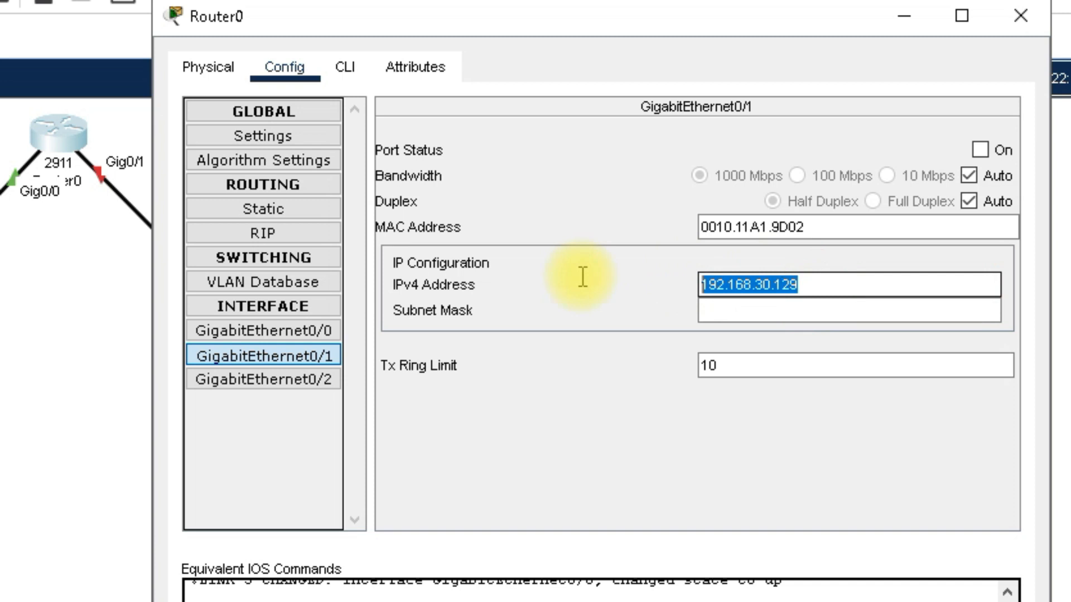
pyautogui.click(722, 312)
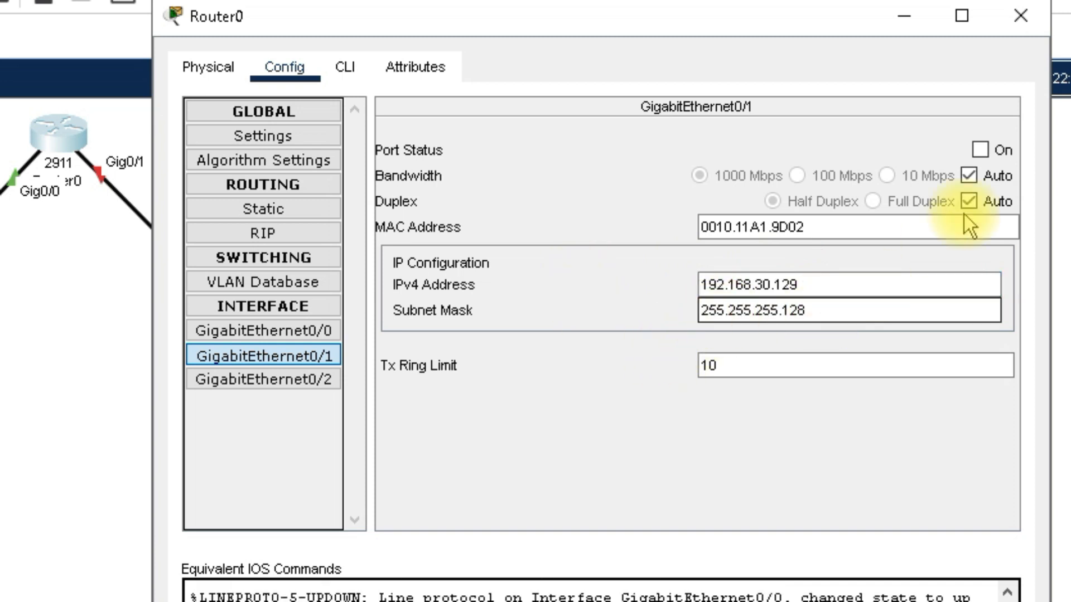
pyautogui.click(980, 150)
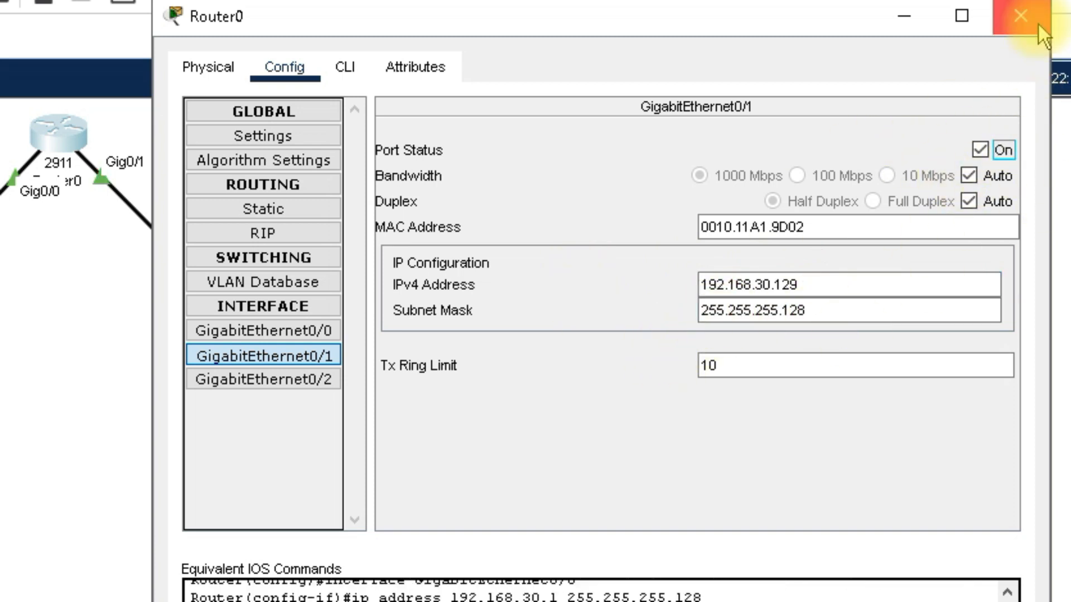
pyautogui.click(1020, 15)
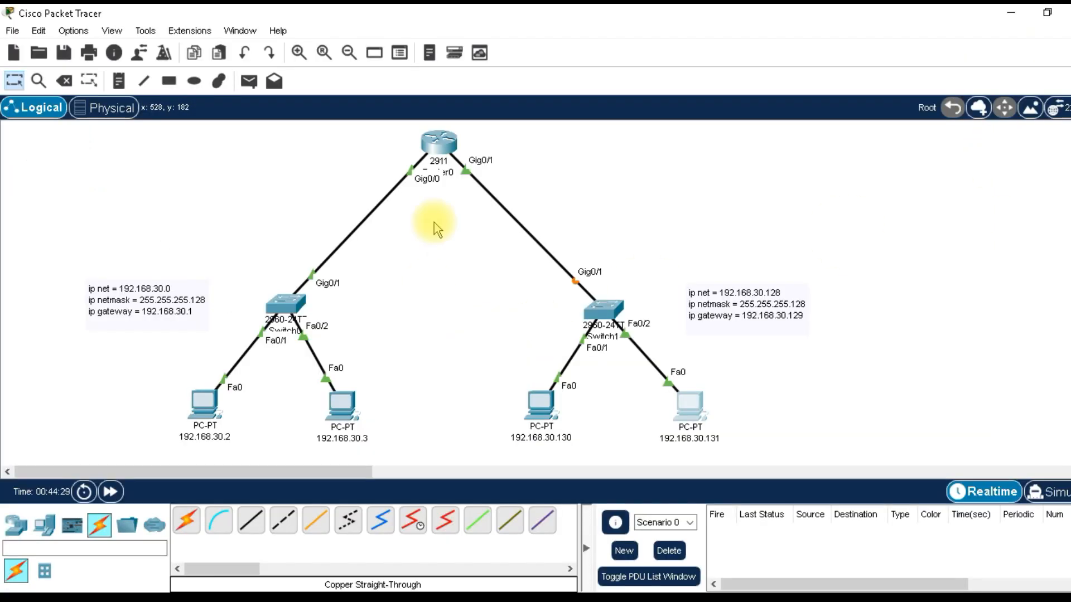
# Send simple test PDUs from PC 192.168.30.2 to PC 192.168.30.3 and to Router0.
pyautogui.click(248, 81)
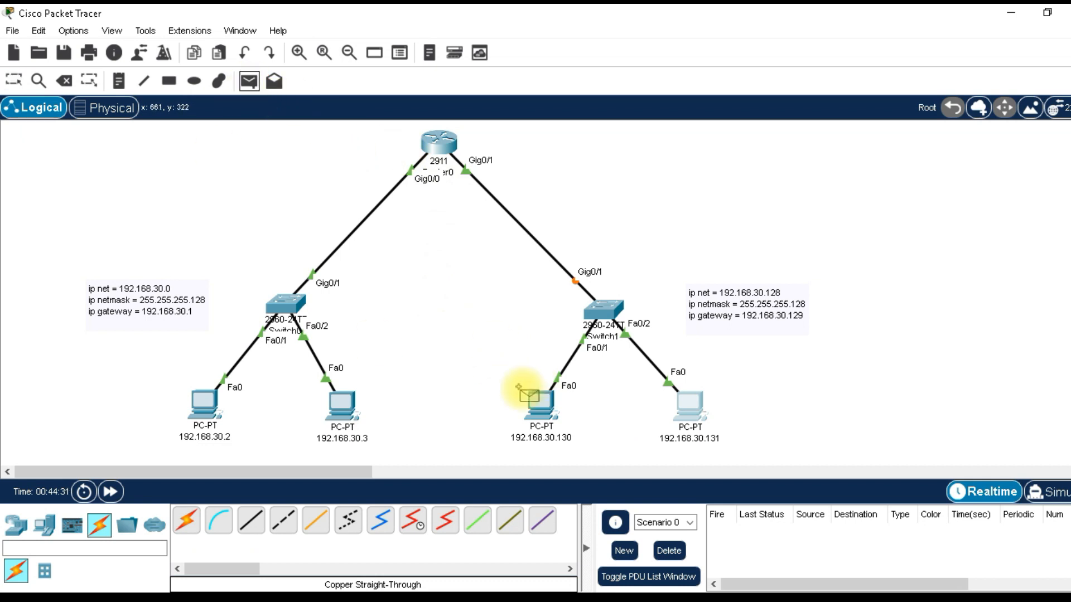
pyautogui.click(206, 407)
pyautogui.click(357, 412)
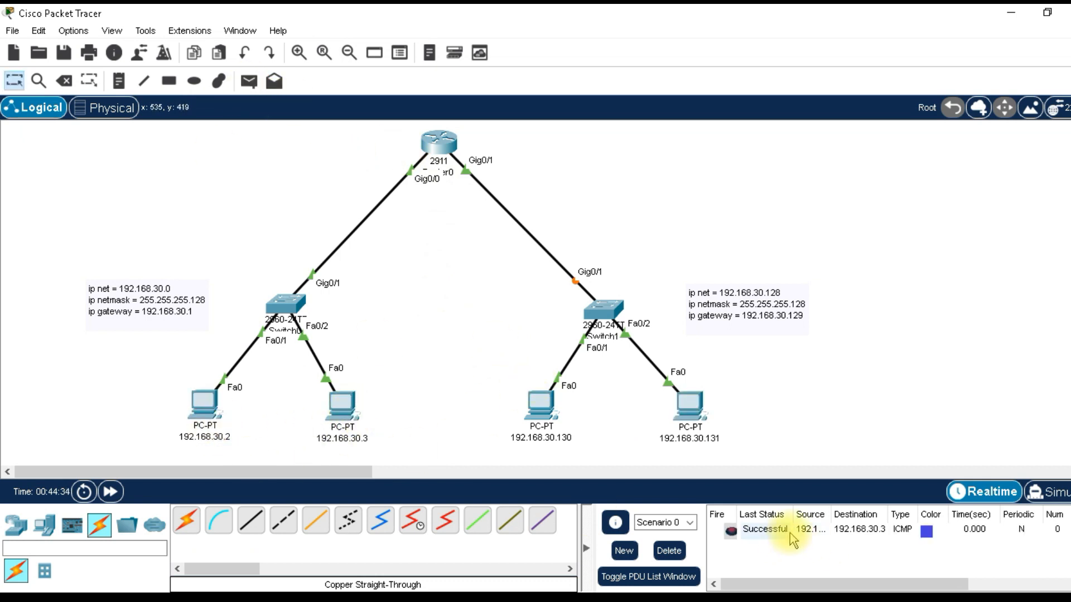
pyautogui.click(249, 81)
pyautogui.click(240, 409)
pyautogui.click(437, 146)
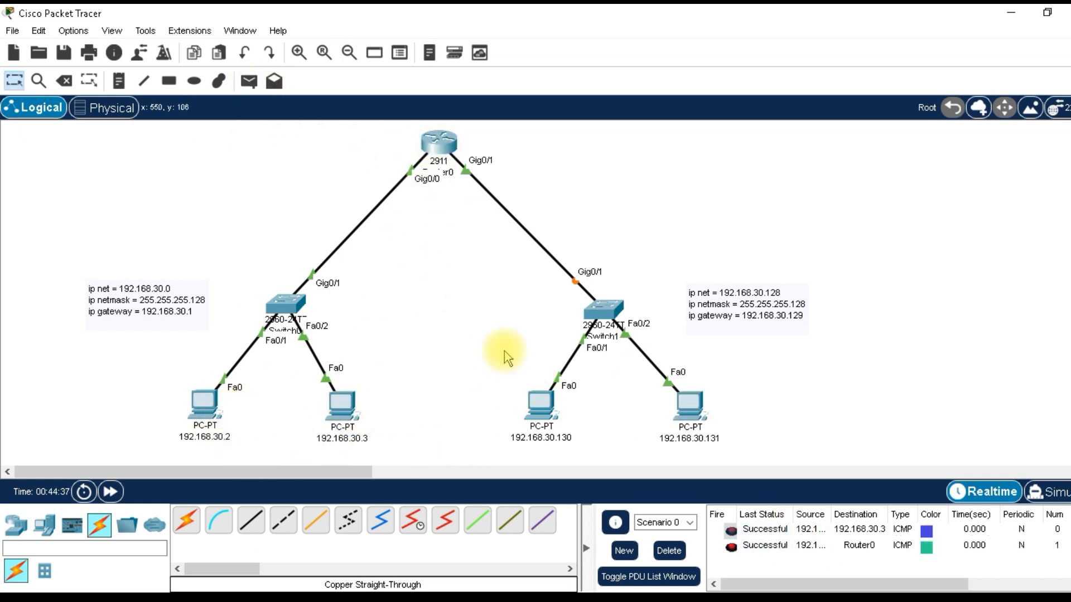
# Test connectivity between the subnets by sending a simple PDU twice from PC 192.168.30.2 to PC 192.168.30.130.
pyautogui.click(249, 81)
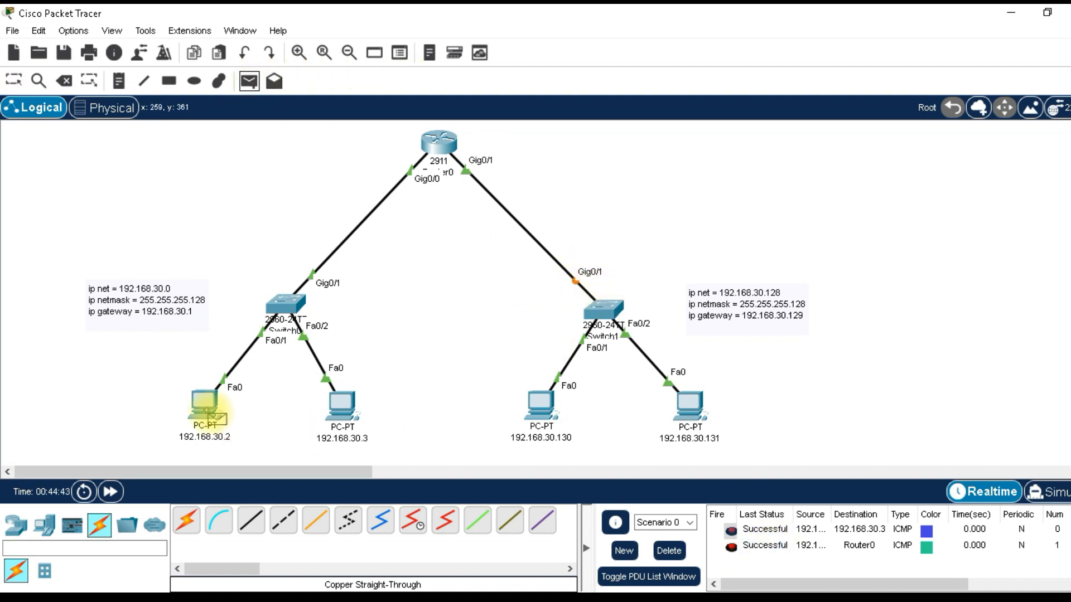
pyautogui.click(203, 417)
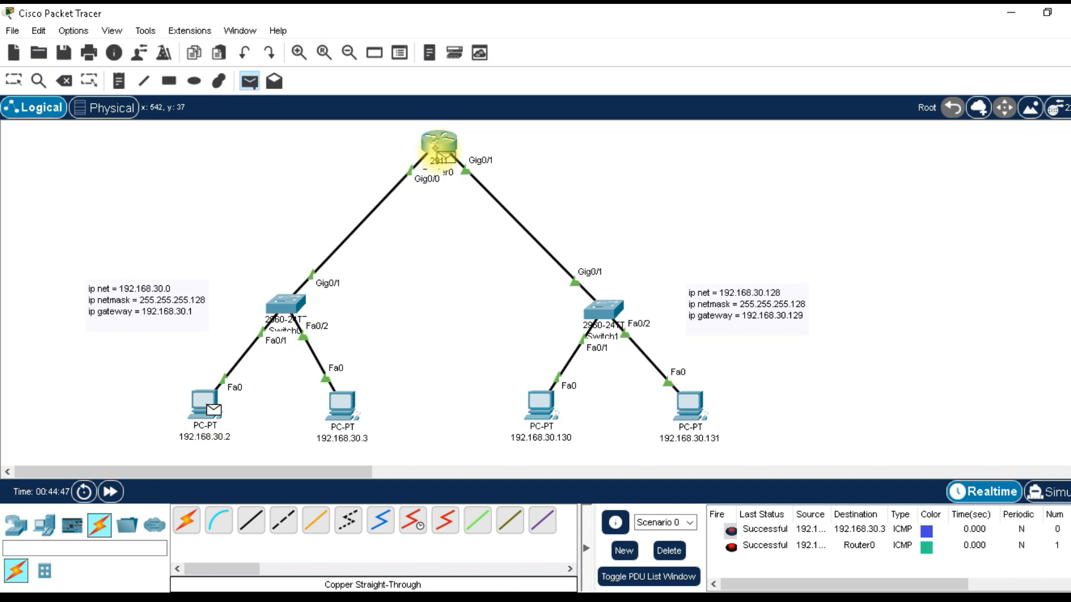
pyautogui.click(540, 406)
pyautogui.click(249, 80)
pyautogui.click(206, 408)
pyautogui.click(553, 411)
pyautogui.click(730, 545)
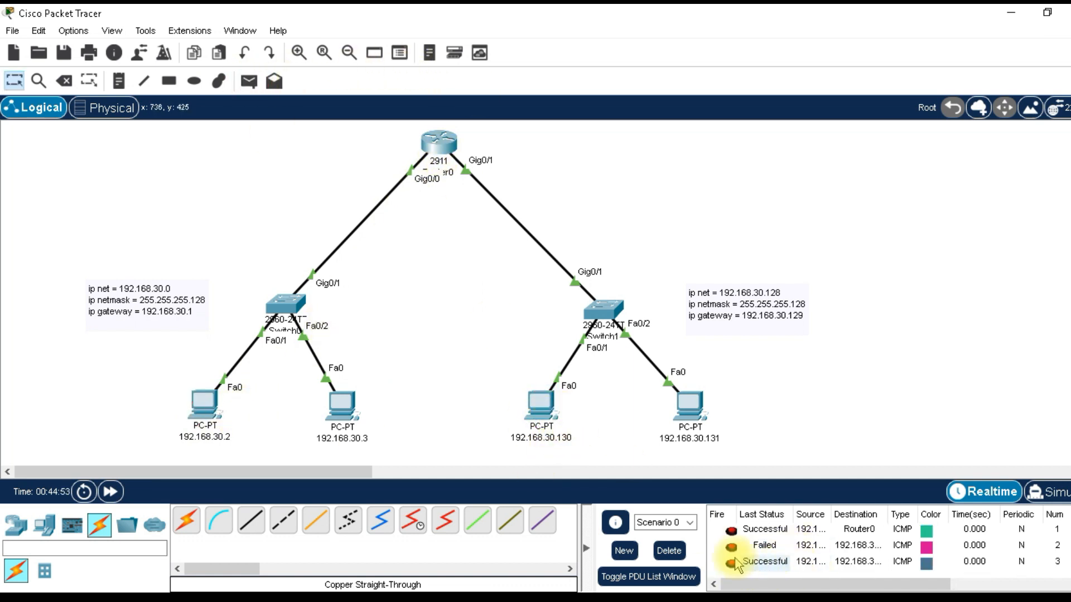
# Delete the scenario's test PDUs and send a new simple PDU from PC 192.168.30.3 to PC 192.168.30.130.
pyautogui.click(668, 551)
pyautogui.click(249, 81)
pyautogui.click(341, 405)
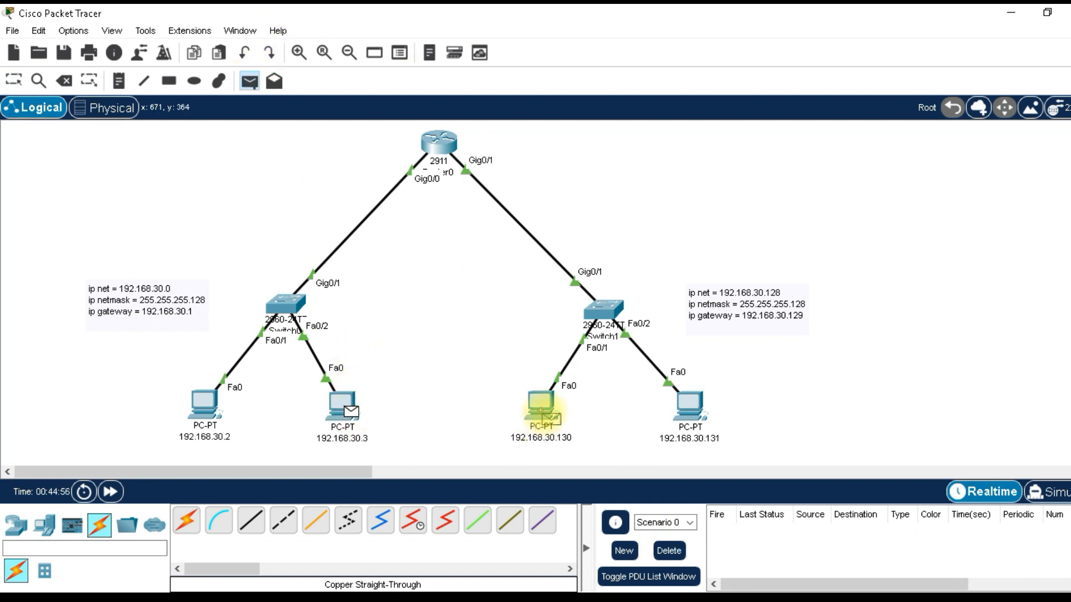
pyautogui.click(539, 405)
# Send a simple PDU from PC 192.168.30.131 to Router0.
pyautogui.click(249, 81)
pyautogui.click(690, 404)
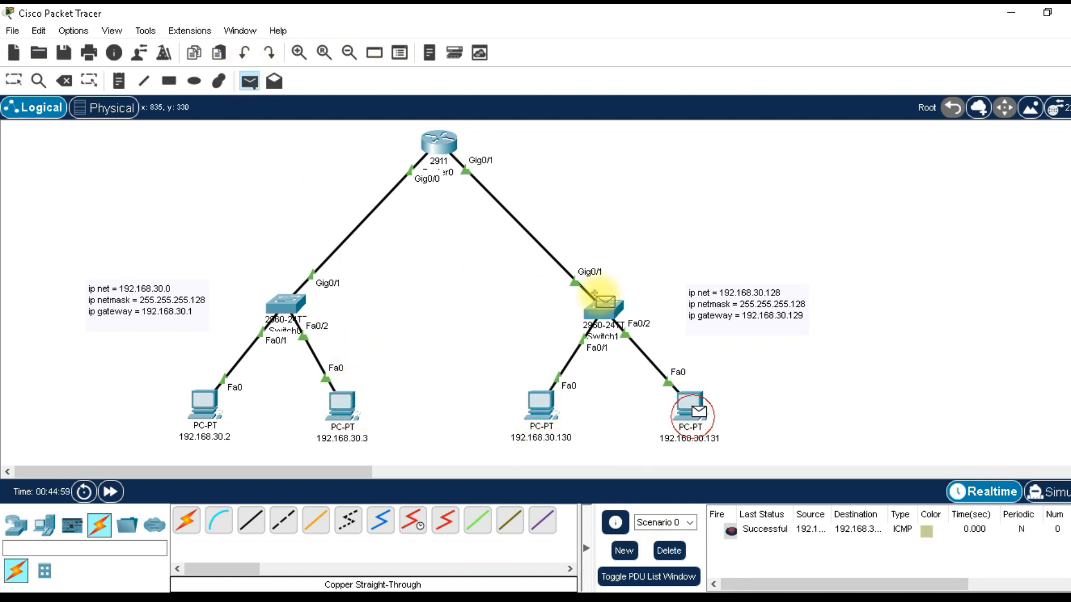
pyautogui.click(439, 143)
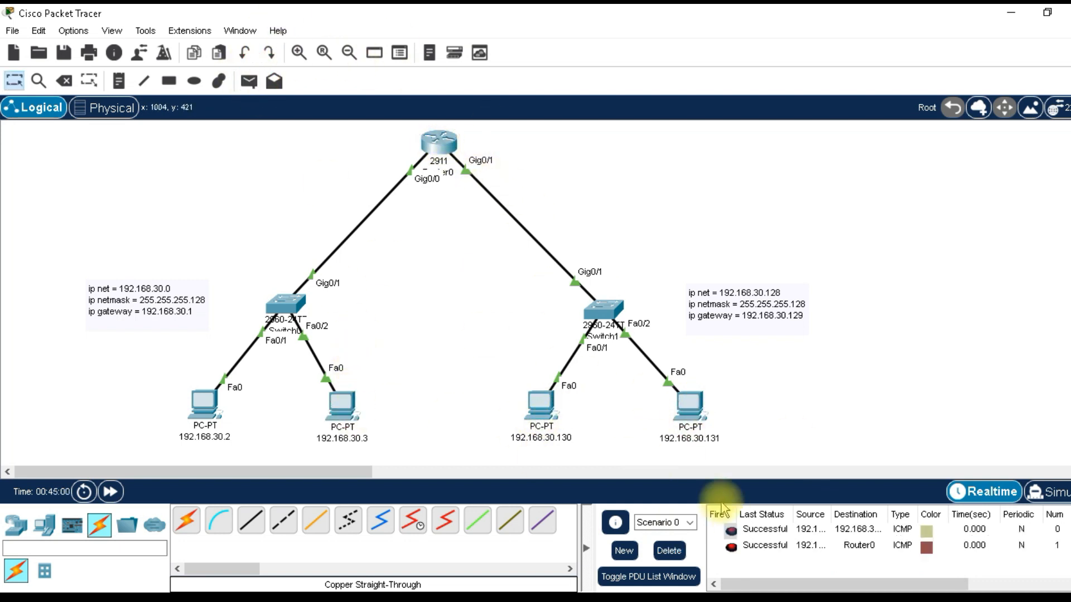
# Ping 192.168.30.131 from the command prompt of PC 192.168.30.2 and close the PC's window.
pyautogui.click(210, 410)
pyautogui.moveTo(550, 274); pyautogui.dragTo(329, 53)
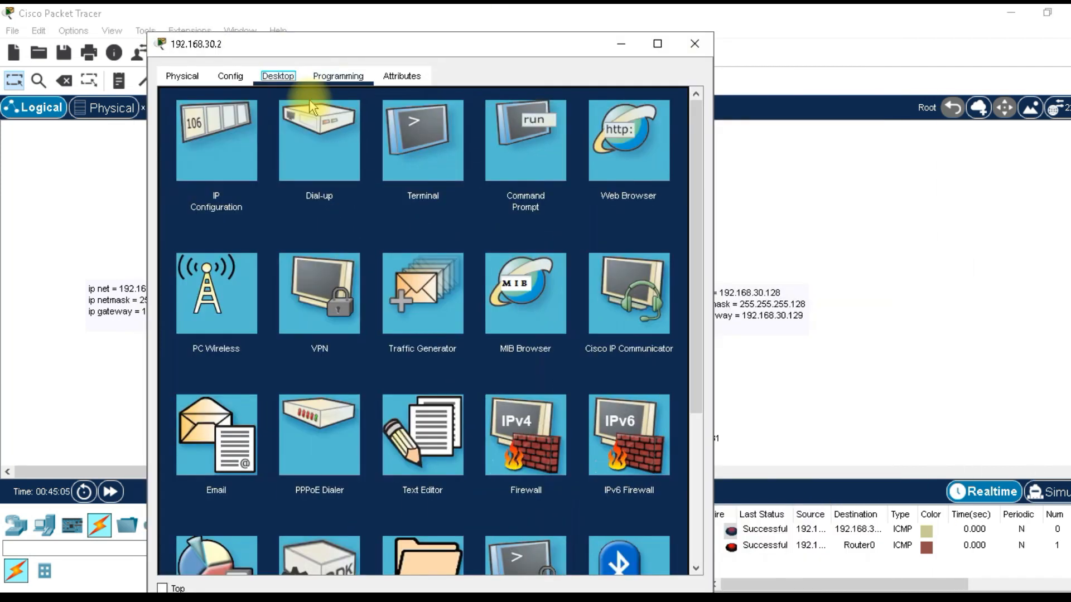
pyautogui.click(516, 152)
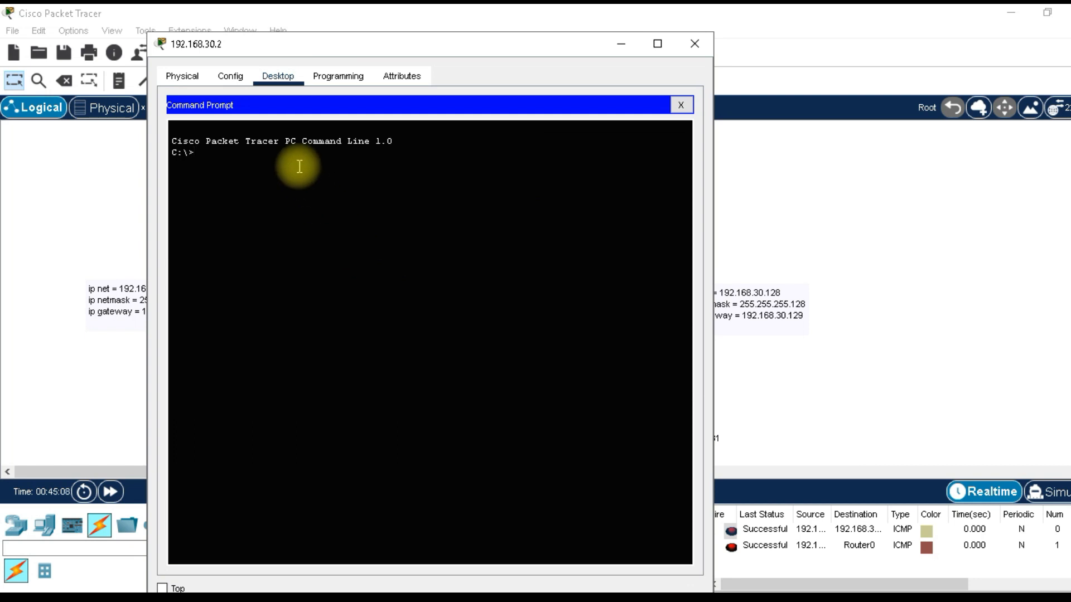
pyautogui.write('ping 192.168.30.131')
pyautogui.press('Return')
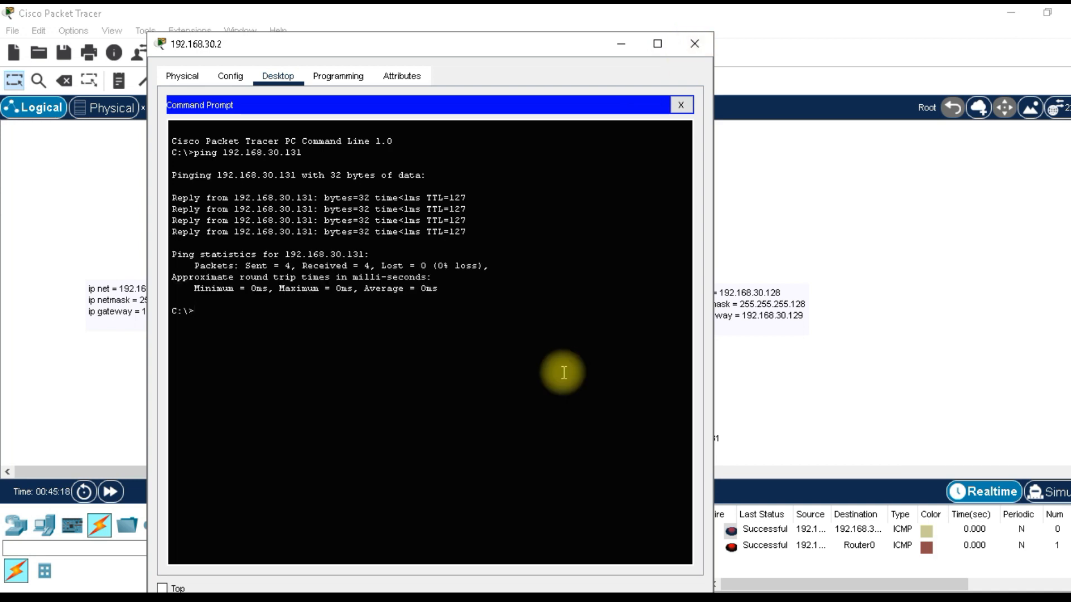
pyautogui.moveTo(473, 52); pyautogui.dragTo(777, 161)
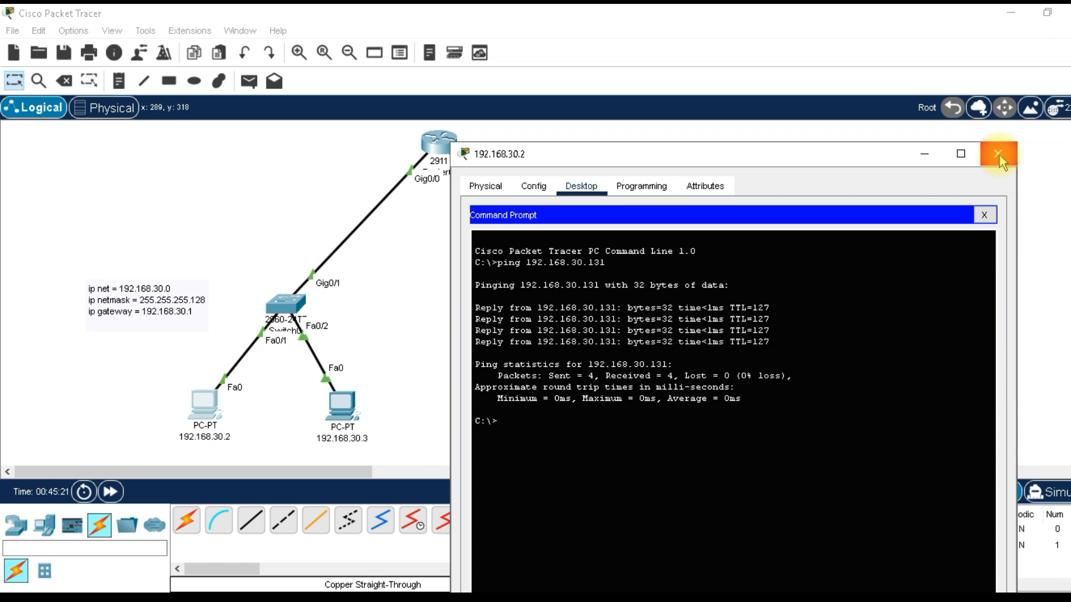
pyautogui.click(999, 154)
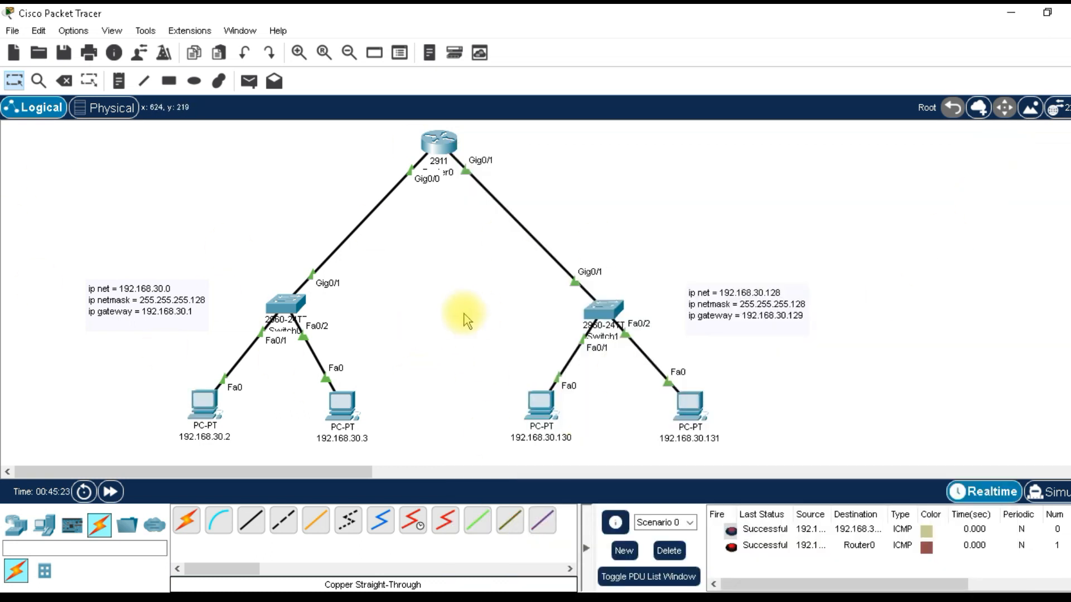
pyautogui.click(439, 598)
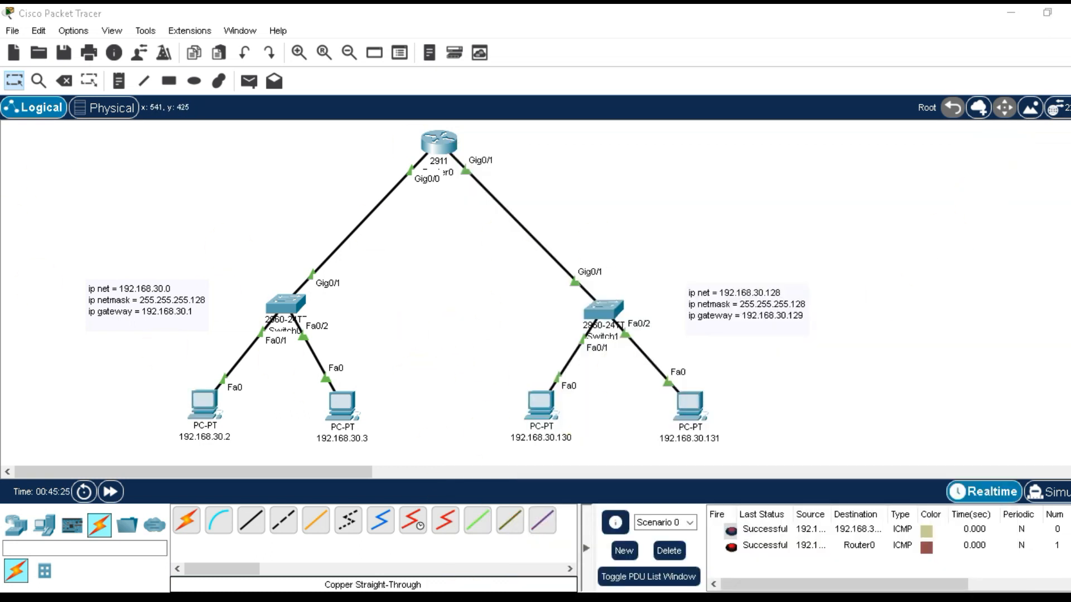
pyautogui.click(1058, 516)
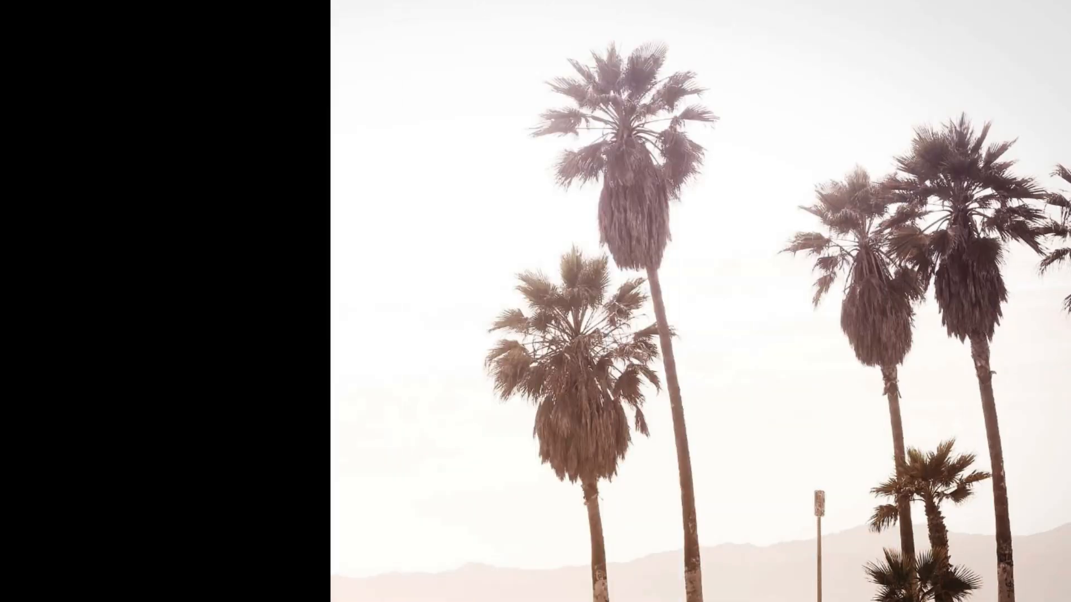